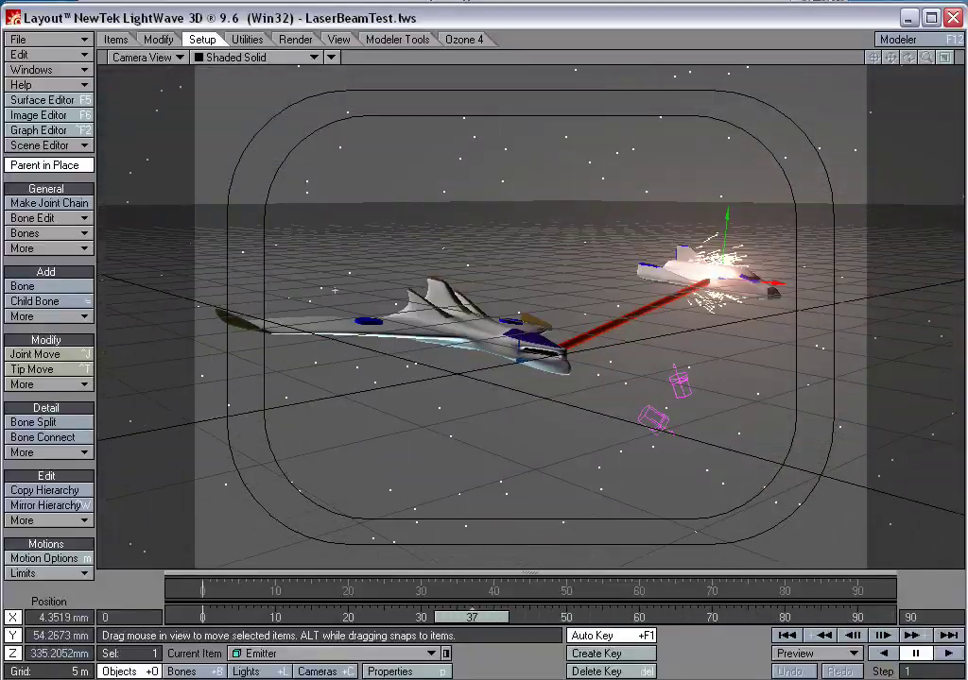
Step: Examine the two ships in the perspective view and select the X 38 Shuttle to inspect its motion path
key("4")
scroll(723, 434, "down", 5)
left_click_drag(734, 433, 654, 422, "alt")
left_click(506, 382)
left_click_drag(493, 326, 493, 394)
left_click(666, 315)
left_click_drag(726, 312, 752, 299)
left_click_drag(690, 302, 769, 315)
mouse_move(531, 567)
right_mouse_down()
mouse_move(531, 518)
mouse_move(531, 570)
right_mouse_up()
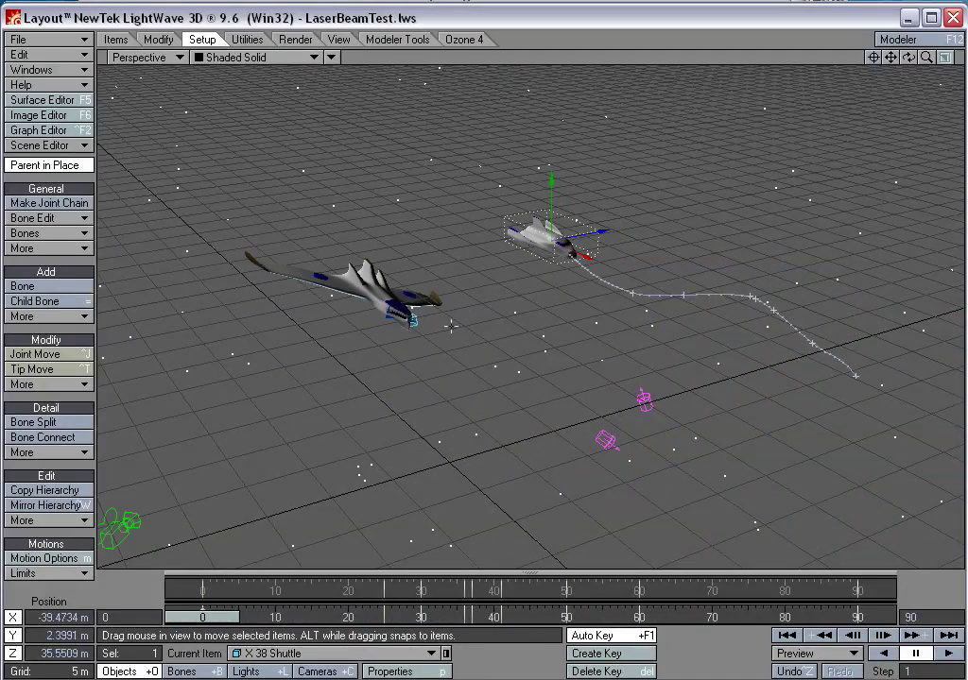
Step: Switch to Modeler, display the viewport in Wireframe Shade, and draw a box about 100 mm wide, 100 mm high and 130 mm deep
key("F12")
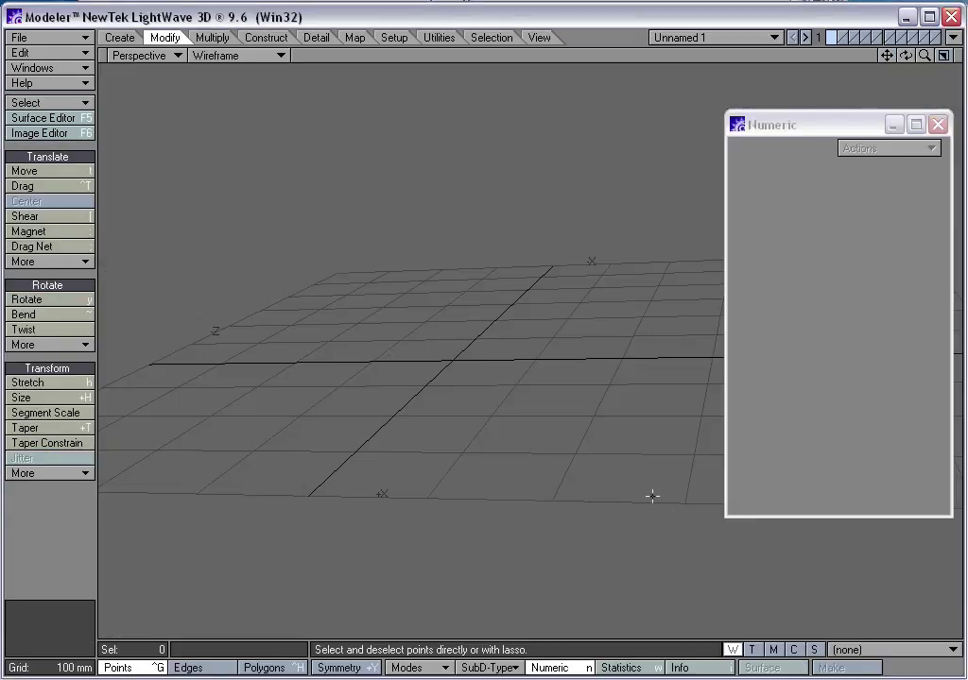
left_click_drag(651, 495, 525, 403, "alt")
key("shift+x")
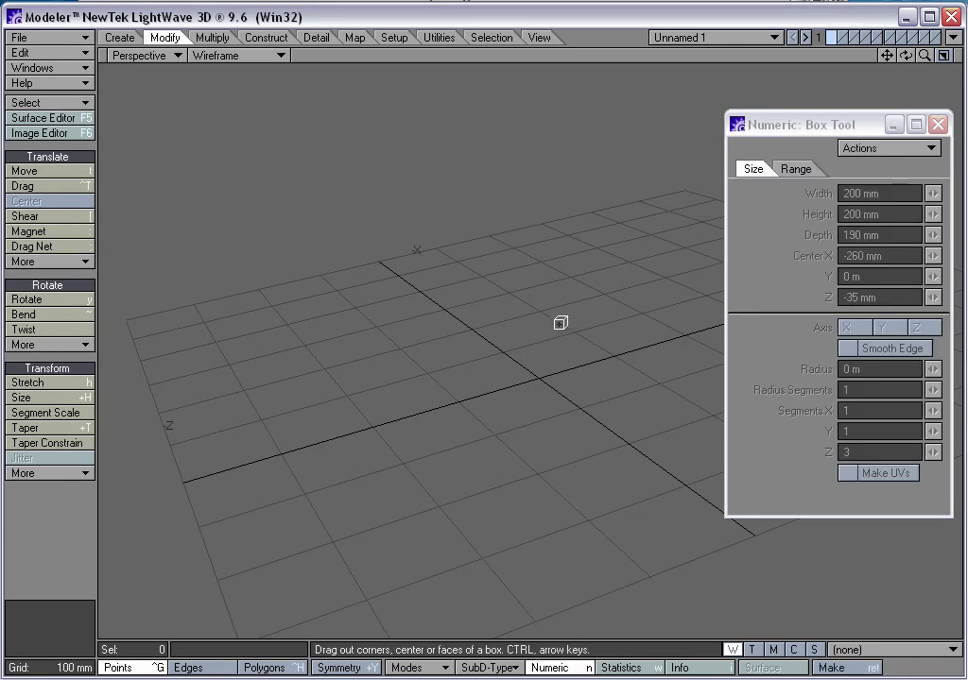
left_click_drag(559, 322, 546, 368)
left_click_drag(546, 368, 339, 69, "alt")
left_click(238, 55)
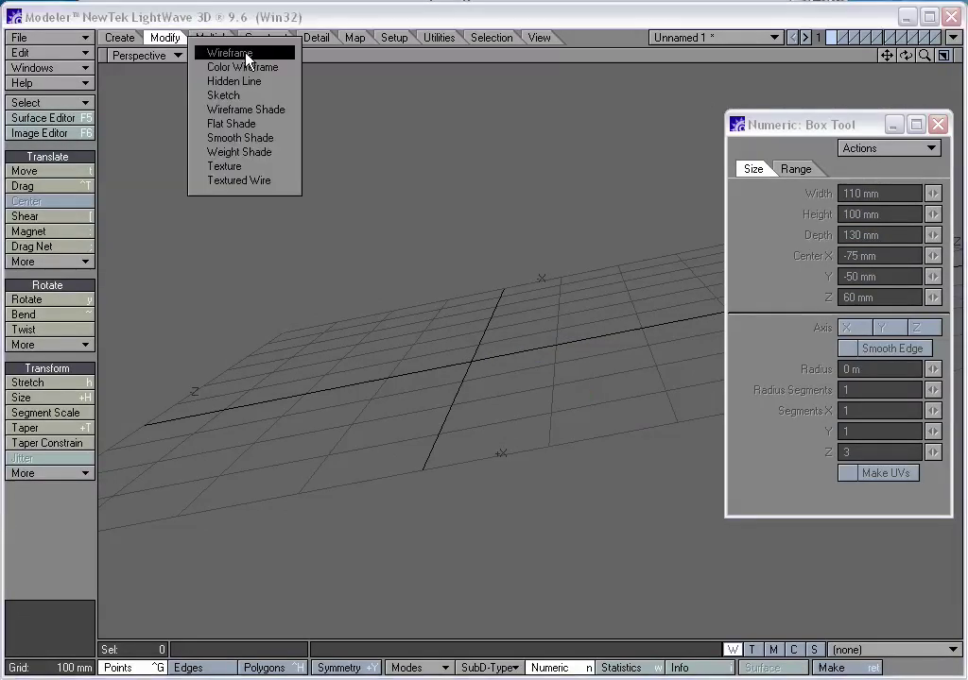
left_click(264, 109)
left_click_drag(483, 216, 588, 372, "alt")
left_click_drag(506, 363, 468, 375)
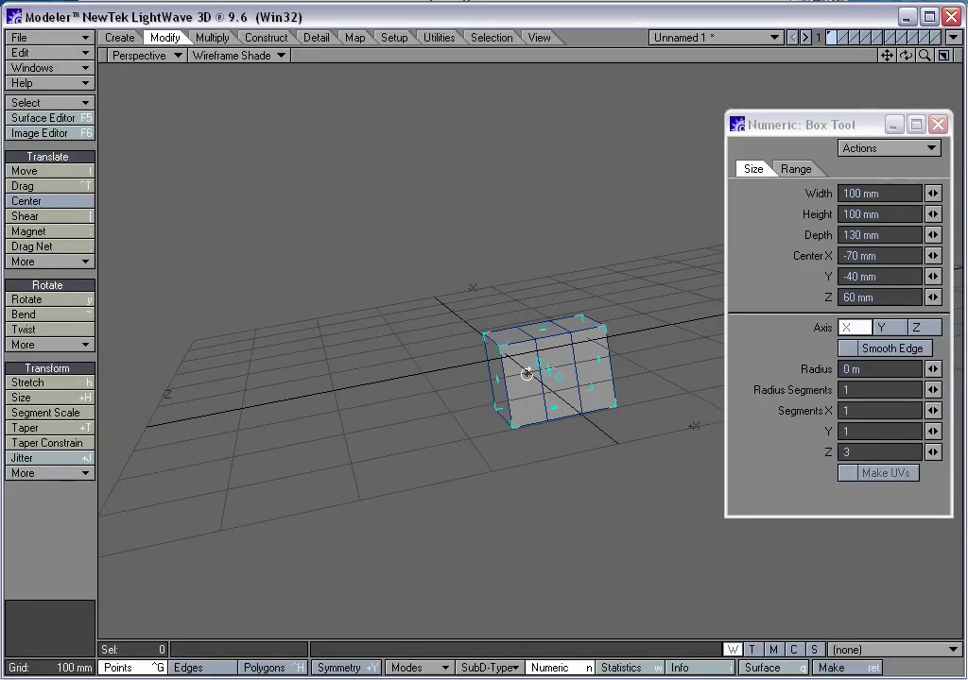
Step: Adjust the box's segment counts, ending with three along Z, and finish the box
key("Left")
key("Left")
left_click_drag(581, 362, 572, 387, "alt")
key("Right")
key("Right")
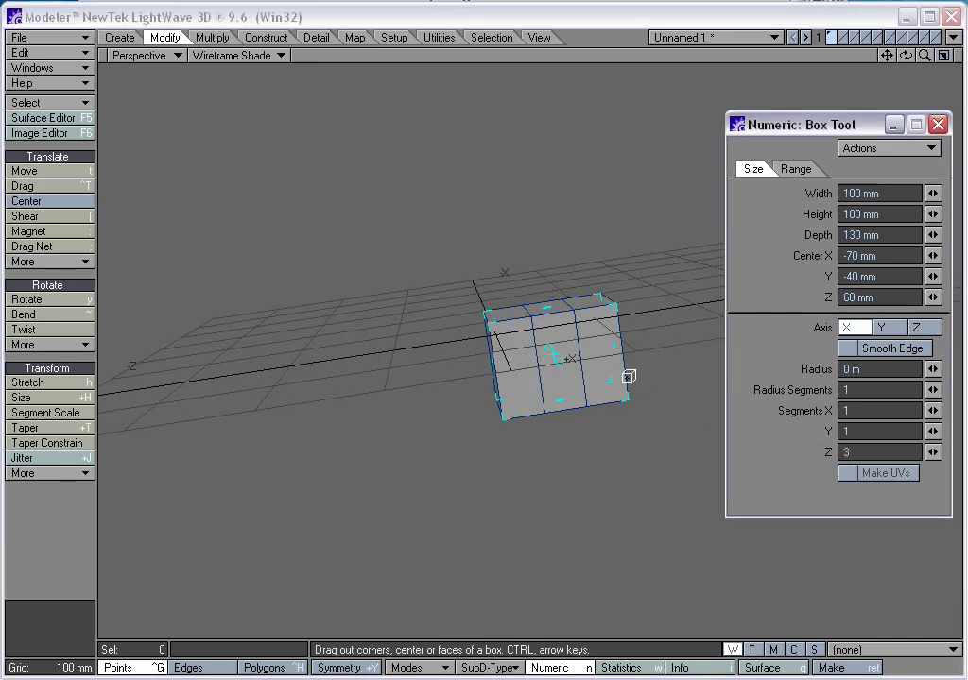
key("space")
left_click_drag(587, 371, 671, 413, "alt")
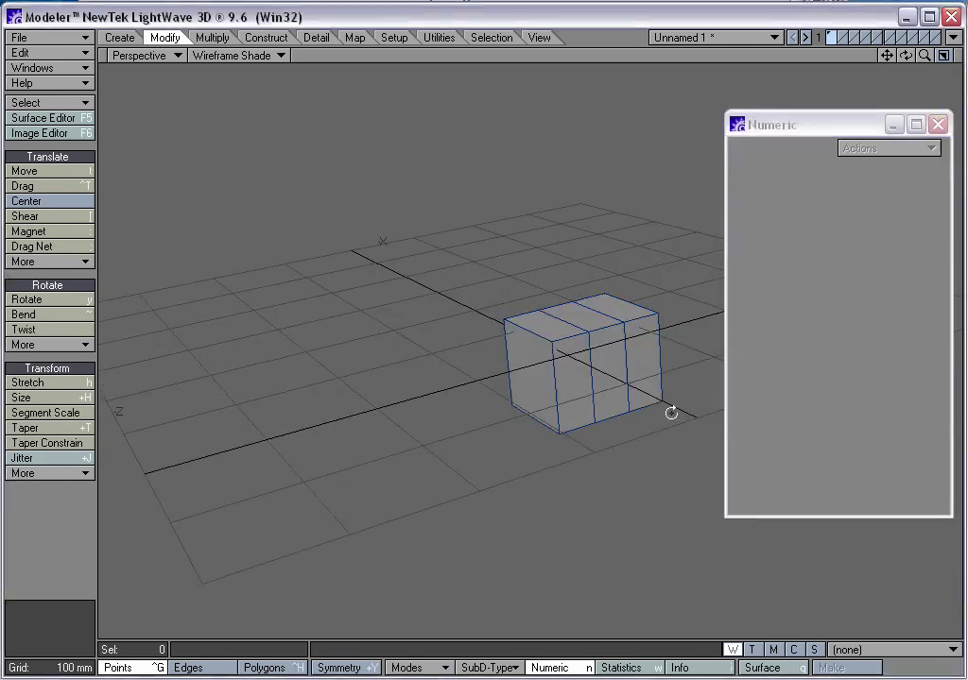
Step: Center the box on the origin and convert it to a subdivision surface
left_click(46, 201)
left_click_drag(462, 340, 539, 421, "alt")
key("Tab")
Step: In a wireframe side view, select the box's eight middle-segment points and stretch them horizontally to 283%, close to the ends
key("KP_3")
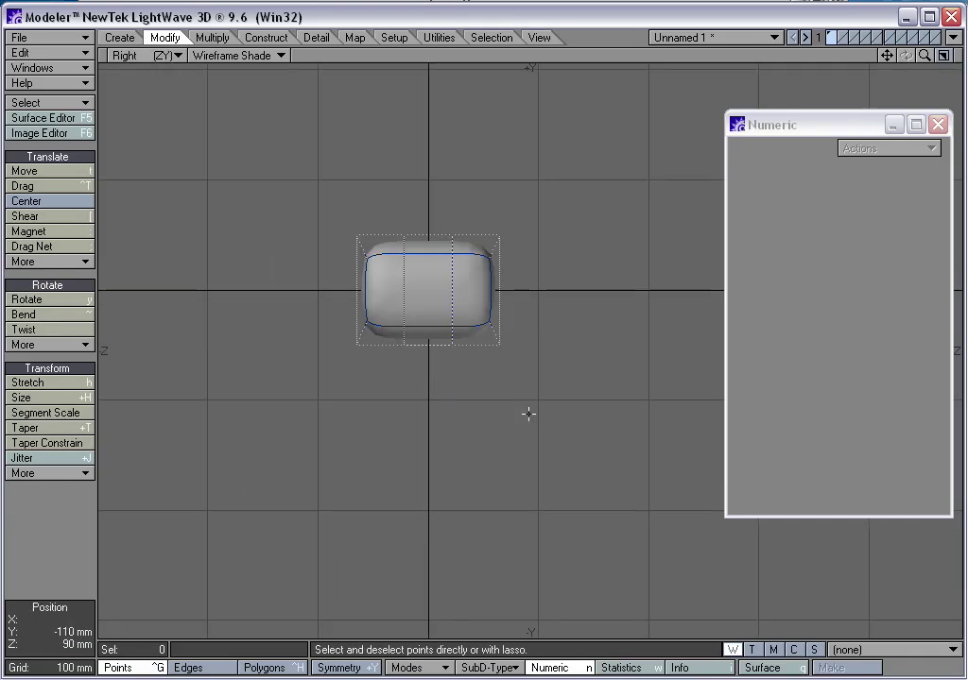
left_click(250, 55)
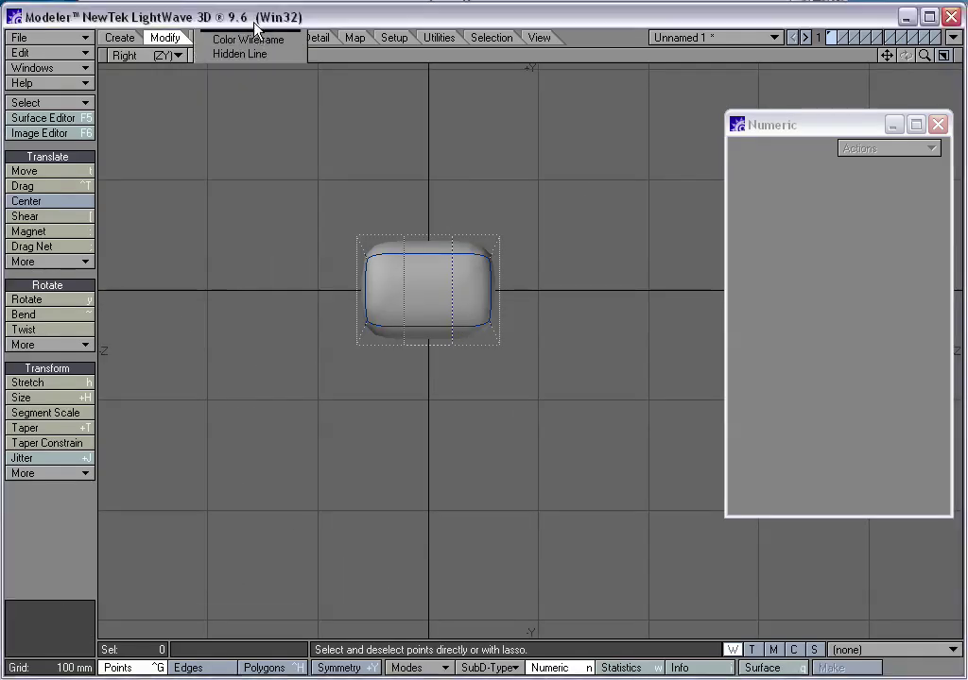
left_click(244, 25)
right_click_drag(467, 234, 422, 222)
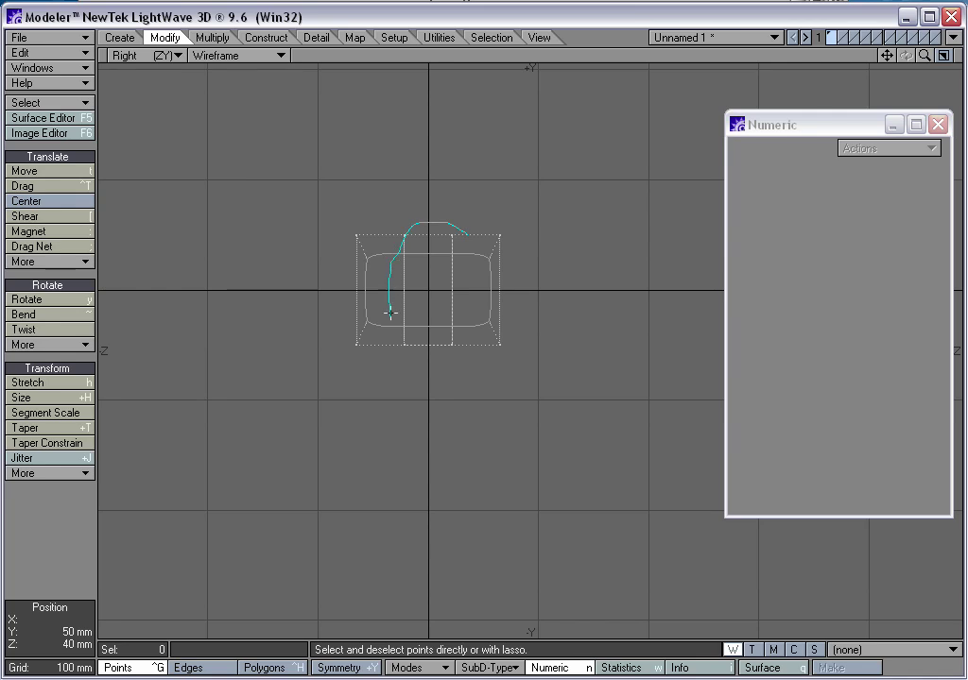
right_click_drag(389, 313, 425, 283)
mouse_move(422, 227)
right_mouse_down()
mouse_move(444, 369)
mouse_move(443, 262)
right_mouse_up()
key("h")
left_click_drag(429, 296, 543, 296)
key("slash")
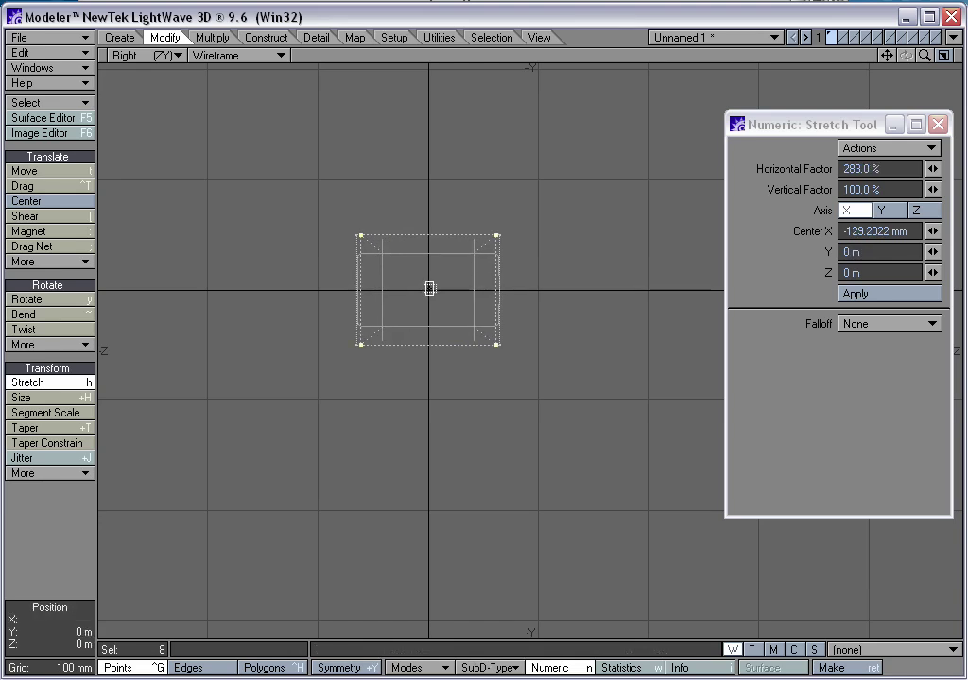
Step: Stretch the whole object narrower along the Z axis and return to the perspective view
key("space")
key("h")
left_click_drag(414, 268, 427, 289)
key("space")
key("KP_9")
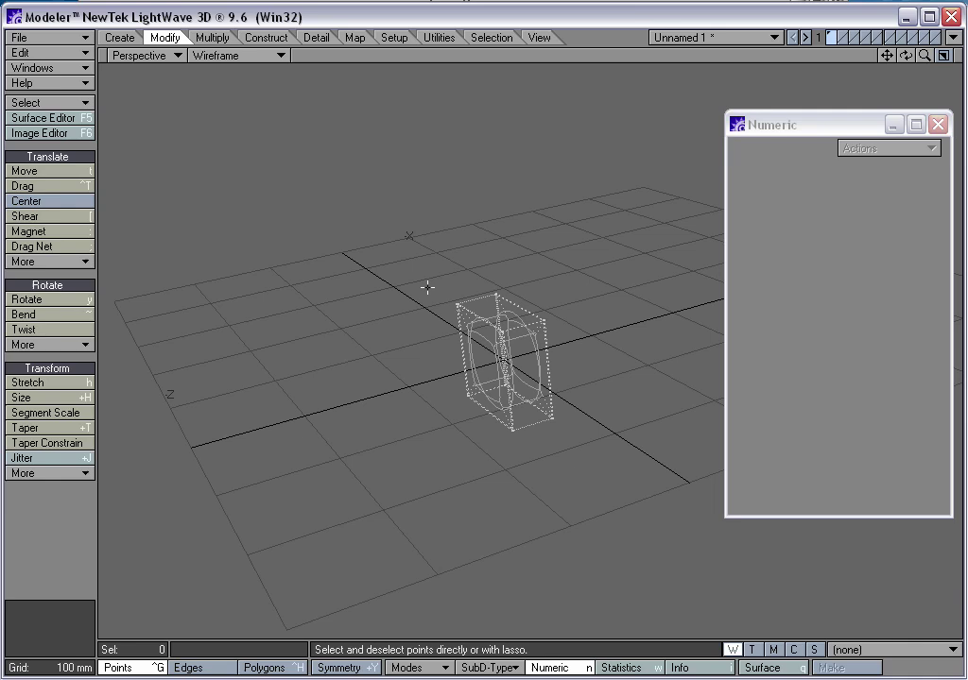
Step: Display the narrowed object in Wireframe Shade and check its rounded shape from several angles
left_click(227, 56)
left_click(248, 109)
left_click_drag(540, 387, 426, 393, "alt")
left_click_drag(425, 393, 501, 397, "ctrl+alt")
left_click_drag(501, 396, 407, 285, "alt")
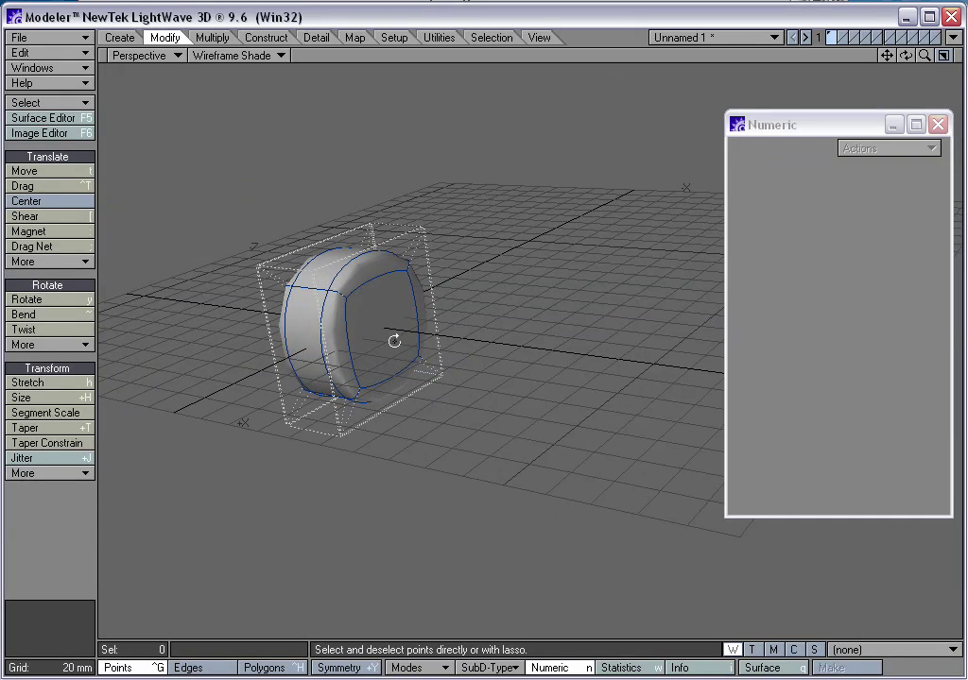
left_click_drag(394, 341, 456, 308, "alt")
left_click_drag(376, 286, 475, 339, "alt")
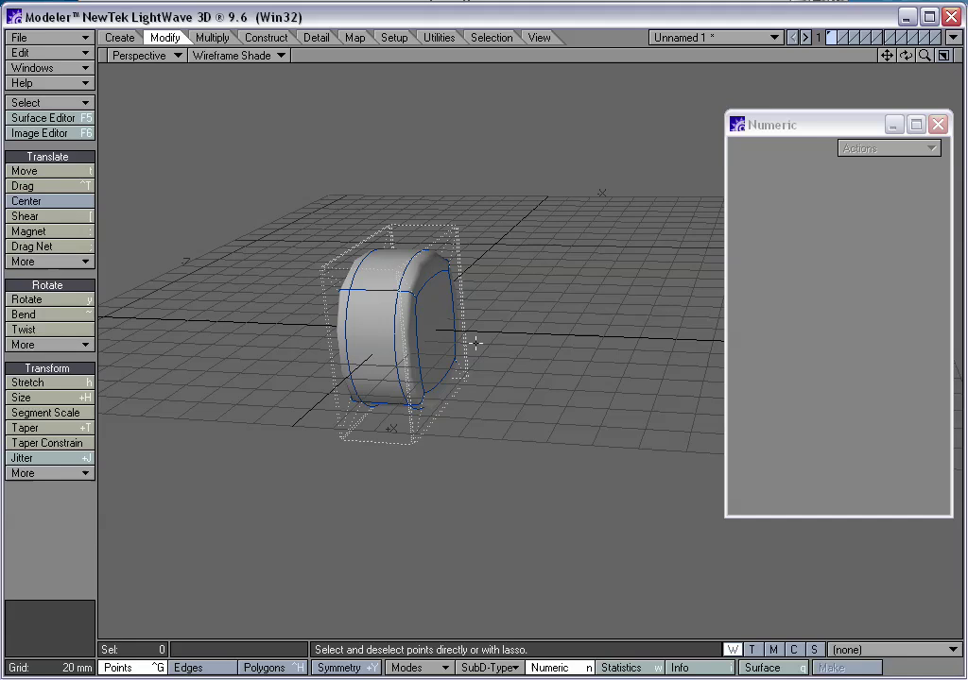
Step: Assign the surface named Laser to the object as the default surface
key("q")
left_click_drag(308, 97, 287, 81)
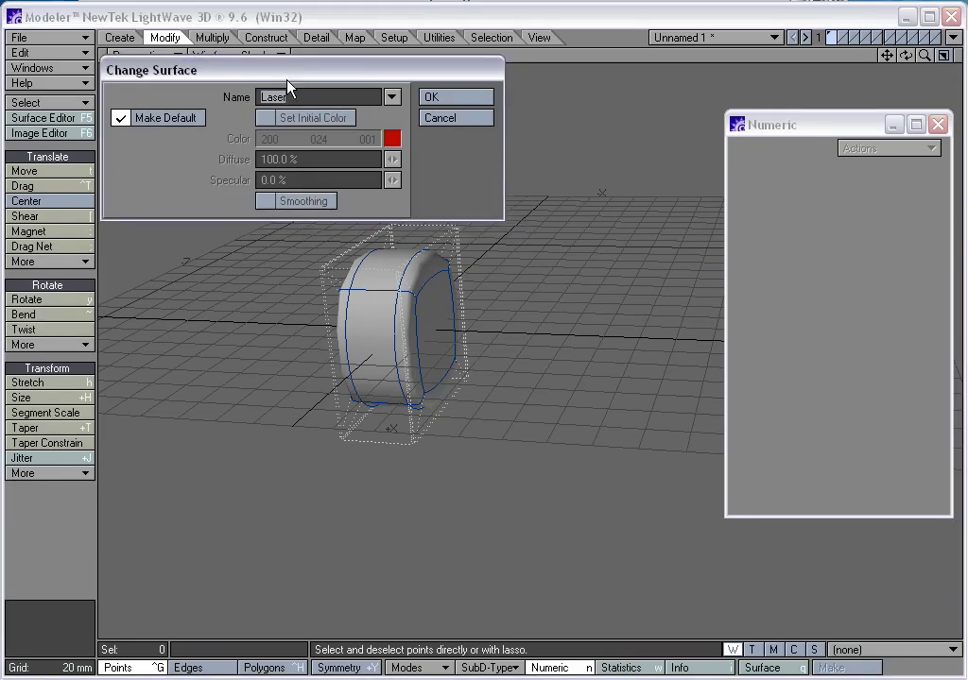
left_click(455, 100)
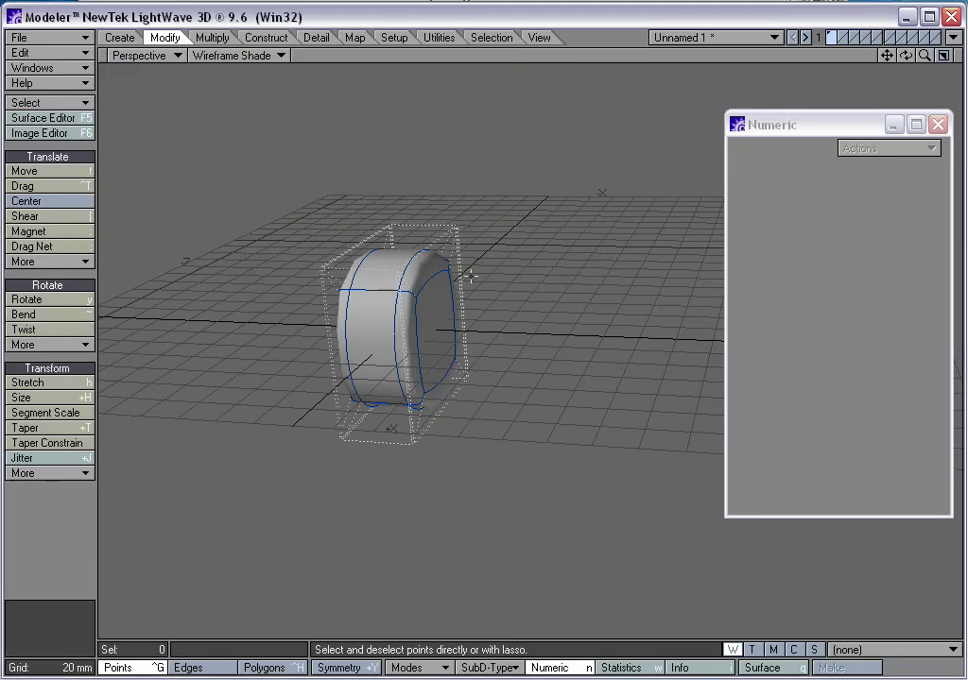
left_click_drag(405, 284, 493, 361, "alt")
Step: Review the basic settings of the object's Laser surface in the Surface Editor, then close it
key("F5")
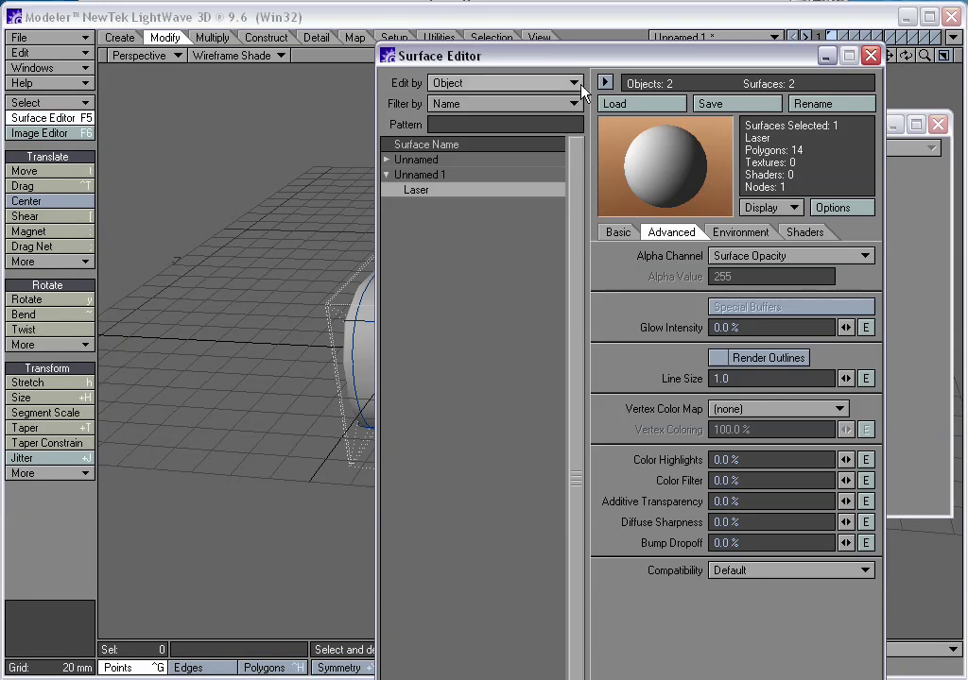
left_click_drag(594, 54, 626, 45)
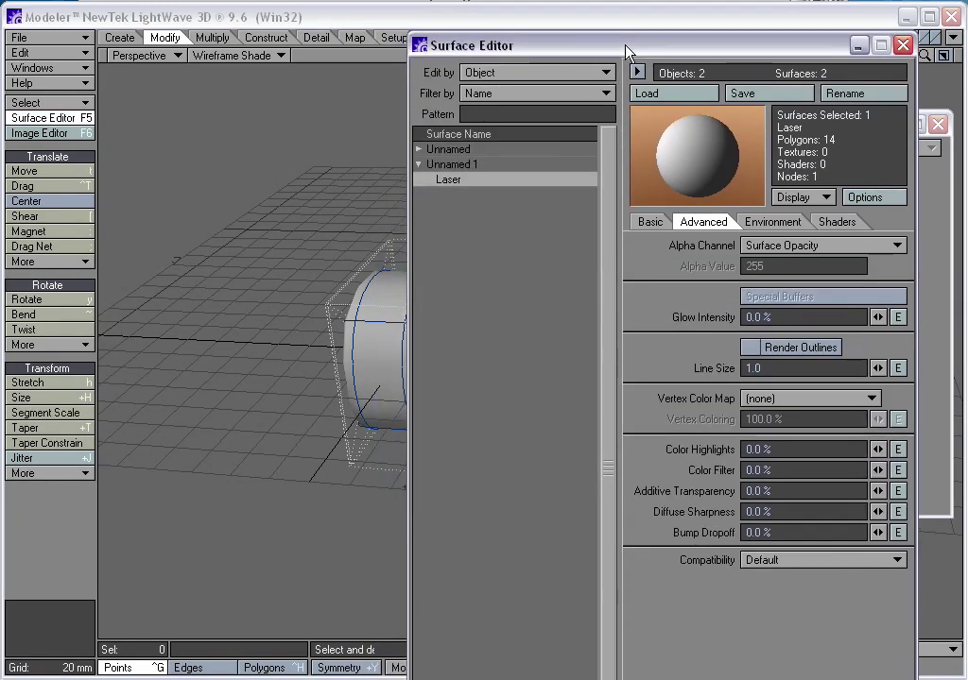
left_click(652, 222)
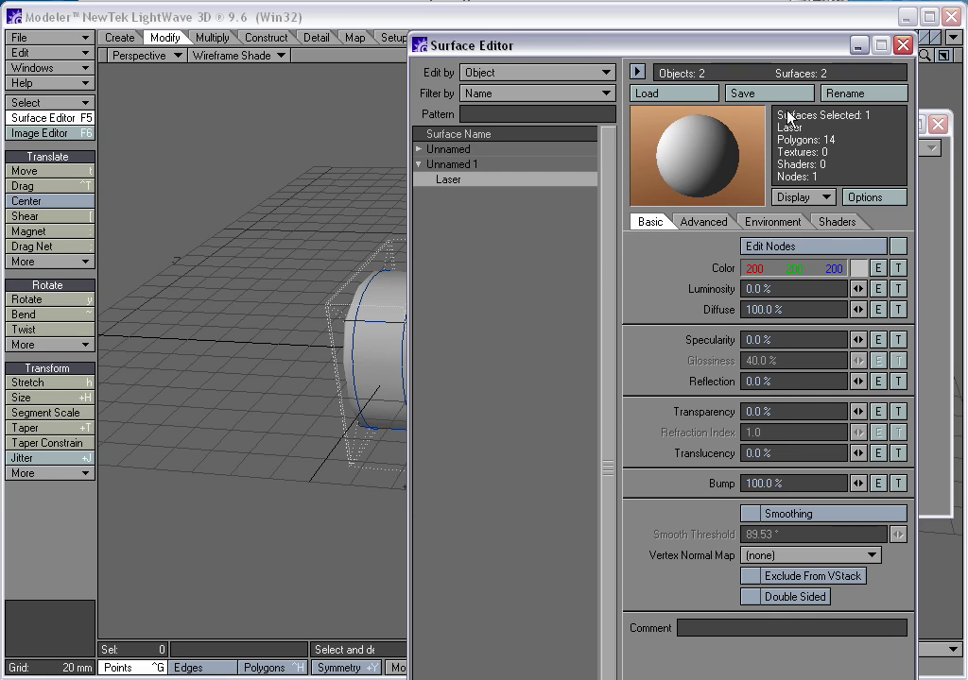
left_click(903, 45)
Step: Switch back to Layout and set the luminosity of the LaserBeam object's Laser surface to 38.5%
key("F12")
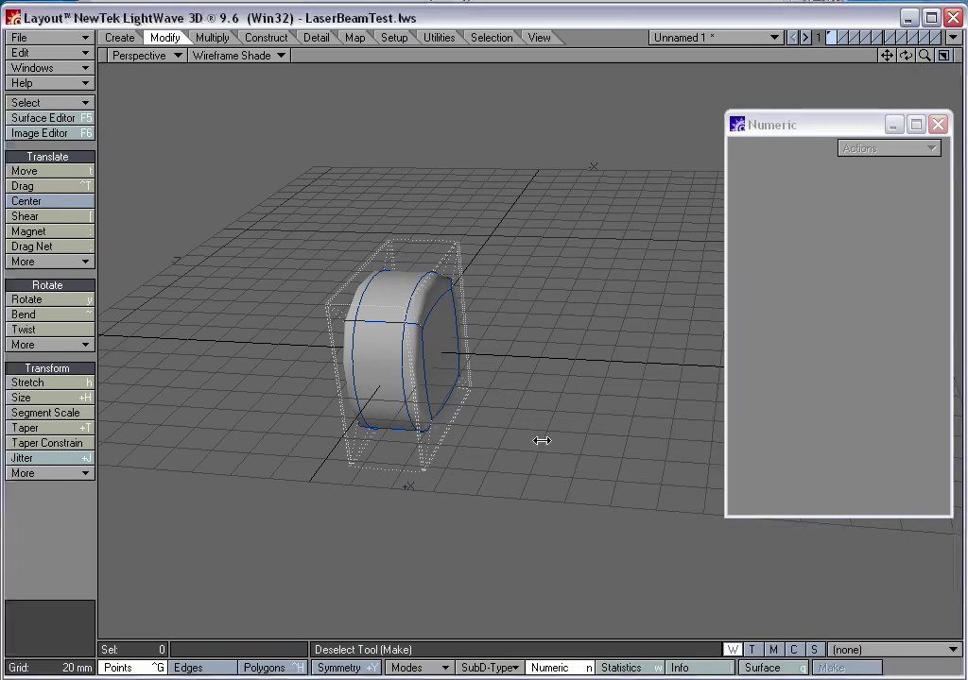
key("F5")
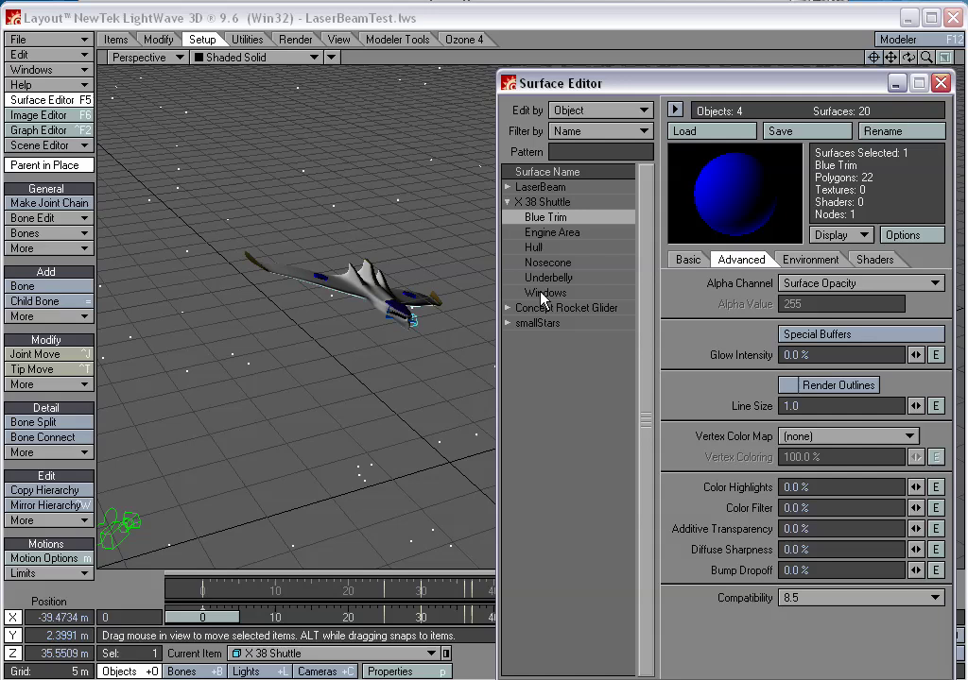
left_click(508, 187)
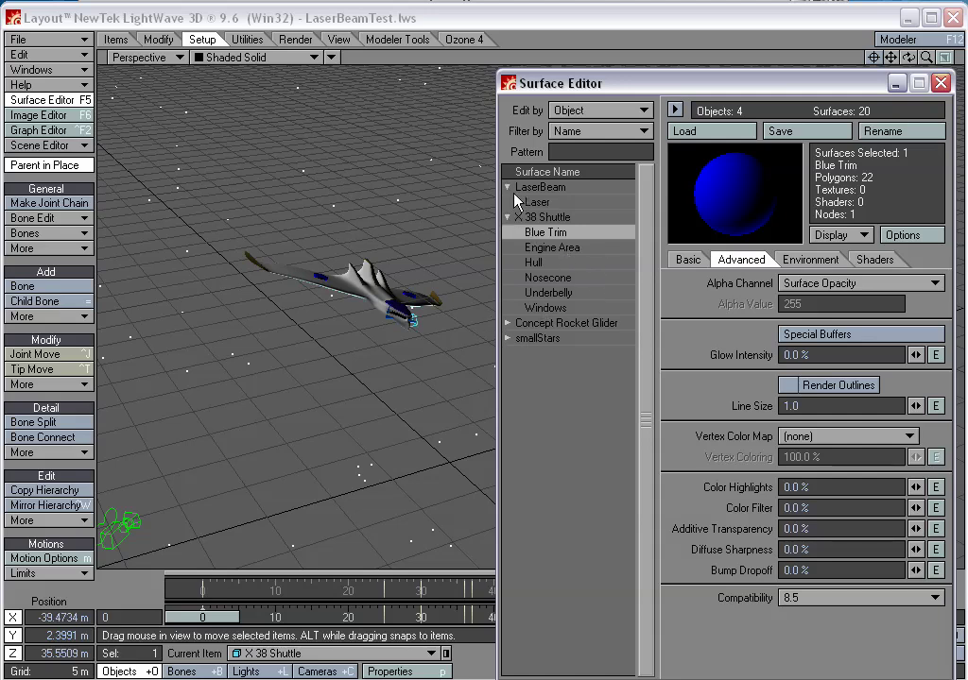
left_click(558, 203)
left_click(704, 261)
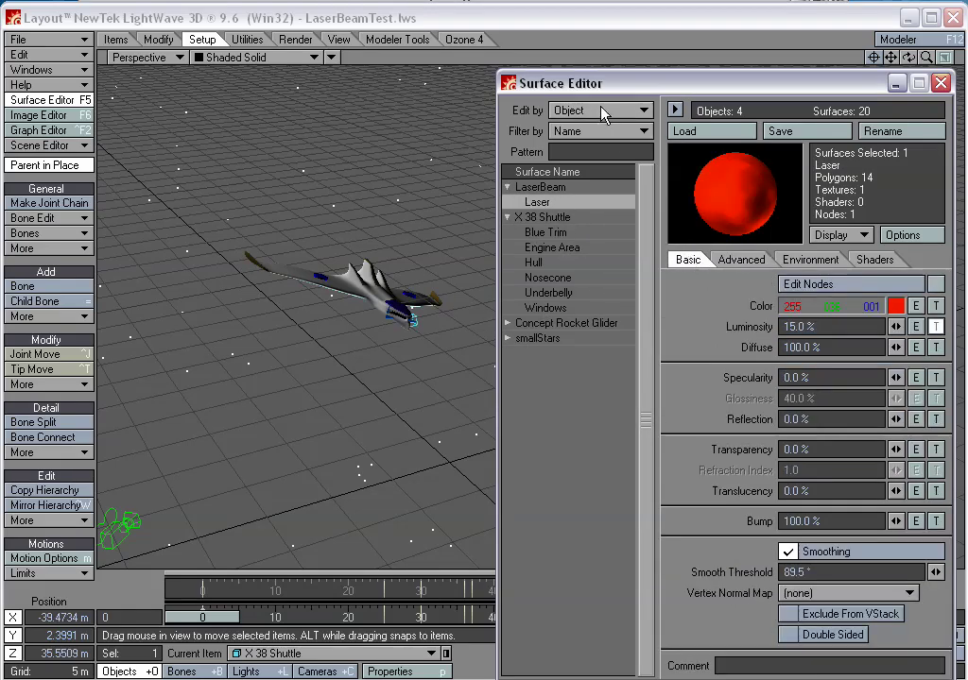
left_click_drag(632, 85, 568, 50)
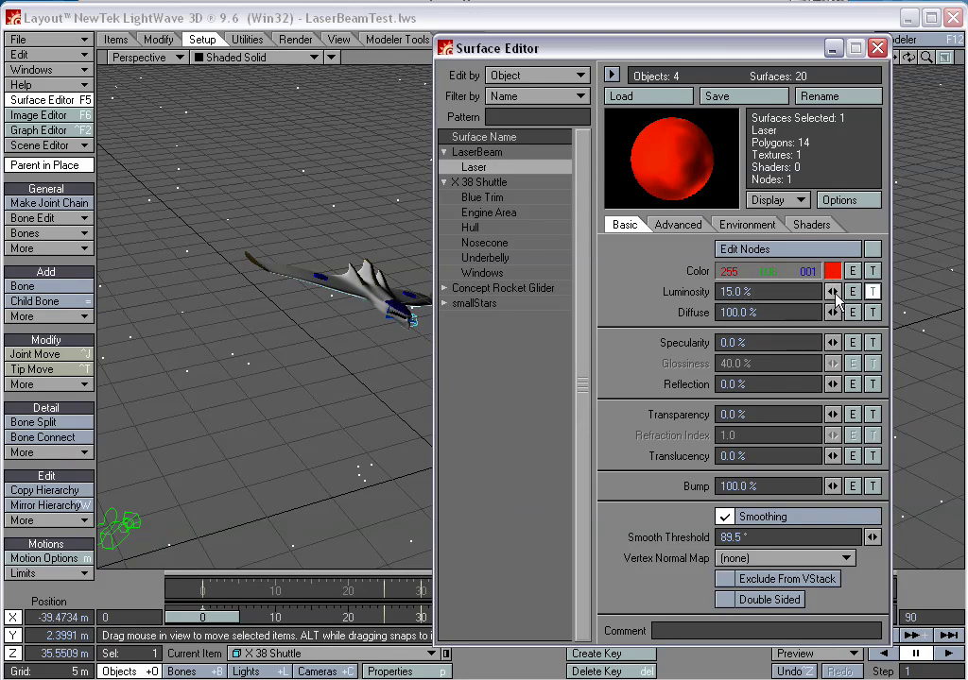
left_click_drag(829, 292, 873, 292)
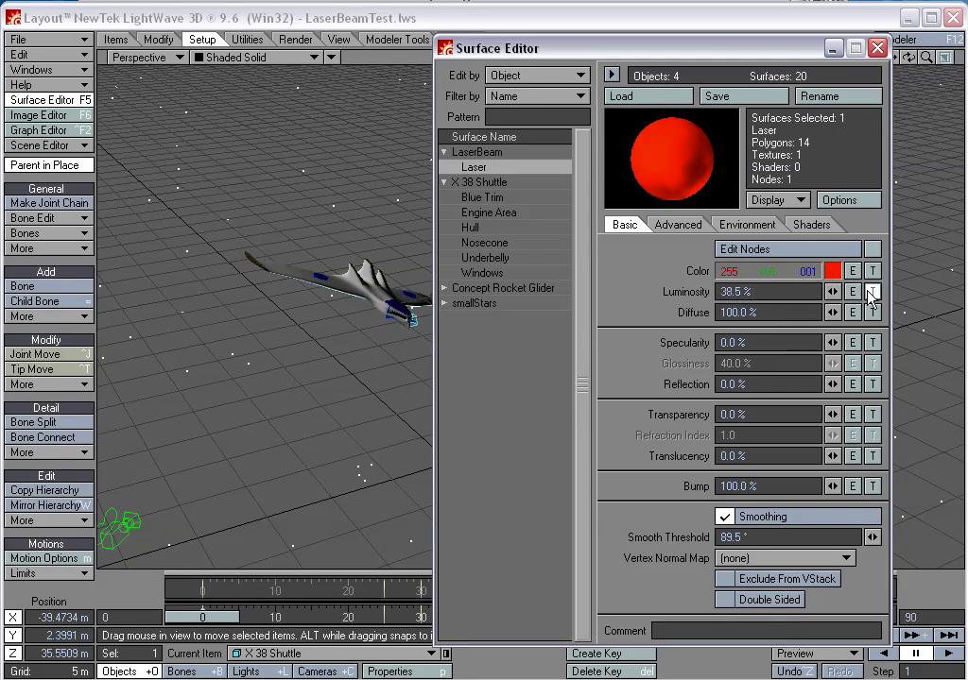
Step: Review the Turbulence procedural texture on the Laser surface's luminosity and keep using it
left_click(871, 292)
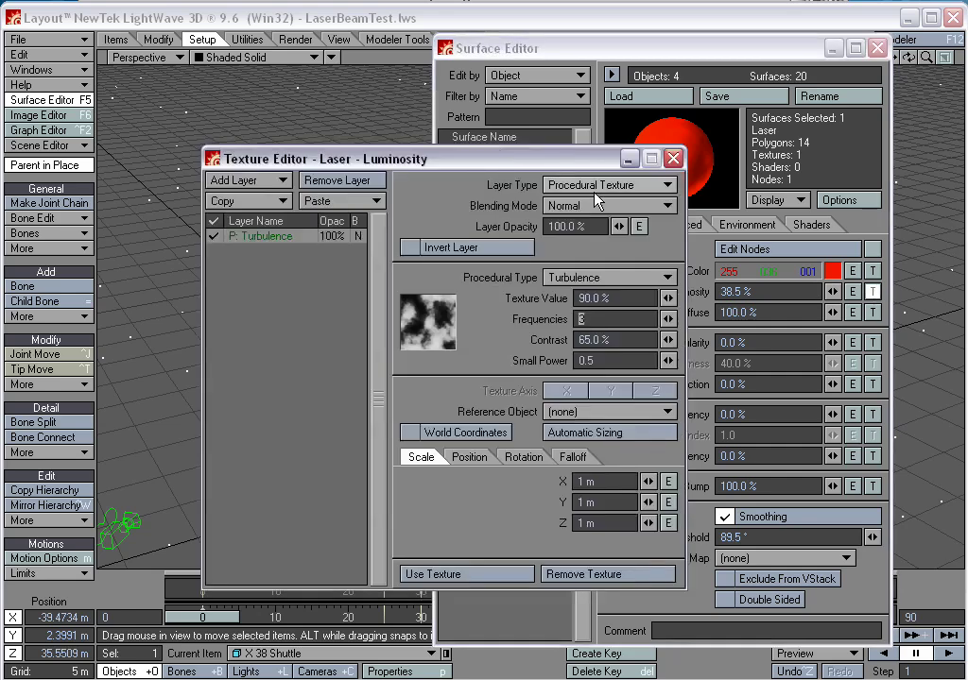
left_click_drag(593, 168, 583, 162)
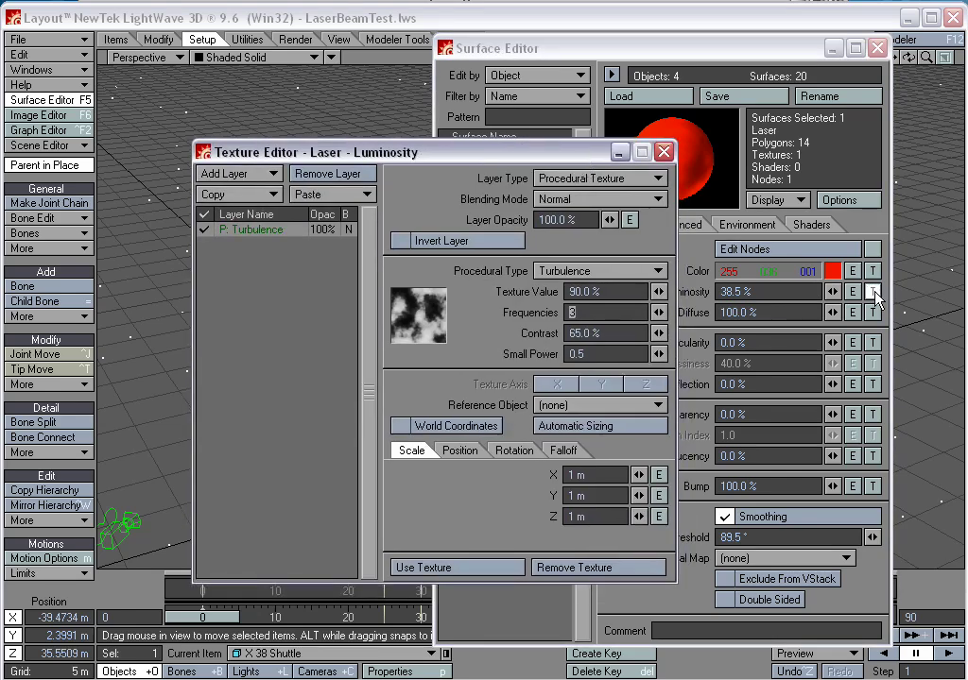
left_click(583, 179)
left_click(490, 183)
left_click(488, 571)
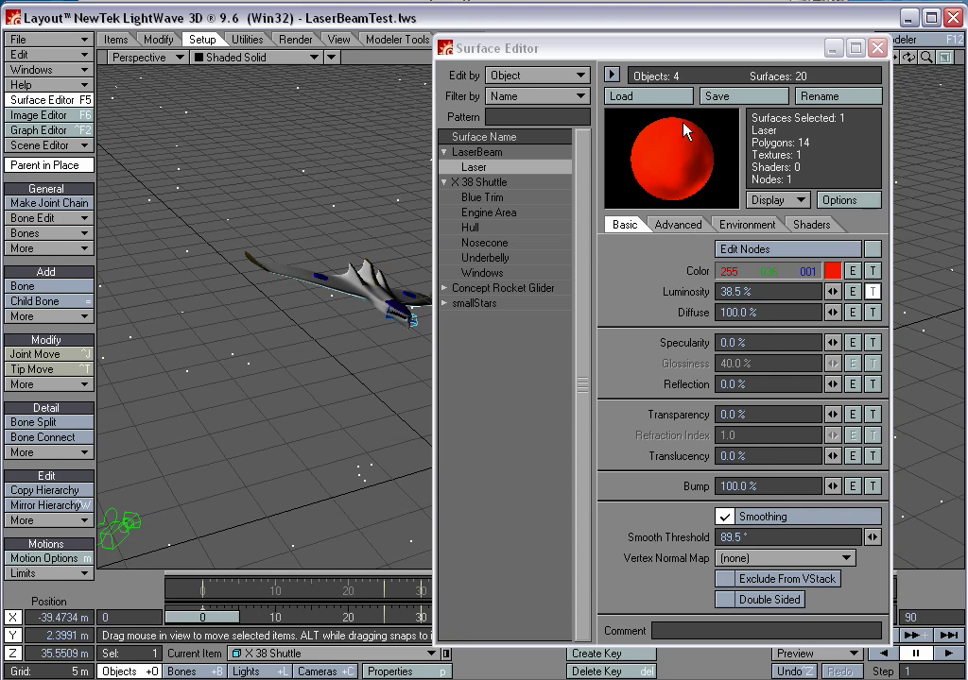
Step: Check the Laser surface's glow intensity and the scene's glow processing settings, closing both windows
left_click(667, 225)
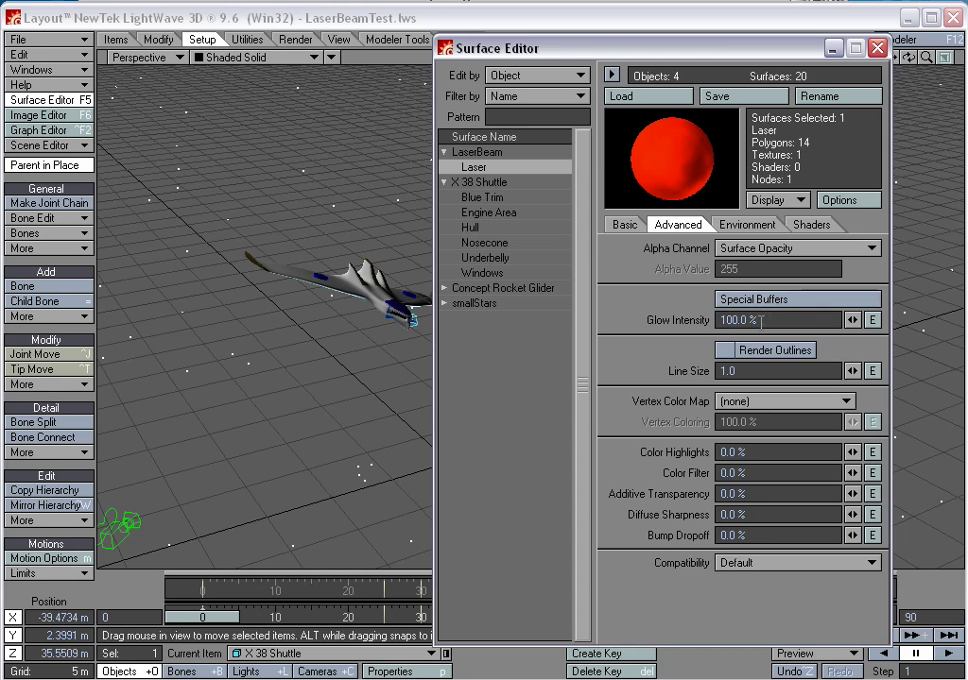
left_click(877, 49)
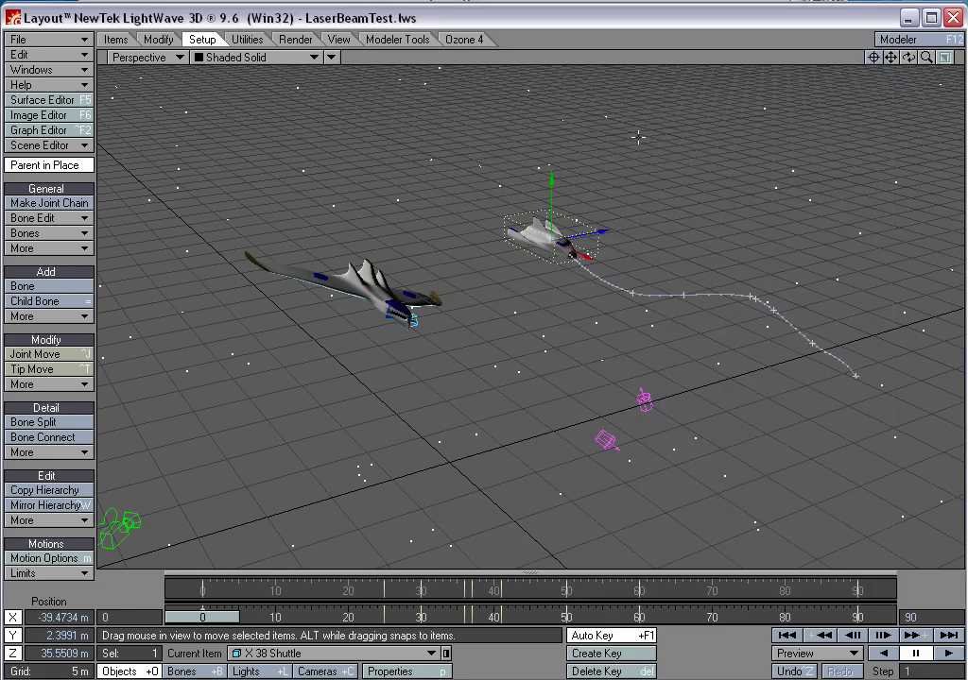
key("ctrl+F6")
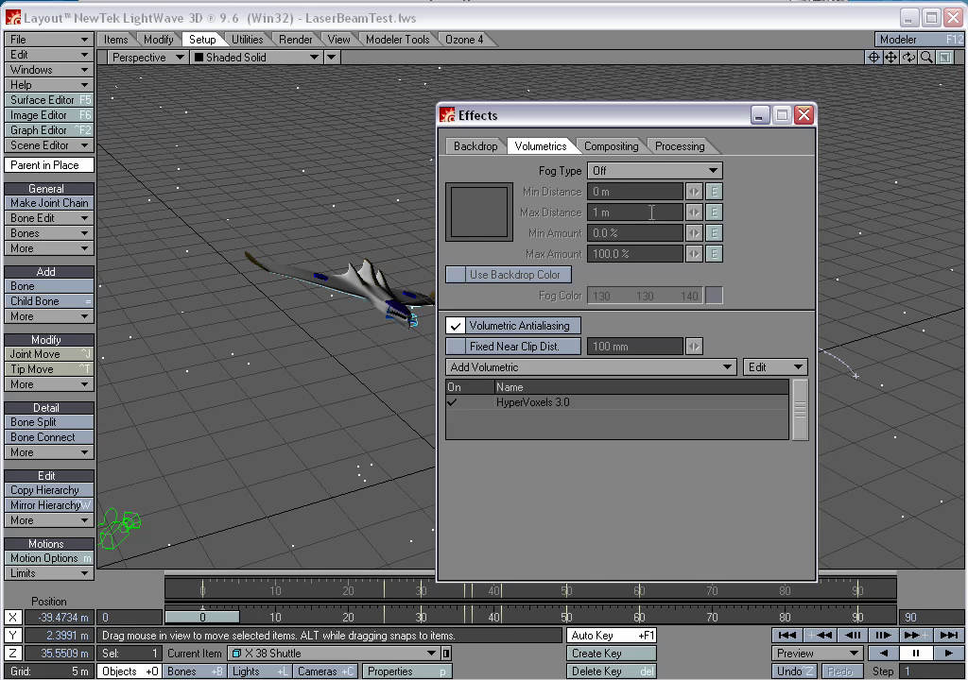
left_click(679, 147)
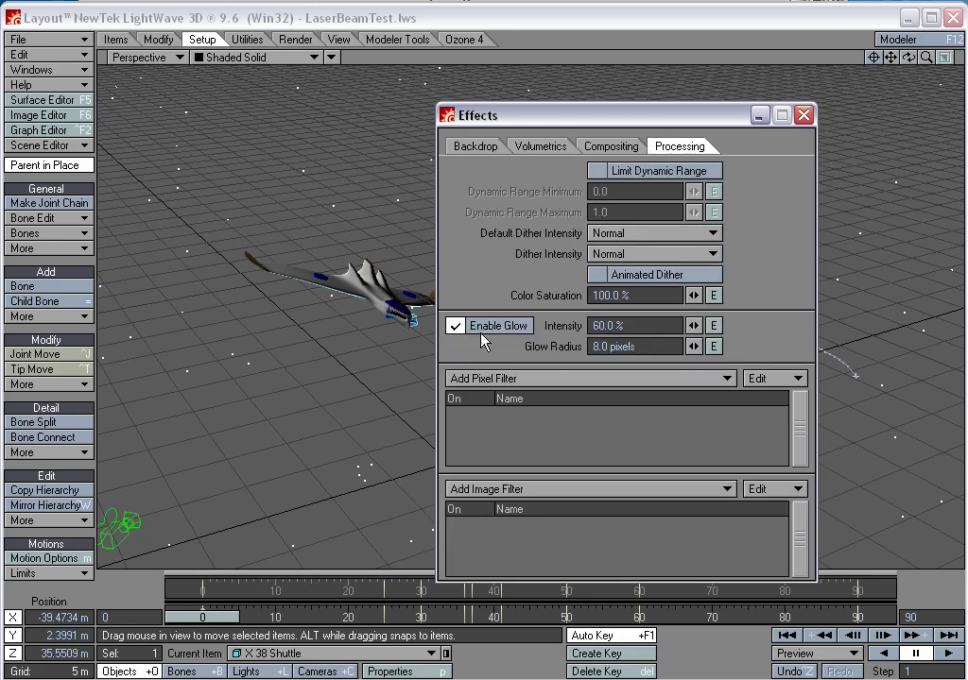
left_click(802, 115)
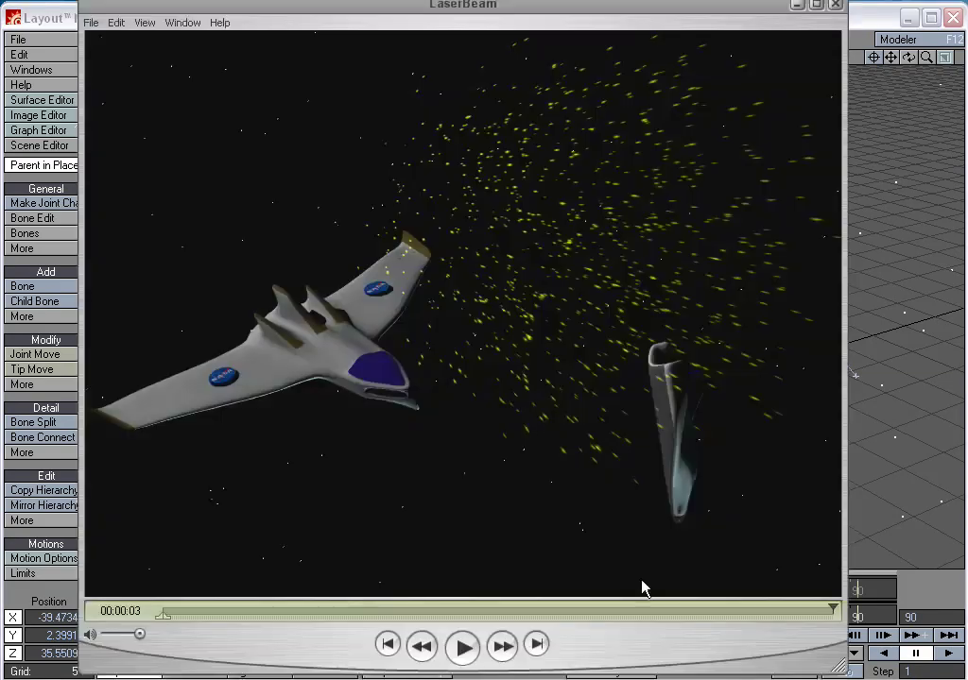
Step: Scrub the rendered LaserBeam movie to the moment of the laser impact and return to Layout
left_click_drag(458, 620, 470, 618)
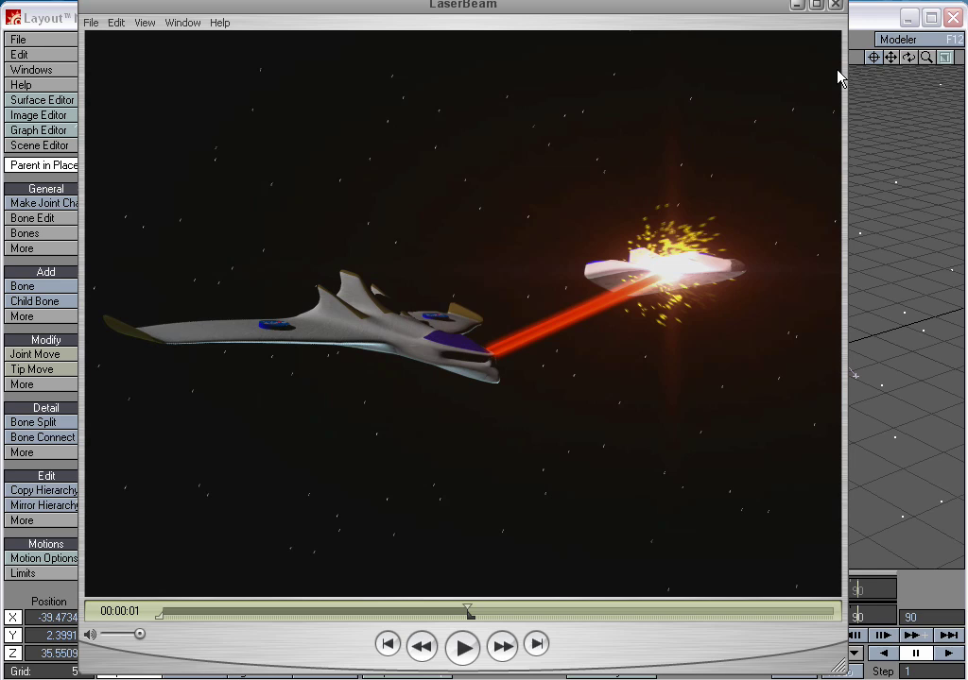
left_click(871, 25)
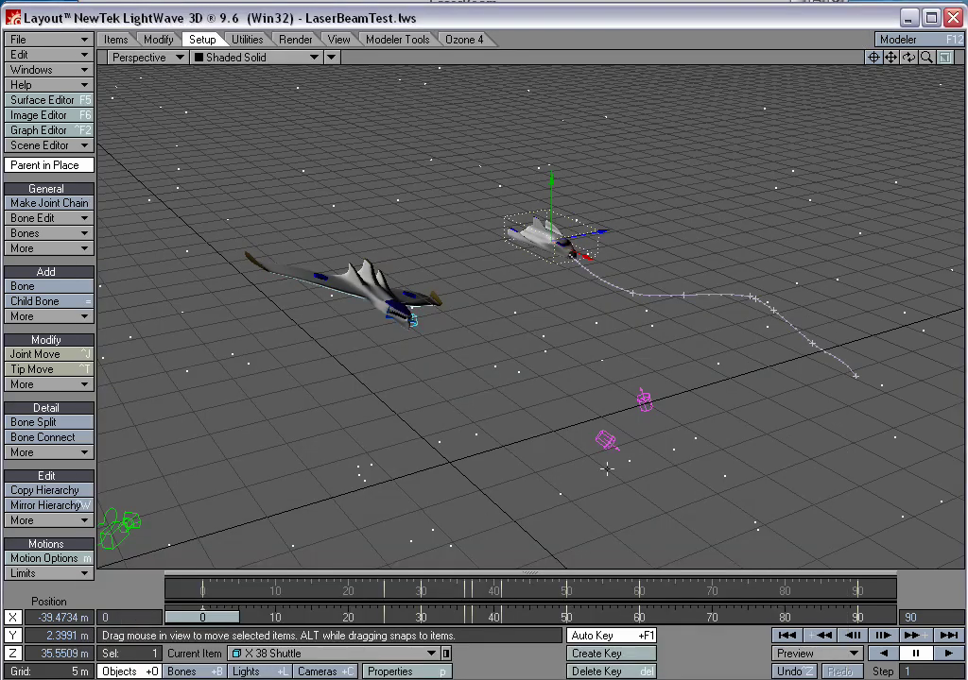
Step: Scrub the battle scene to frame 39, and clear the scene without saving the objects or scene
left_click_drag(399, 619, 486, 619)
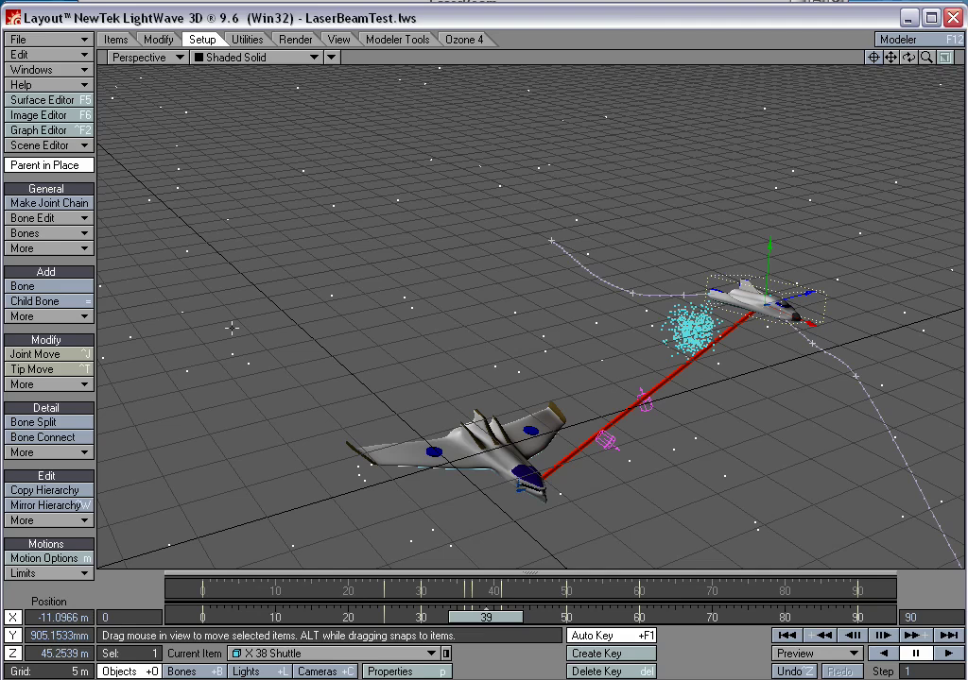
left_click(48, 39)
left_click(57, 37)
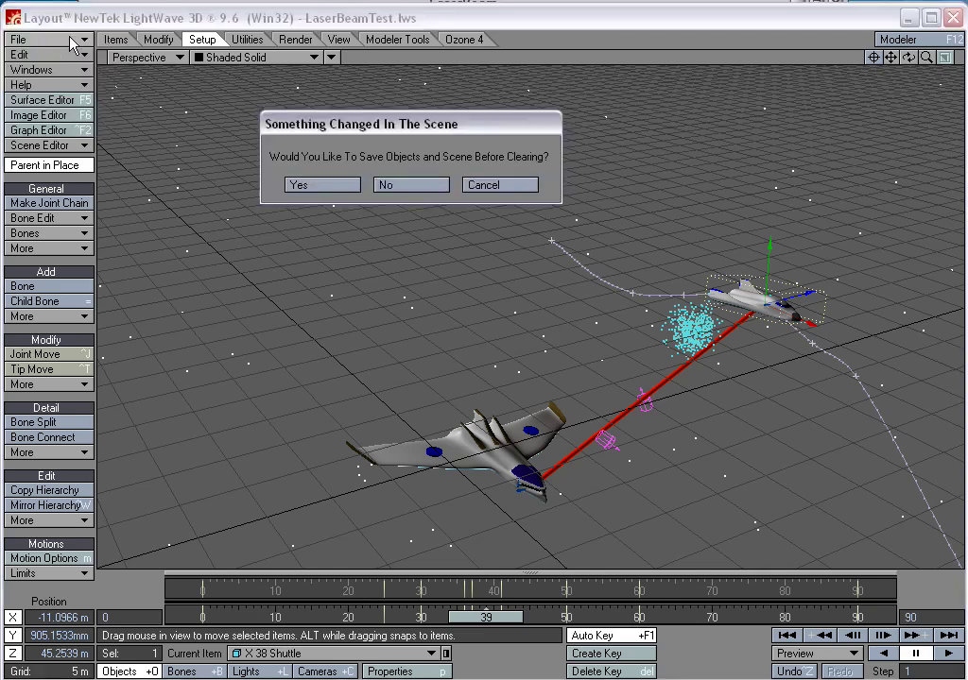
left_click(397, 186)
key("4")
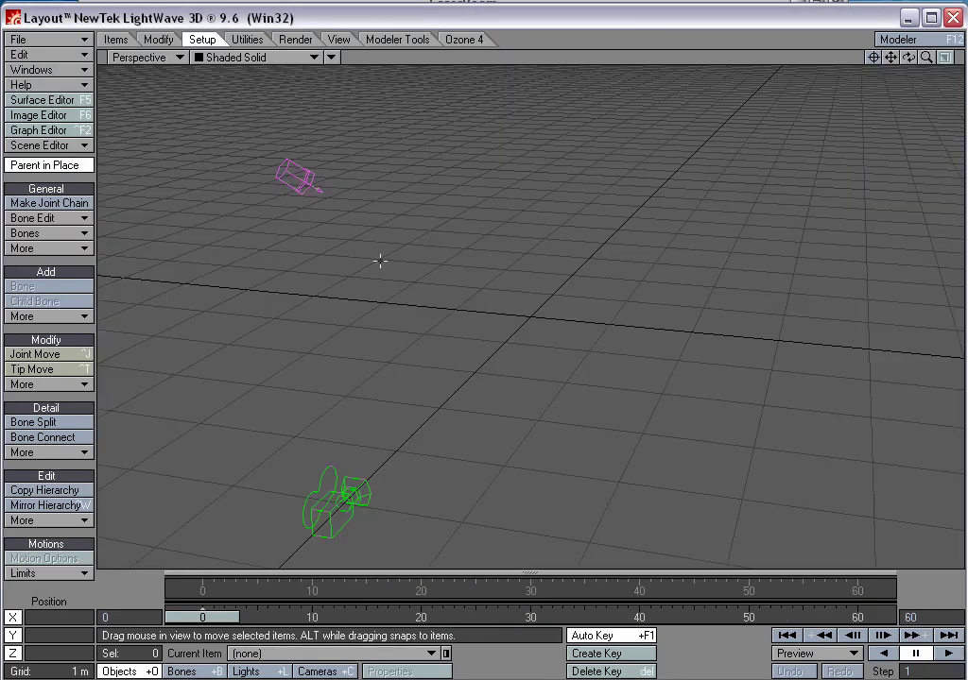
Step: Load the objects LaserBeam.lwo and X 38 Shuttle.lwo from the Space folder into the empty scene
key("plus")
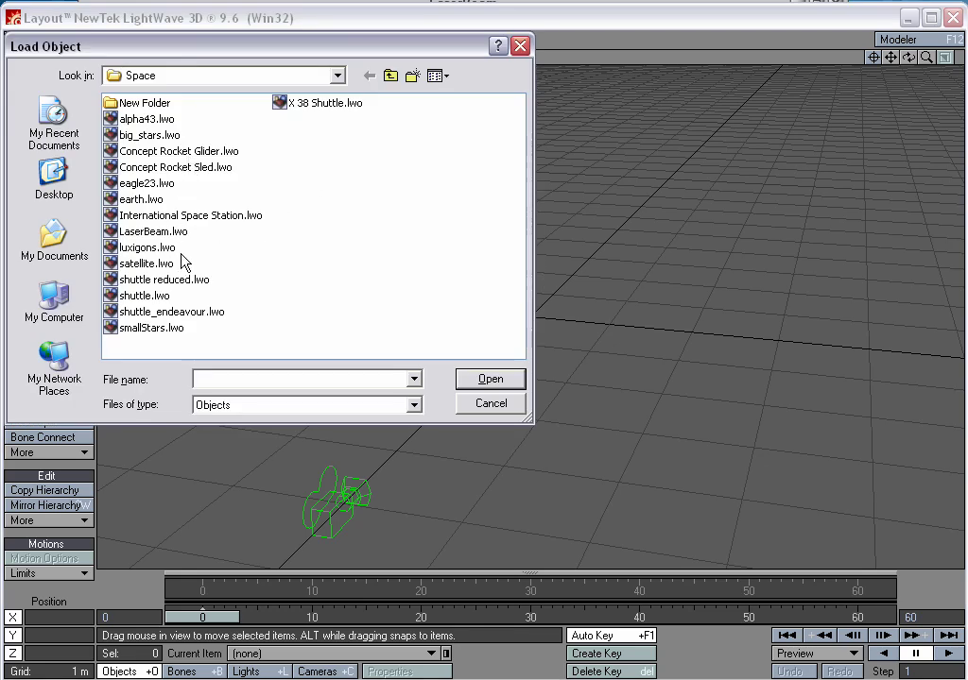
double_click(151, 231)
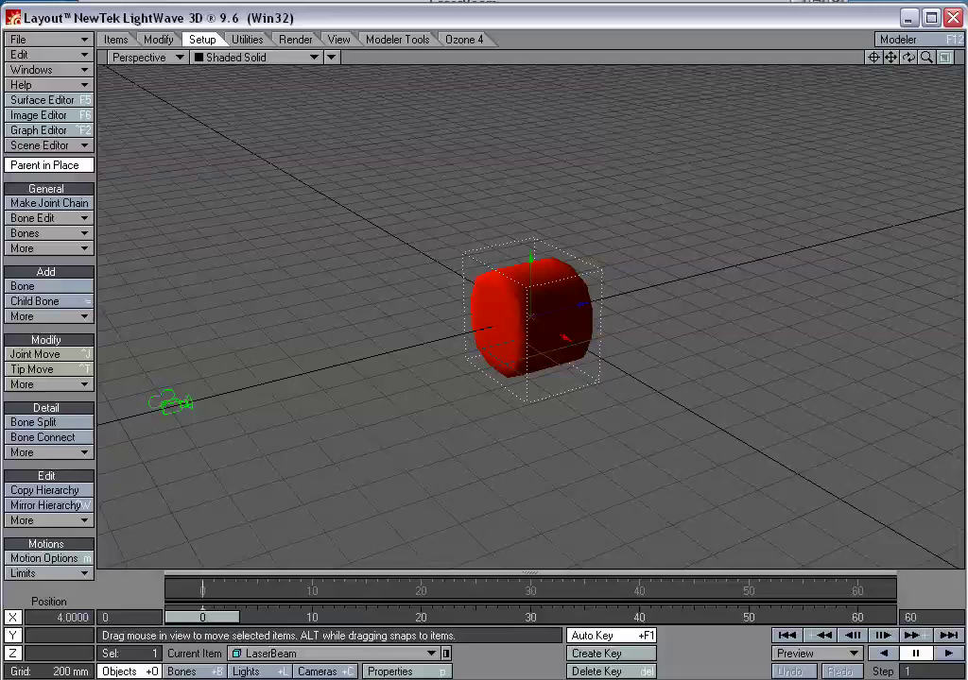
left_click_drag(536, 321, 620, 299, "alt")
key("plus")
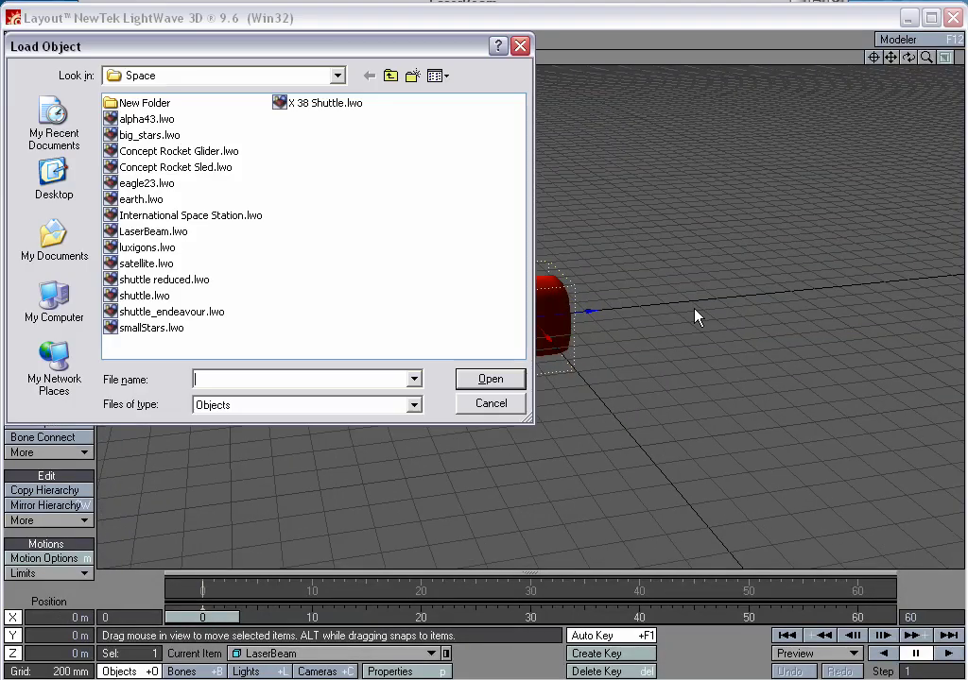
double_click(285, 104)
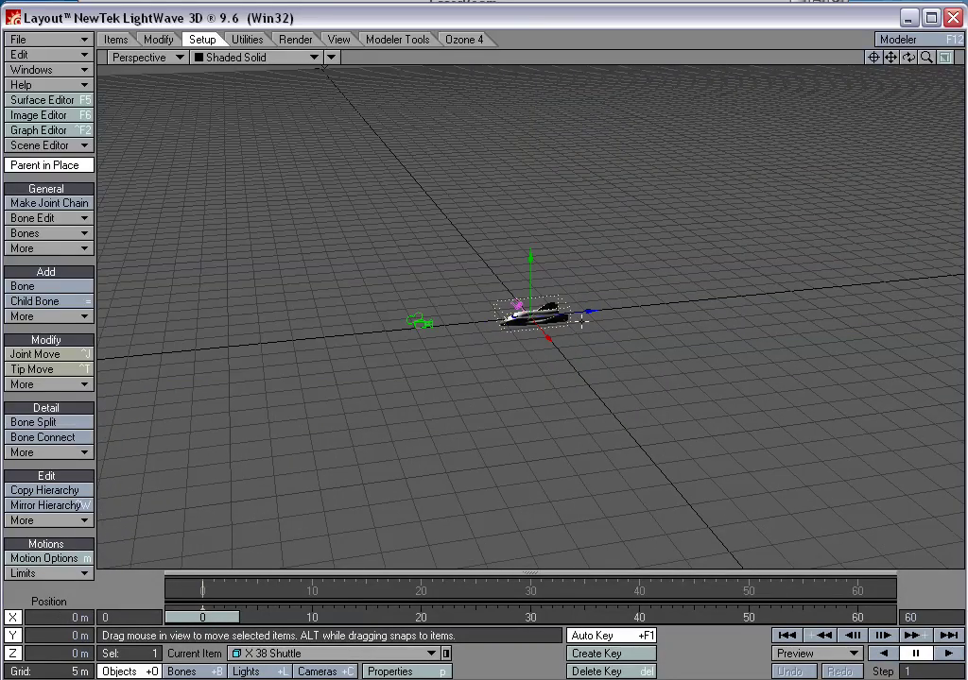
Step: At frame 0, move the shuttle to about X -57 m, Z 42 m and turn its nose toward +X
left_click_drag(584, 320, 796, 270)
key("y")
key("t")
Step: At frame 60, move the shuttle to about X 45 m, Z 41 m and pitch it to 8°
left_click(866, 614)
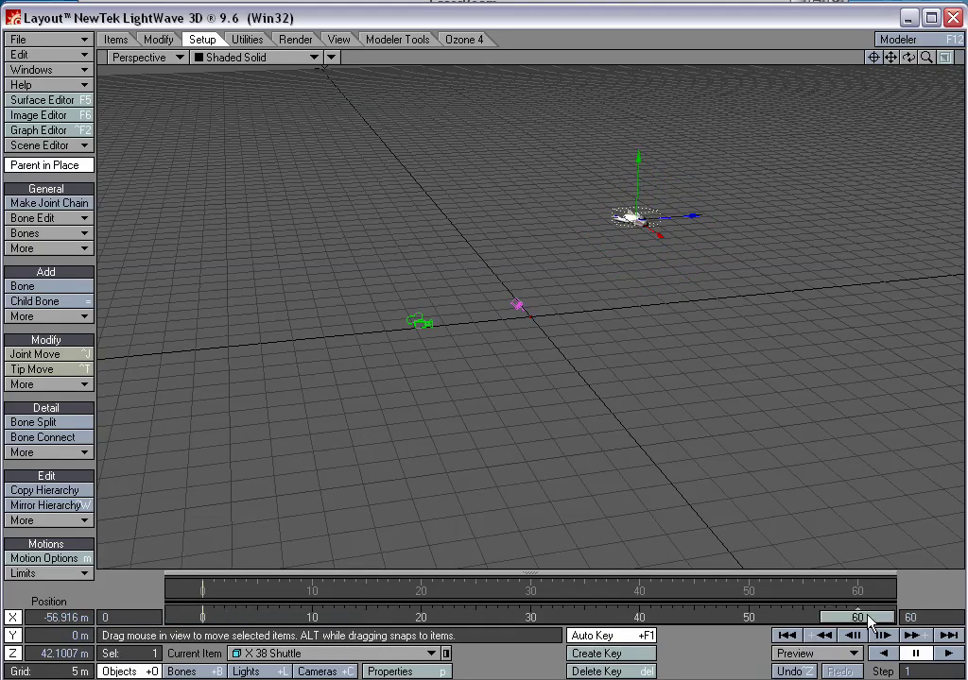
left_click_drag(688, 240, 948, 416)
left_click_drag(902, 334, 903, 330)
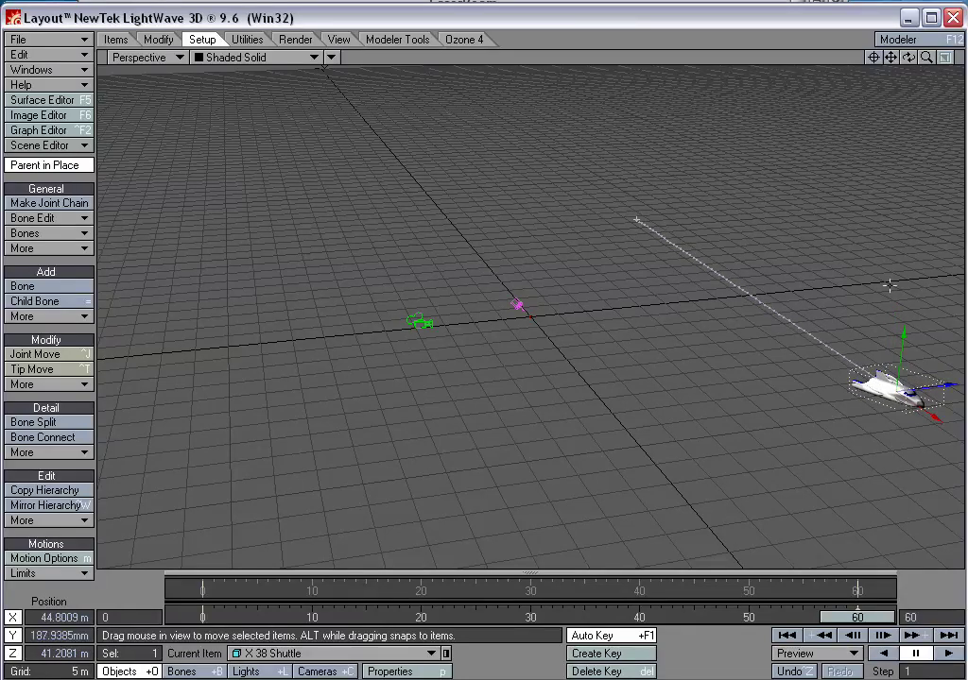
key("y")
left_click_drag(909, 377, 918, 377)
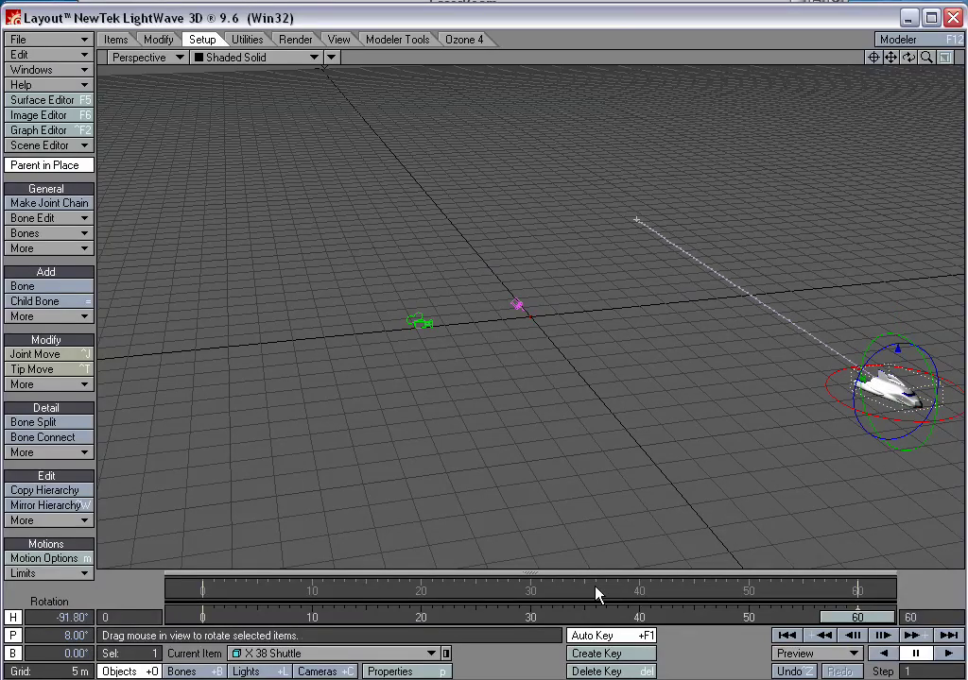
Step: At frame 30, raise the shuttle along Y so its flight path arcs upward midway
left_click_drag(528, 611, 531, 611)
key("t")
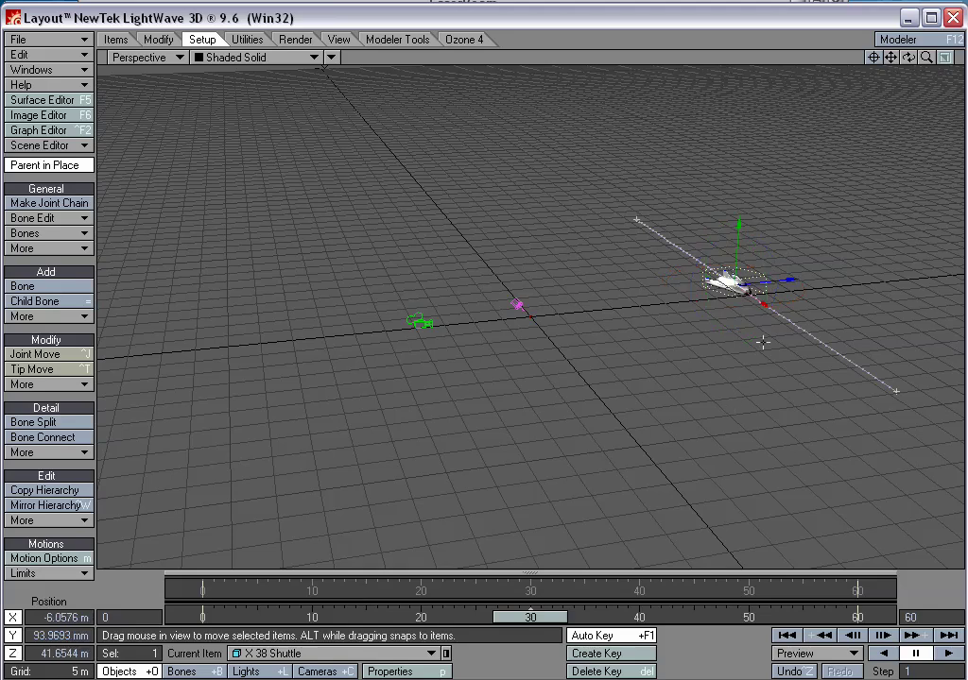
left_click_drag(740, 229, 744, 162)
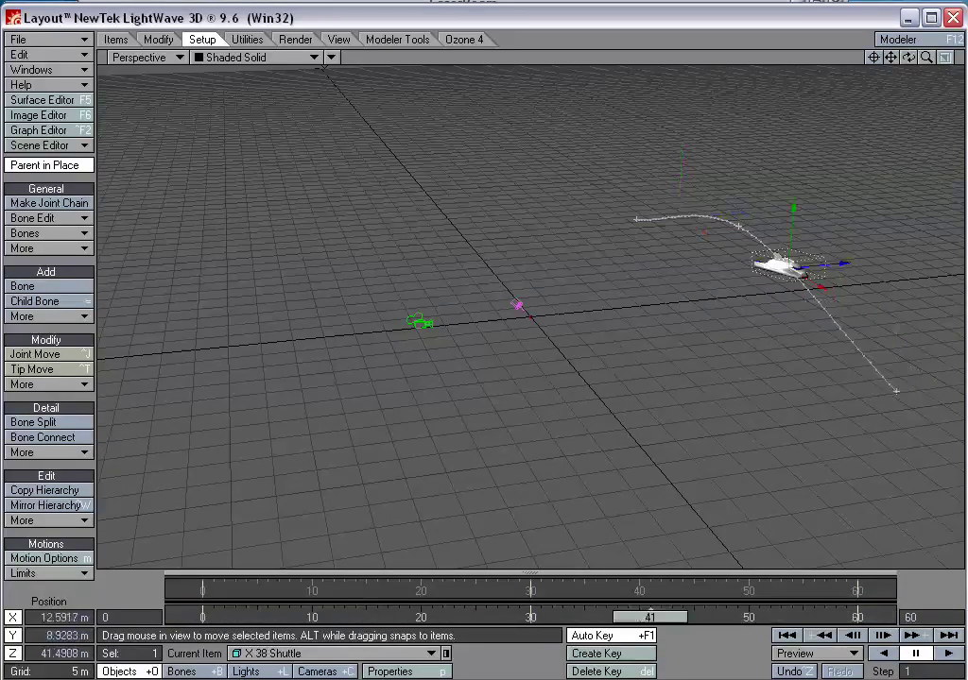
Step: Select the LaserBeam object at frame 0 and frame it closely in the Right (ZY) view
scroll(537, 359, "up", 5)
left_click_drag(663, 351, 808, 260, "alt")
left_click_drag(851, 199, 702, 204, "alt+shift")
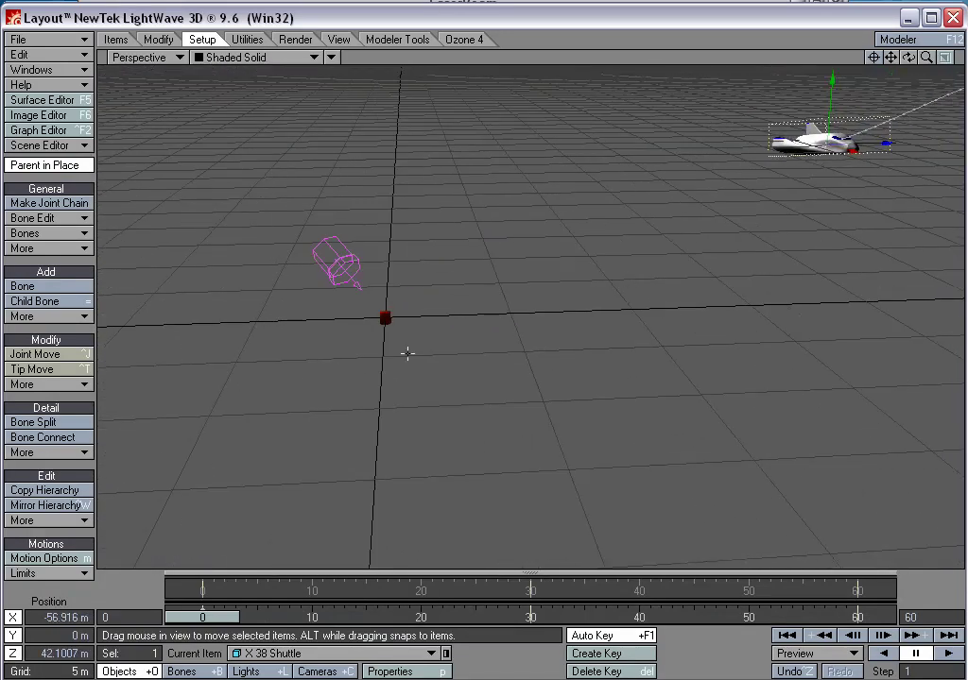
left_click(386, 317)
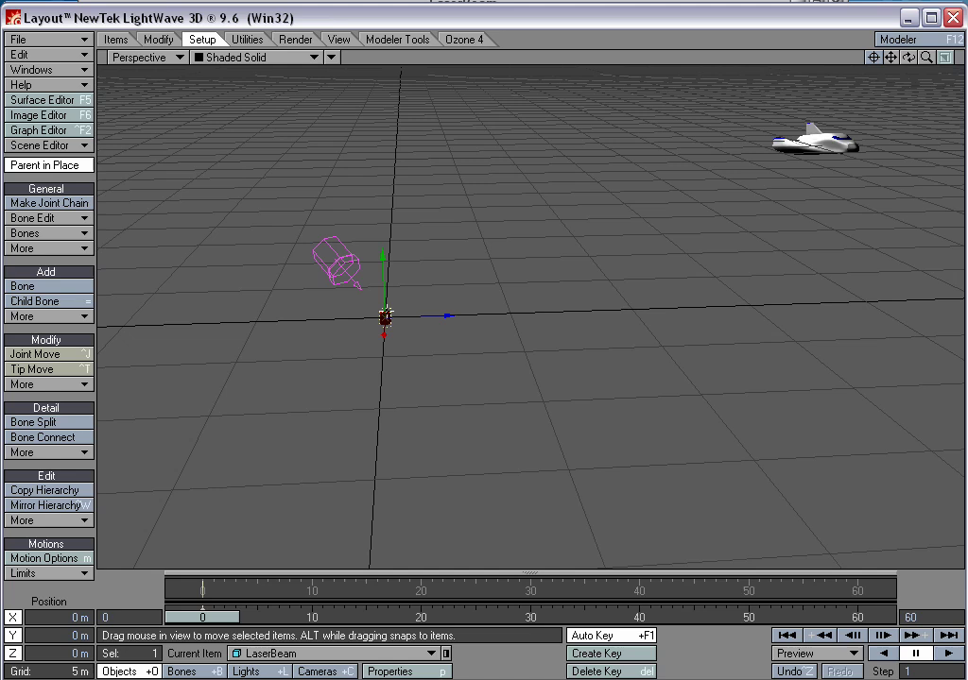
key("3")
mouse_move(398, 303)
left_mouse_down("alt")
mouse_move(528, 365)
mouse_move(408, 302)
left_mouse_up("alt")
key("[")
key("period")
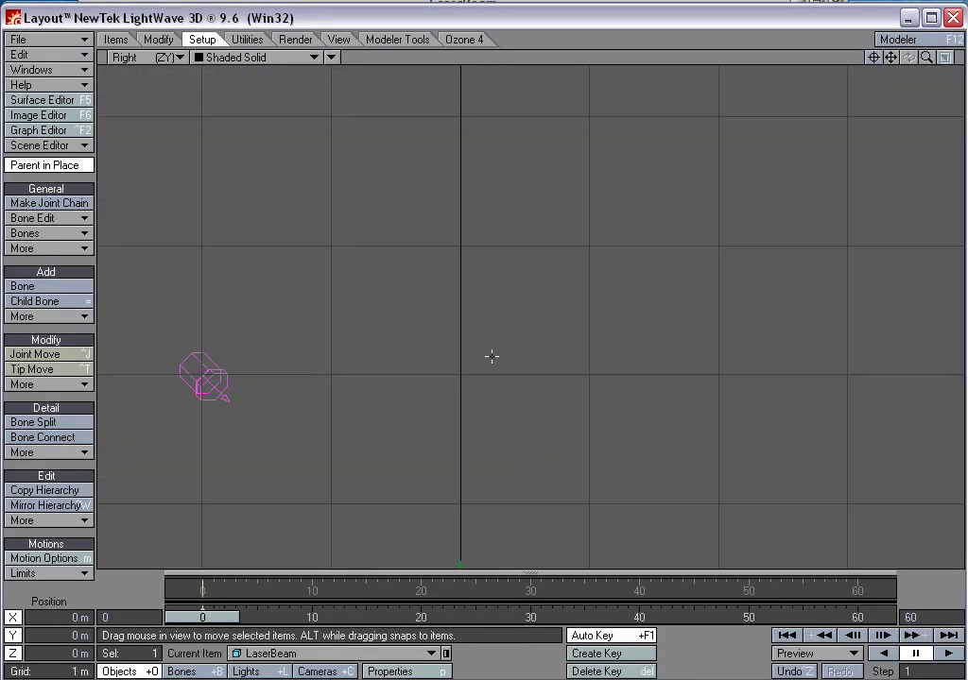
left_click_drag(492, 356, 505, 159, "alt")
left_click_drag(504, 519, 537, 506, "ctrl+alt")
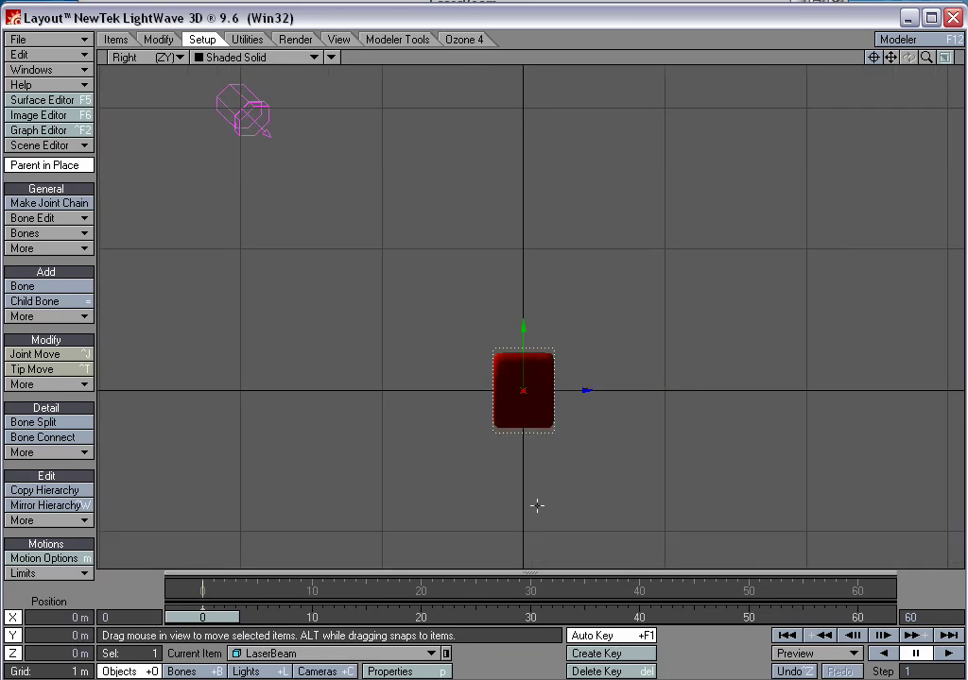
Step: Add a bone to LaserBeam with the default name, place it at the top of the -Z end, and rotate it to point straight up
left_click(36, 285)
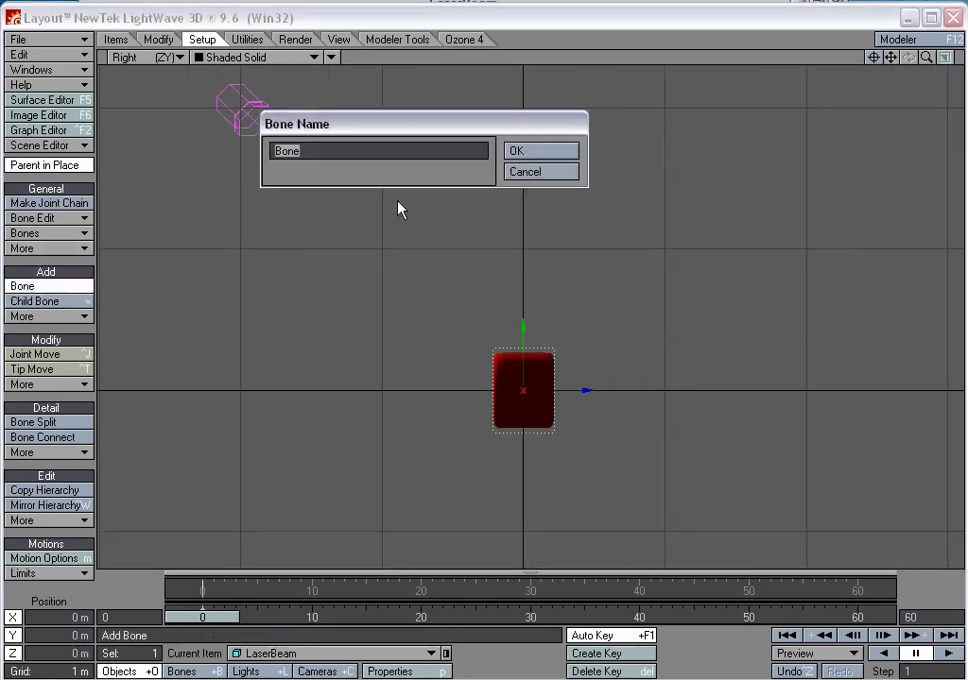
left_click(518, 152)
left_click_drag(630, 399, 613, 362)
key("y")
left_click_drag(531, 305, 461, 313)
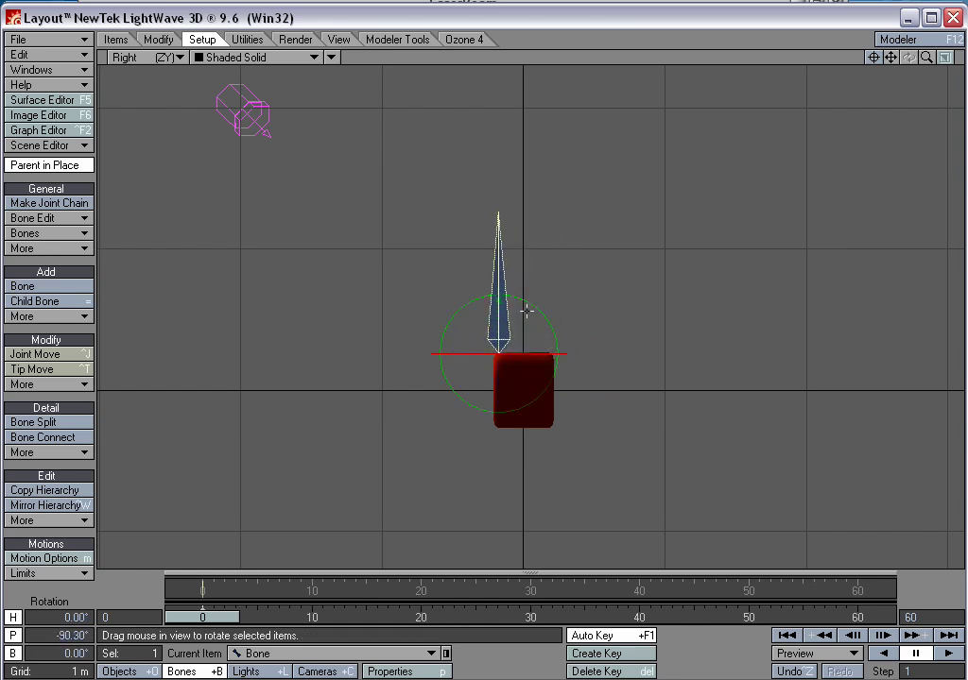
Step: Shorten the upright bone's rest length to about 0.25 m
key("h")
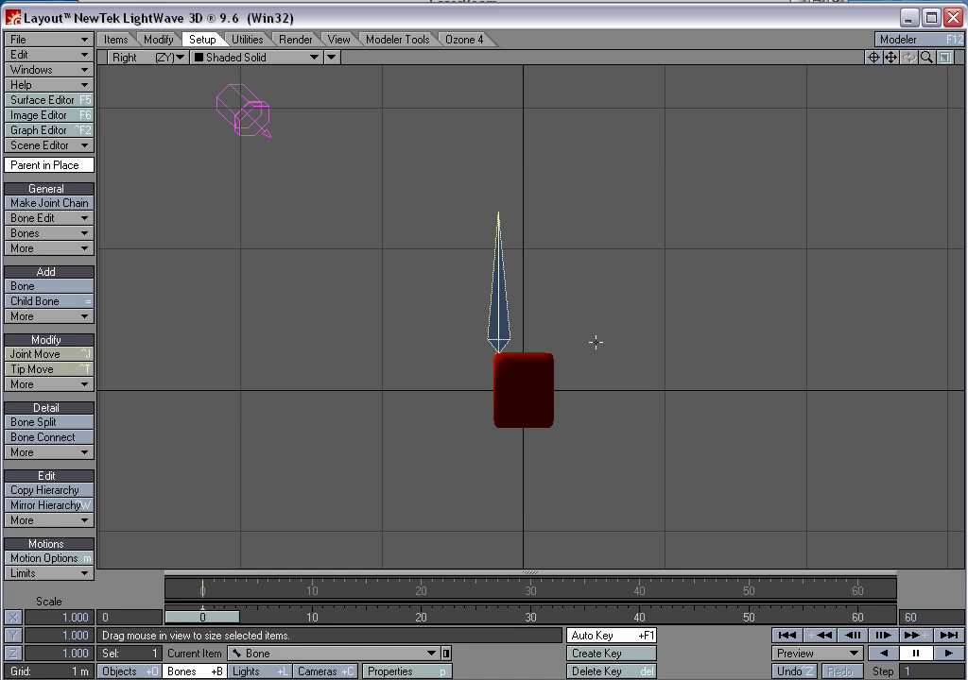
key("k")
left_click_drag(595, 342, 492, 342)
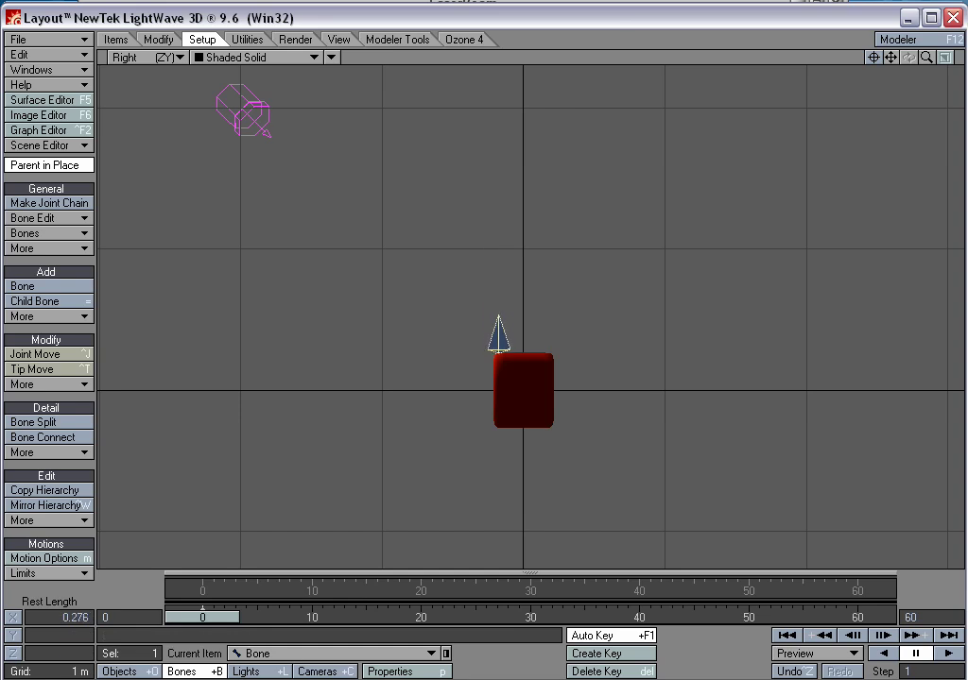
key("t")
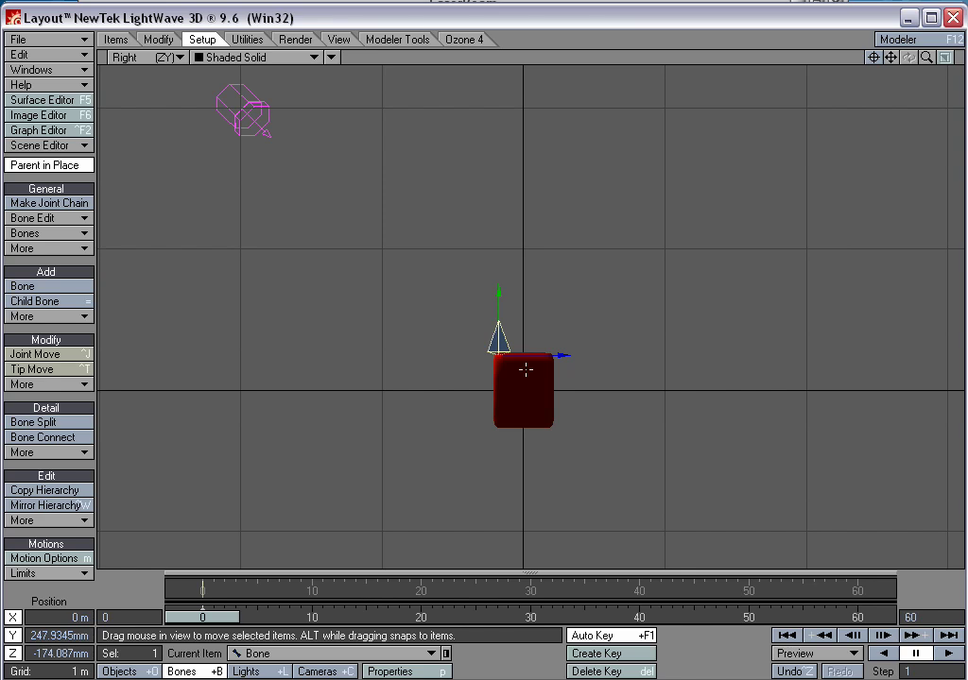
Step: Add a child bone to the upright bone, placing it at the center of the laser's -Z end and pointing toward +Z
key("=")
key("Return")
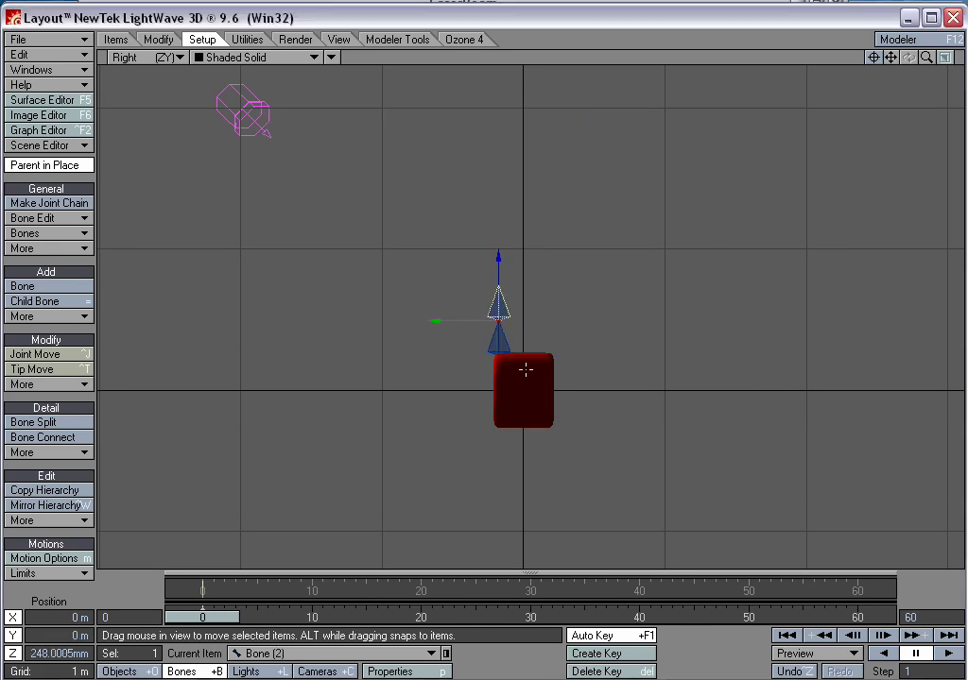
left_click_drag(617, 281, 580, 433)
key("y")
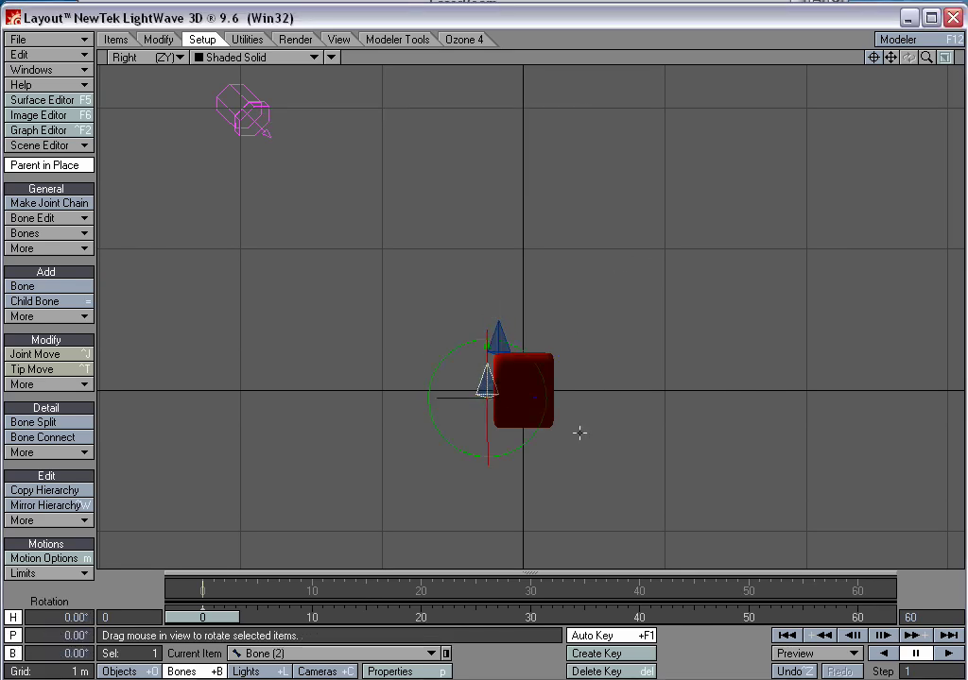
left_click_drag(528, 364, 528, 536)
key("t")
left_click_drag(488, 397, 491, 392)
Step: Add a second child bone to the upright bone, placing it at the laser's +Z end pointing outward, and inspect the bones in perspective
left_click(499, 336)
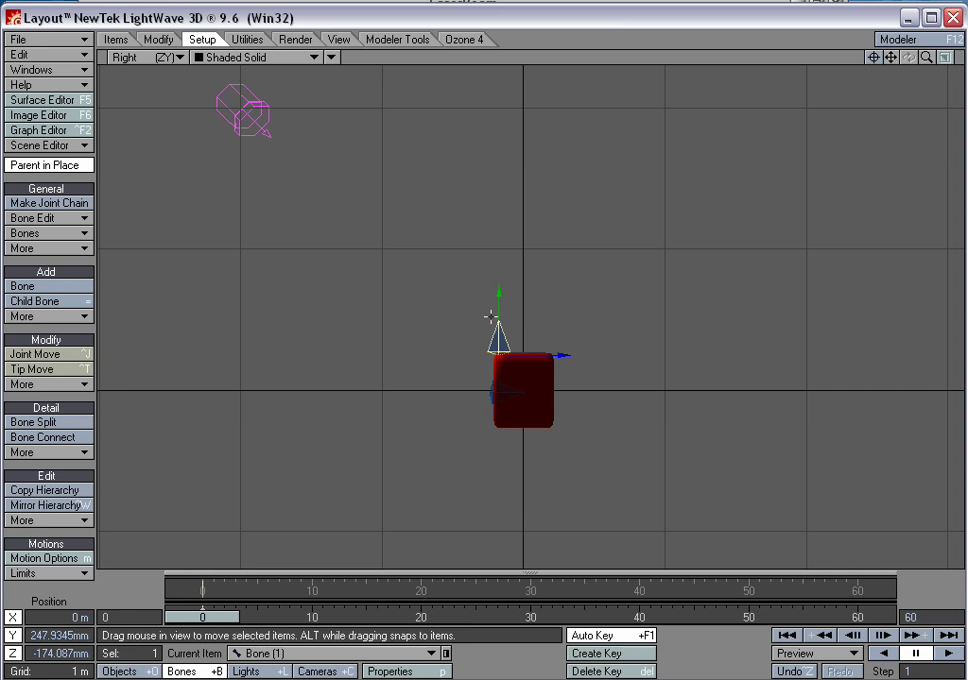
key("=")
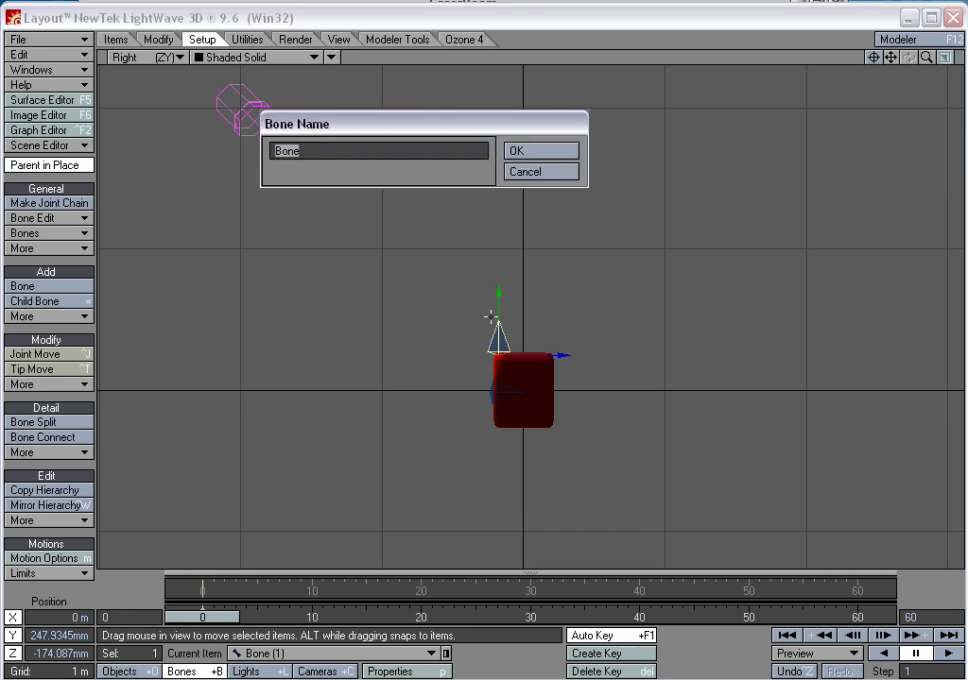
key("Return")
left_click_drag(492, 318, 617, 353)
key("y")
key("t")
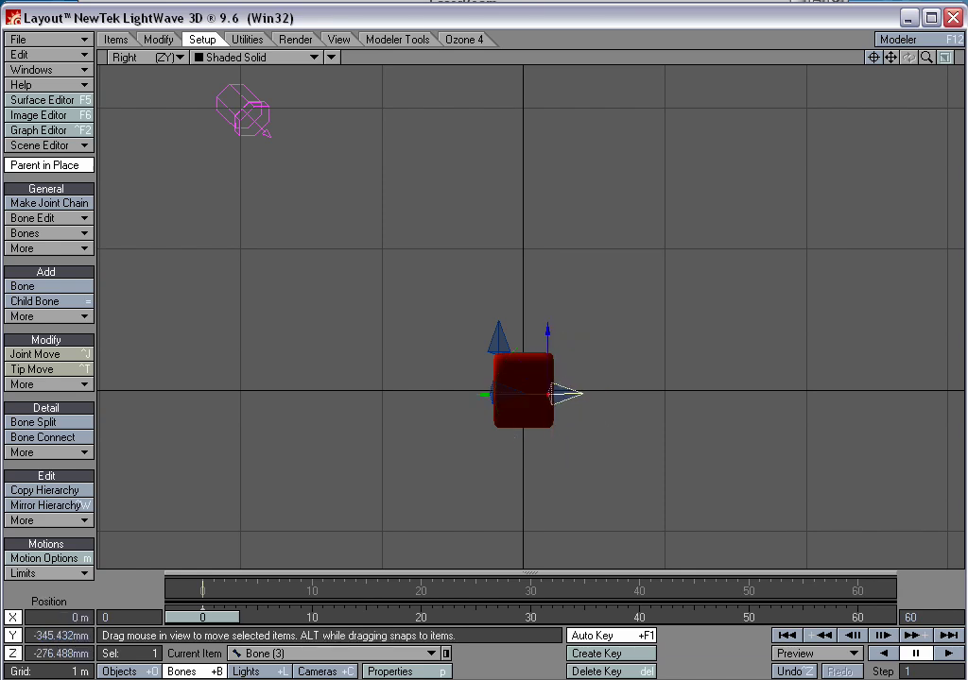
key("4")
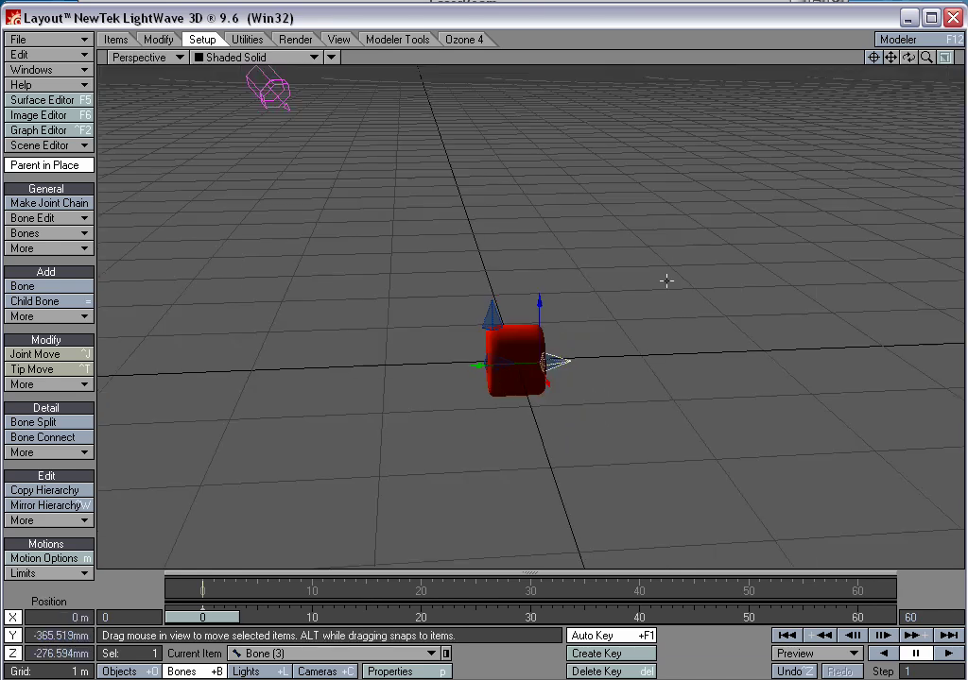
left_click_drag(615, 317, 529, 364, "alt")
left_click_drag(406, 364, 562, 344, "ctrl+alt")
left_click_drag(491, 356, 526, 391, "alt")
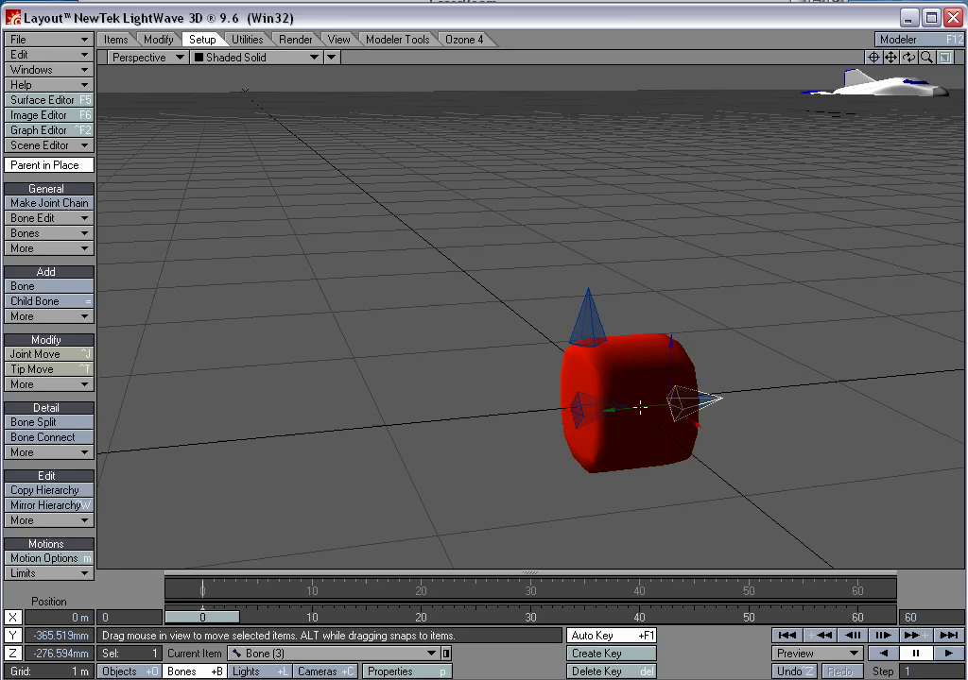
left_click_drag(640, 407, 630, 347, "alt")
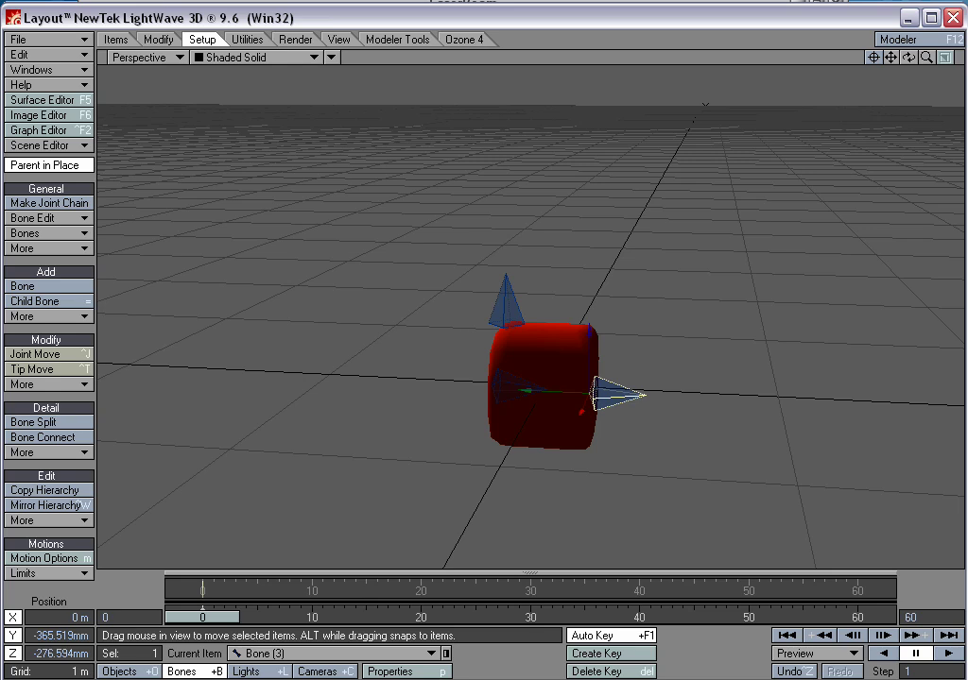
Step: Switch to Modeler and display the laser box in Wireframe in the Right view
key("F12")
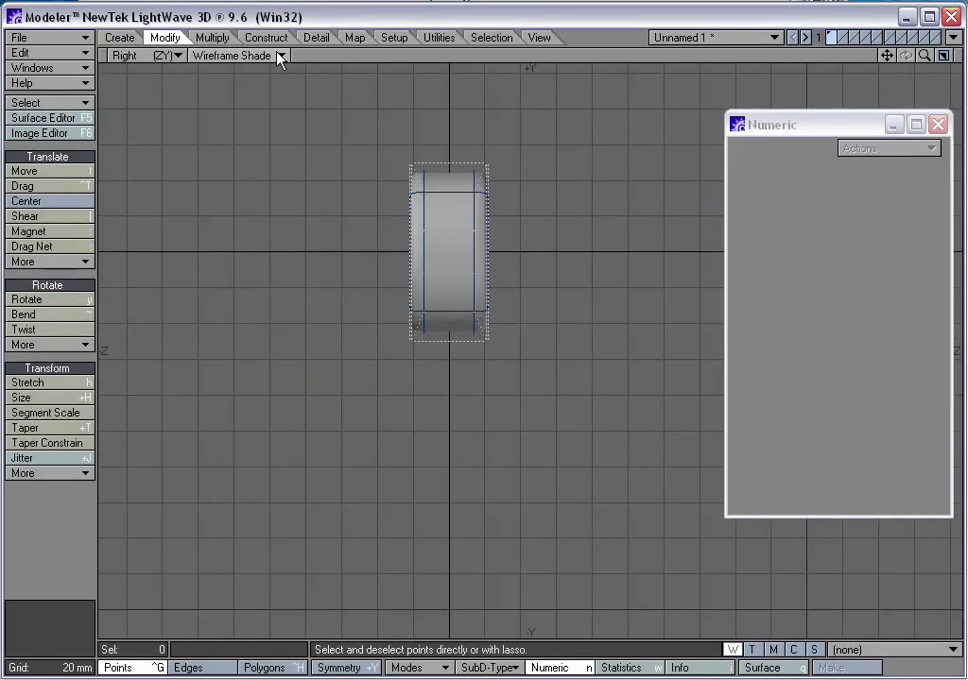
left_click(279, 57)
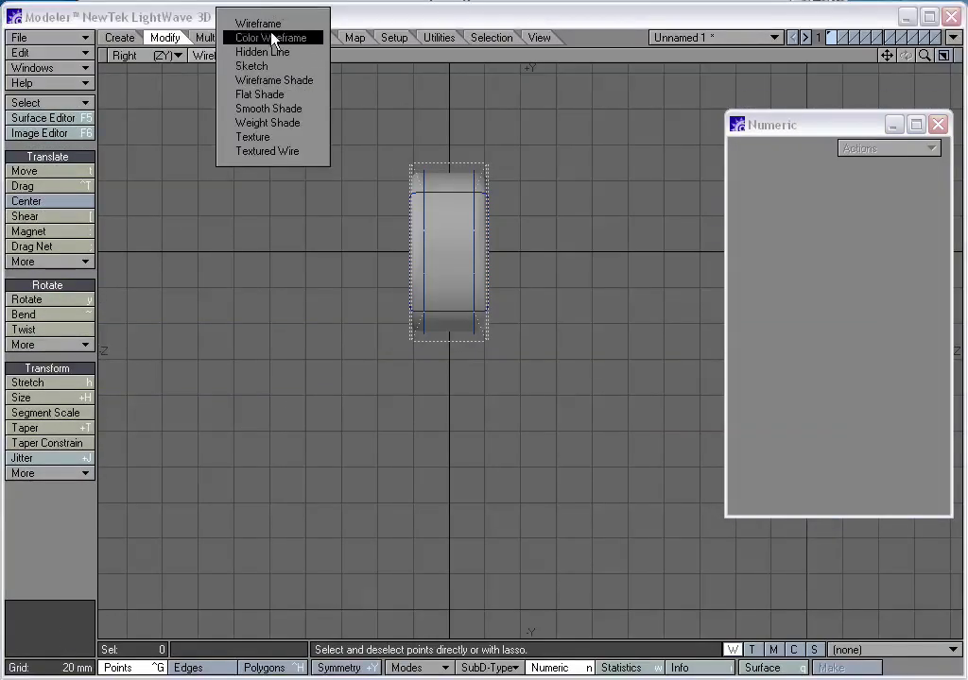
left_click(258, 23)
Step: Select the points at the box's +Z end and create a weight map named Tip for them
mouse_move(507, 196)
right_mouse_down()
mouse_move(479, 198)
mouse_move(520, 489)
mouse_move(480, 281)
right_mouse_up()
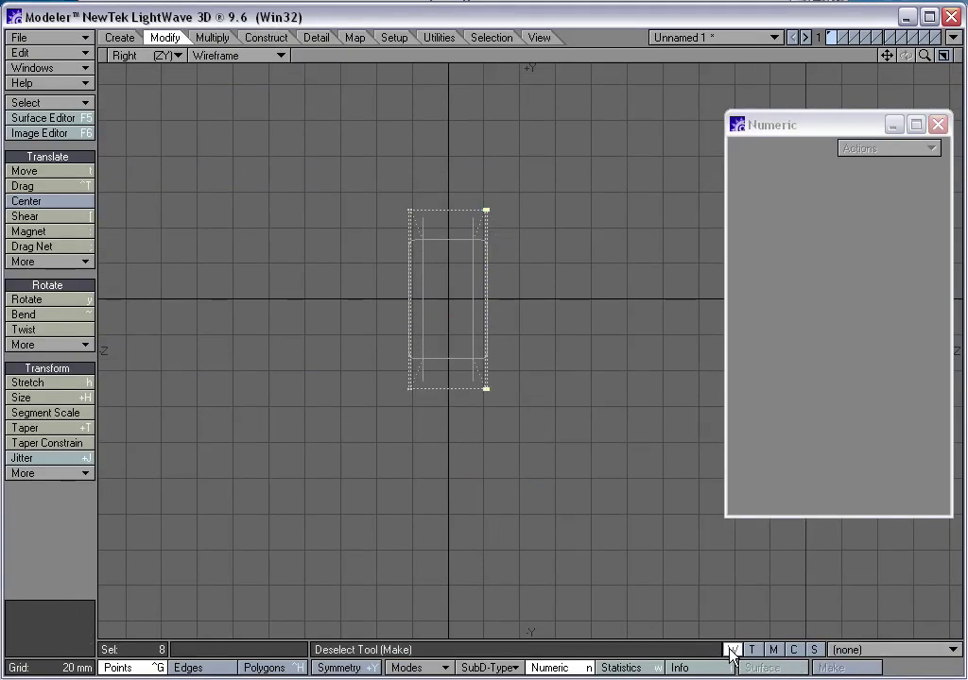
left_click(879, 651)
left_click(855, 674)
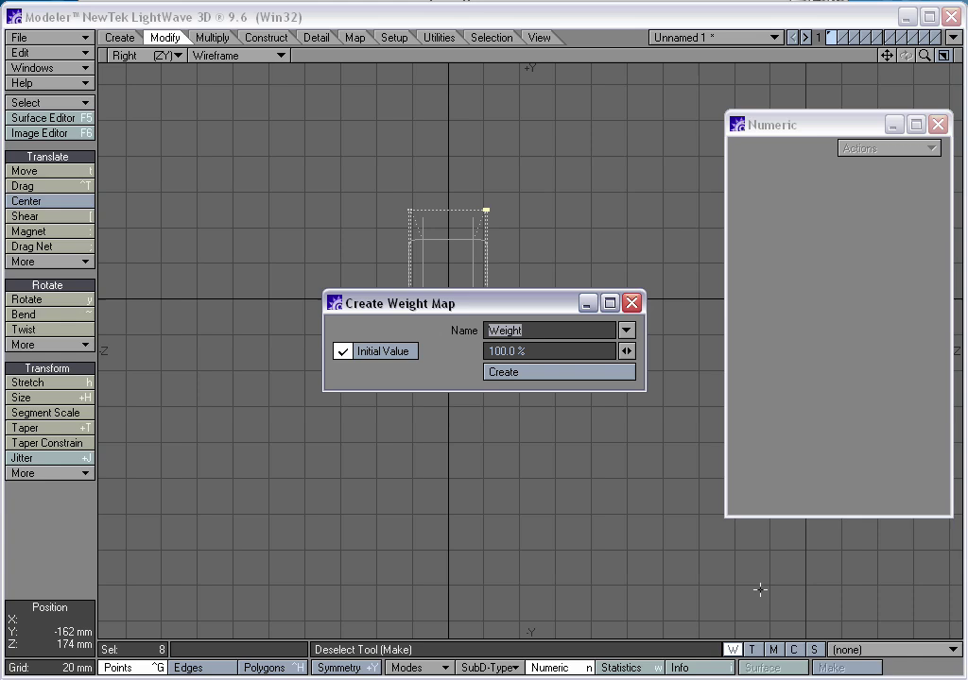
type("Tip")
key("Return")
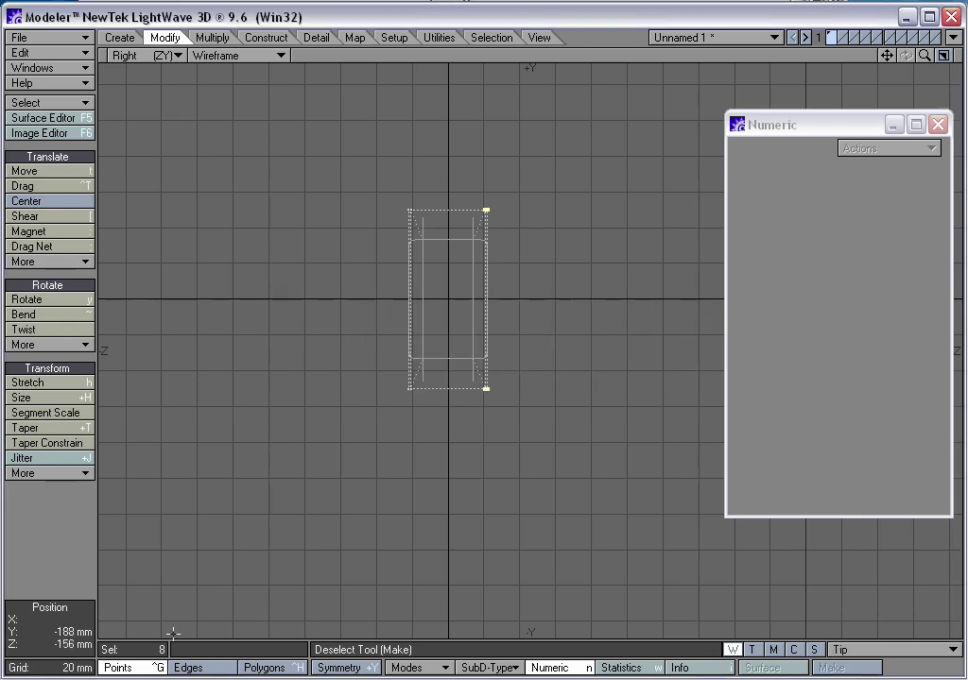
Step: Select the points at the box's -Z end and create a weight map named Base for them
left_click(30, 550)
mouse_move(423, 202)
right_mouse_down()
mouse_move(380, 376)
mouse_move(452, 394)
right_mouse_up()
left_click(879, 650)
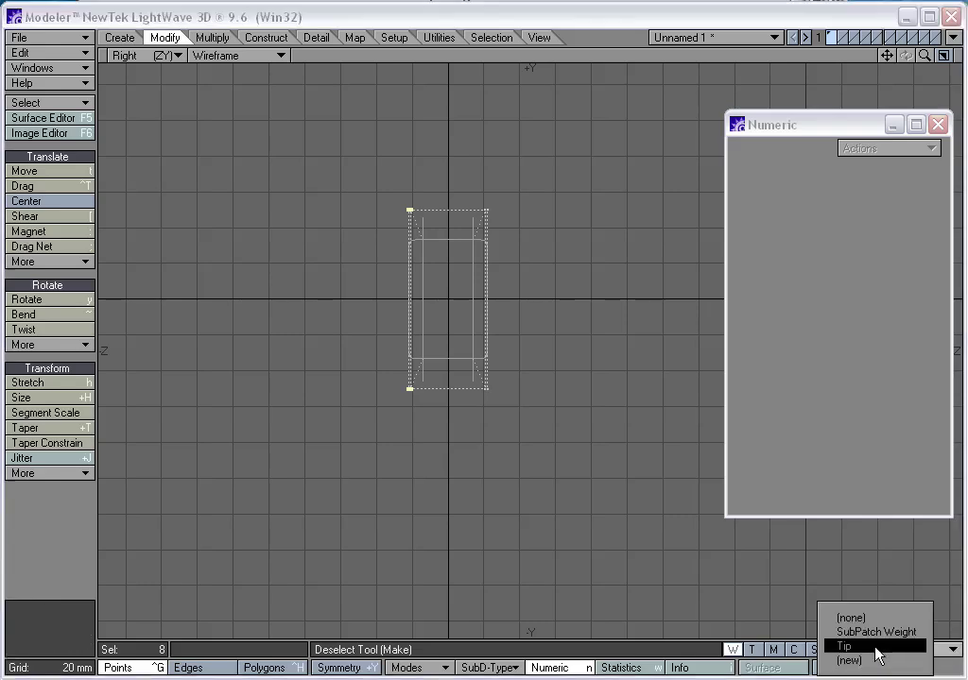
left_click(867, 661)
type("Base")
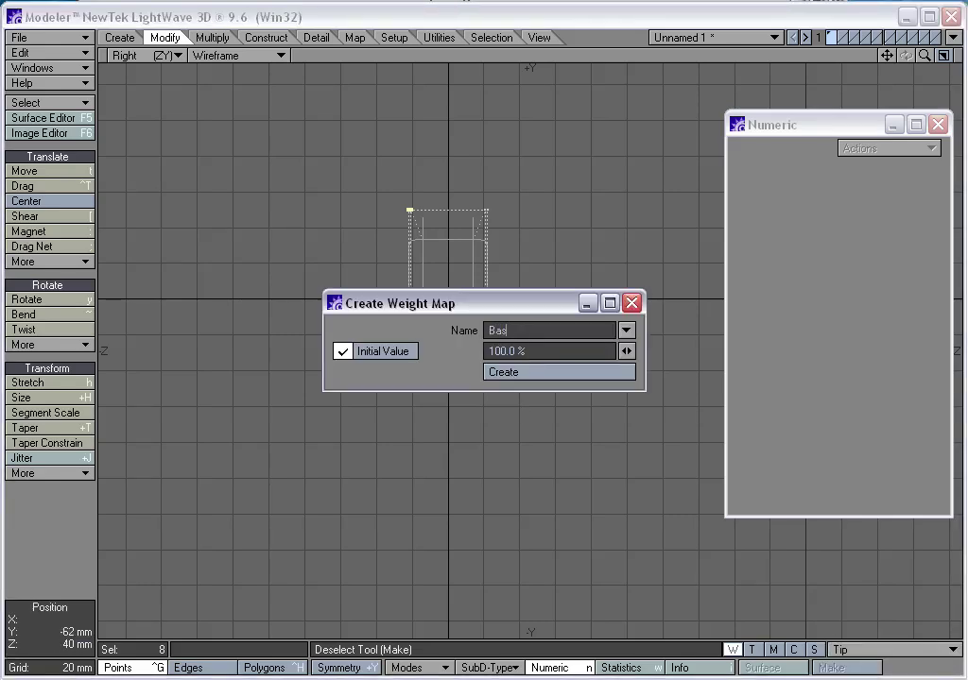
key("Return")
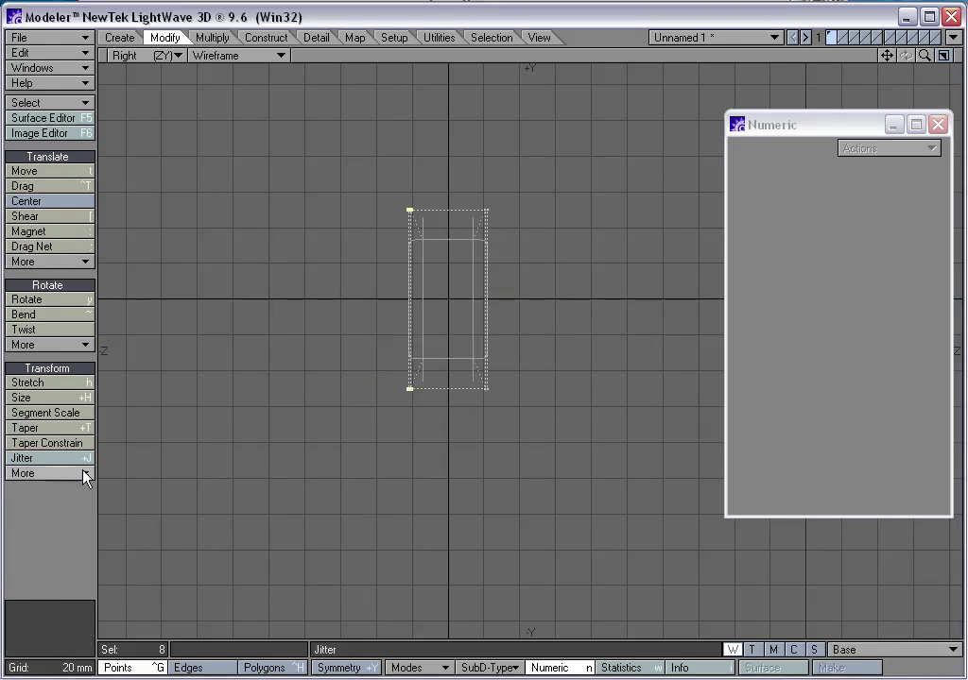
left_click(66, 521)
Step: Switch to Layout and deactivate the upright parent bone of the laser beam
key("F12")
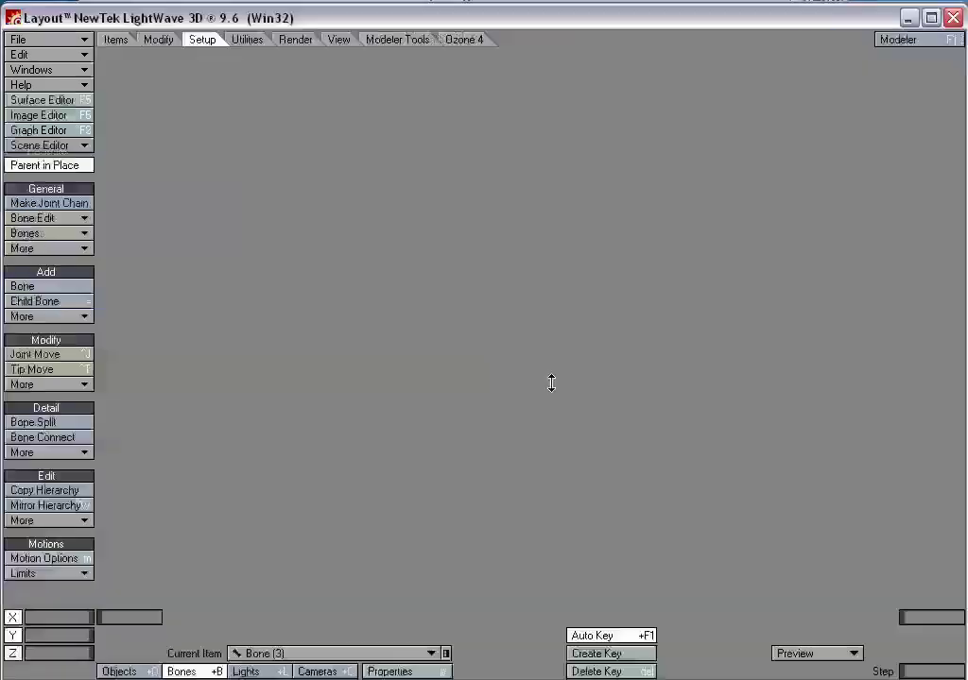
left_click(502, 284)
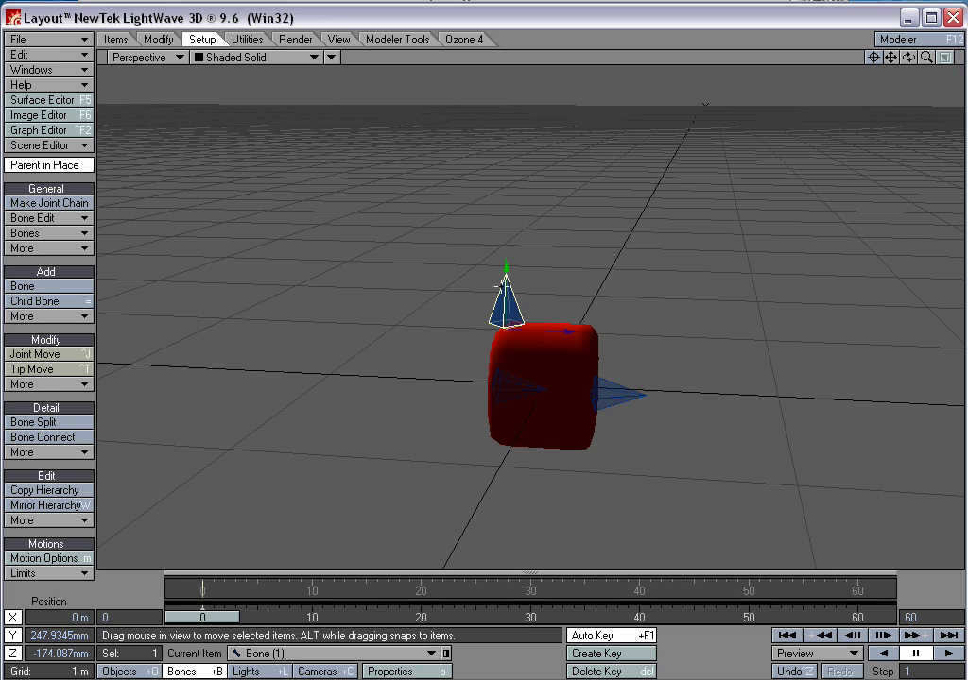
left_click(630, 387)
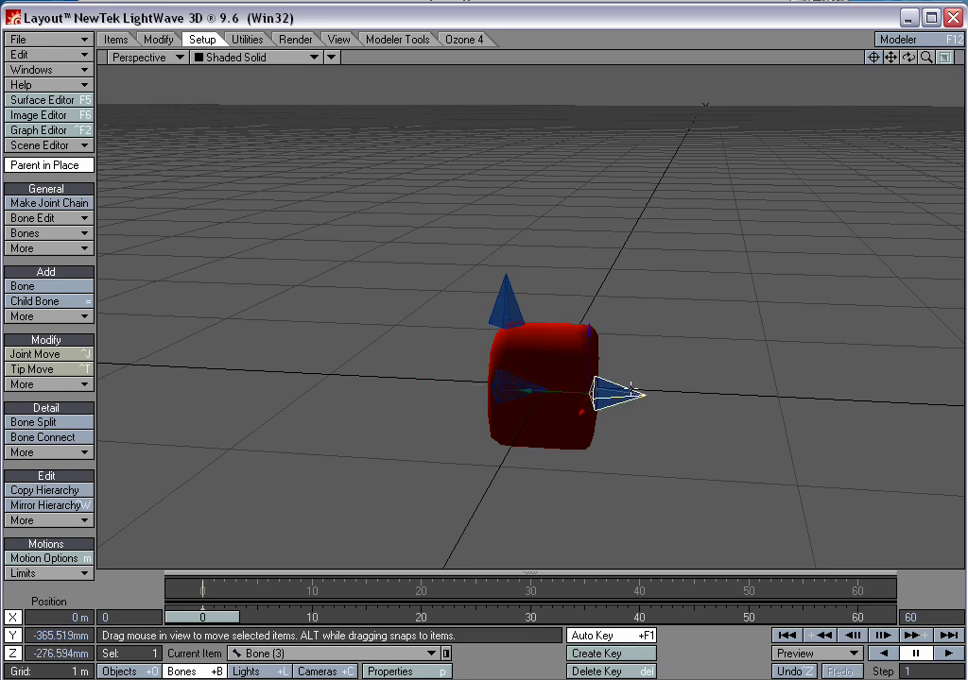
left_click_drag(667, 354, 311, 317, "alt")
left_click(239, 289)
left_click_drag(240, 289, 448, 334, "alt")
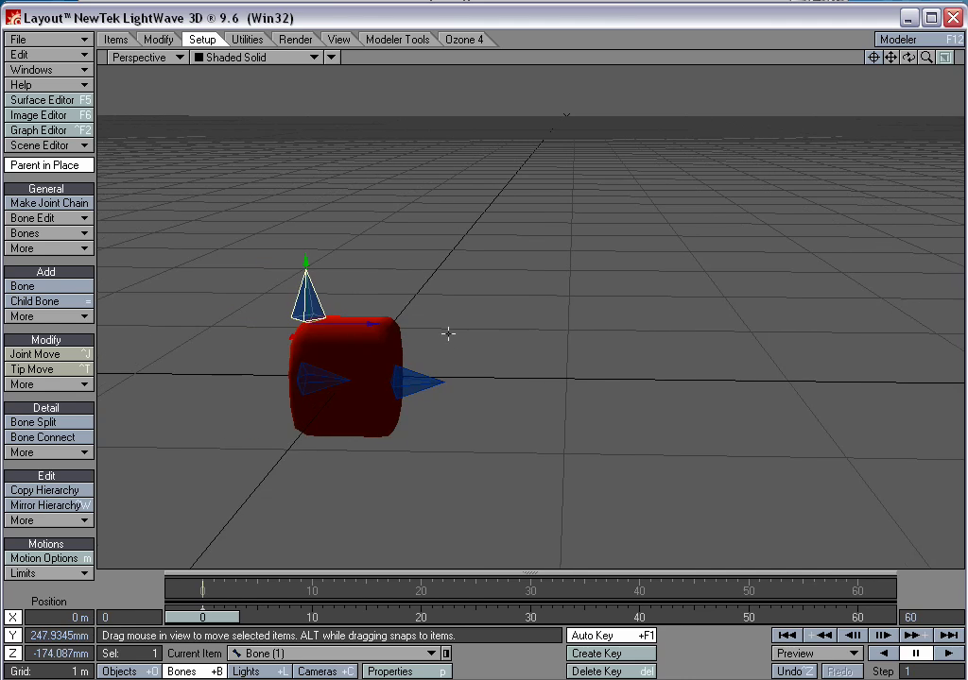
key("p")
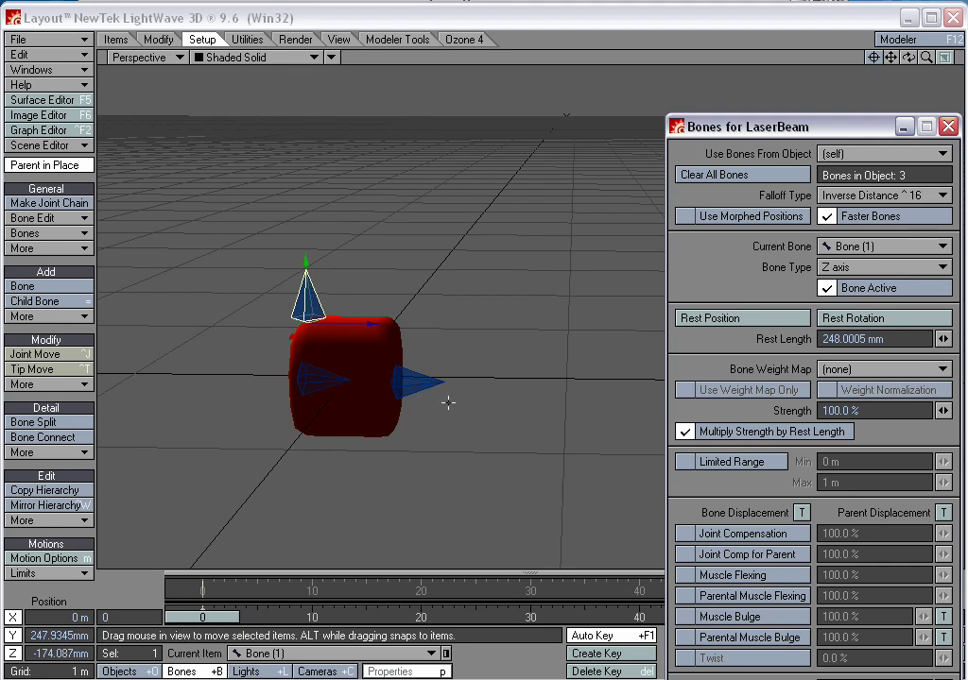
left_click(829, 289)
Step: Assign the Base weight map to the -Z end bone and the Tip weight map to the +Z end bone
left_click(298, 381)
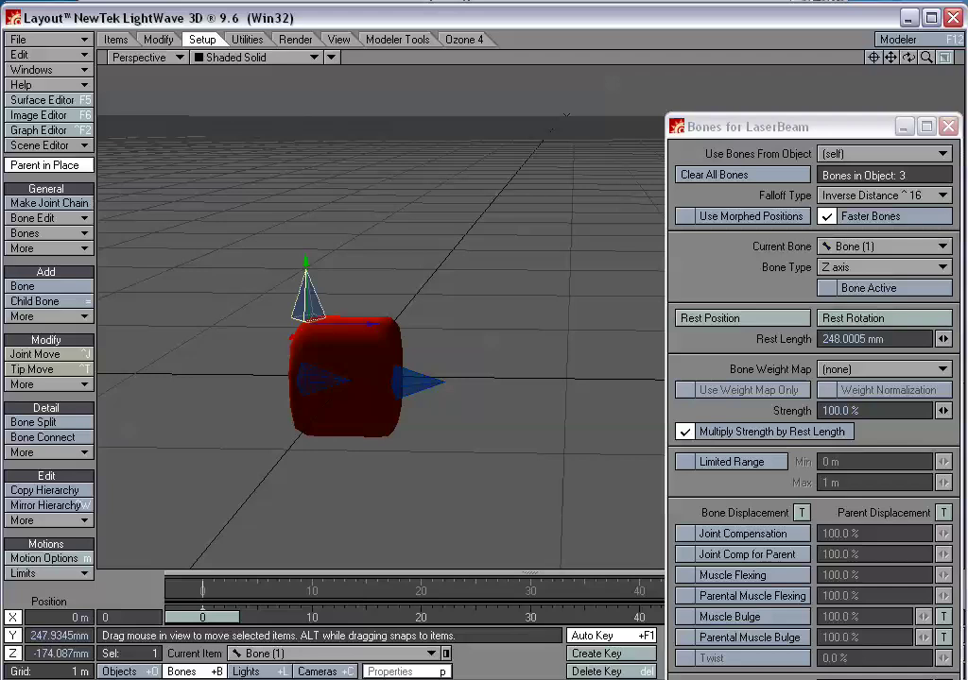
left_click(303, 373)
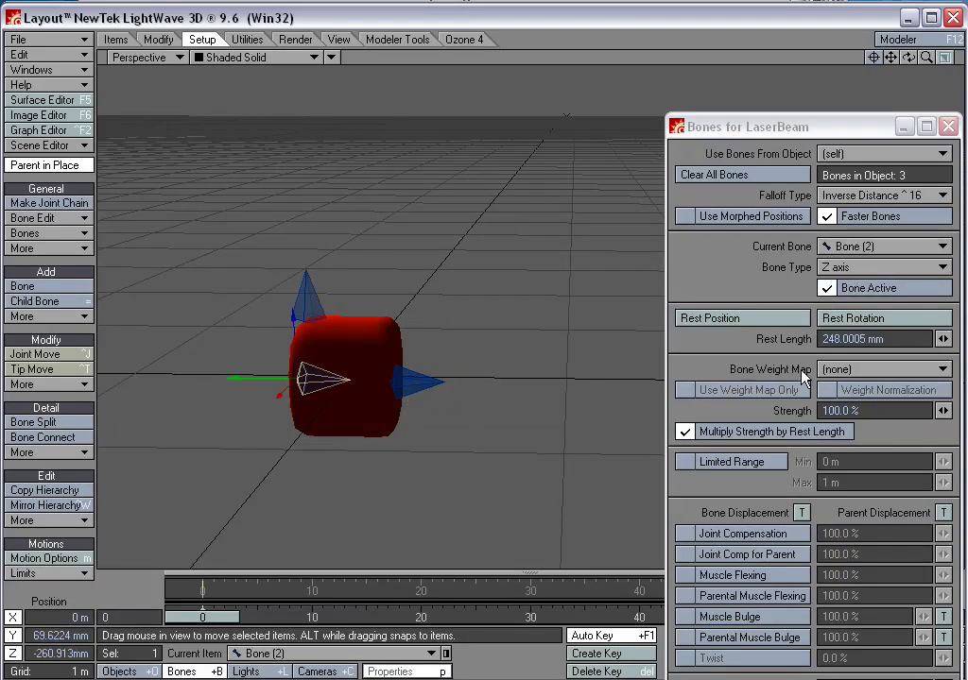
left_click(833, 369)
left_click(854, 381)
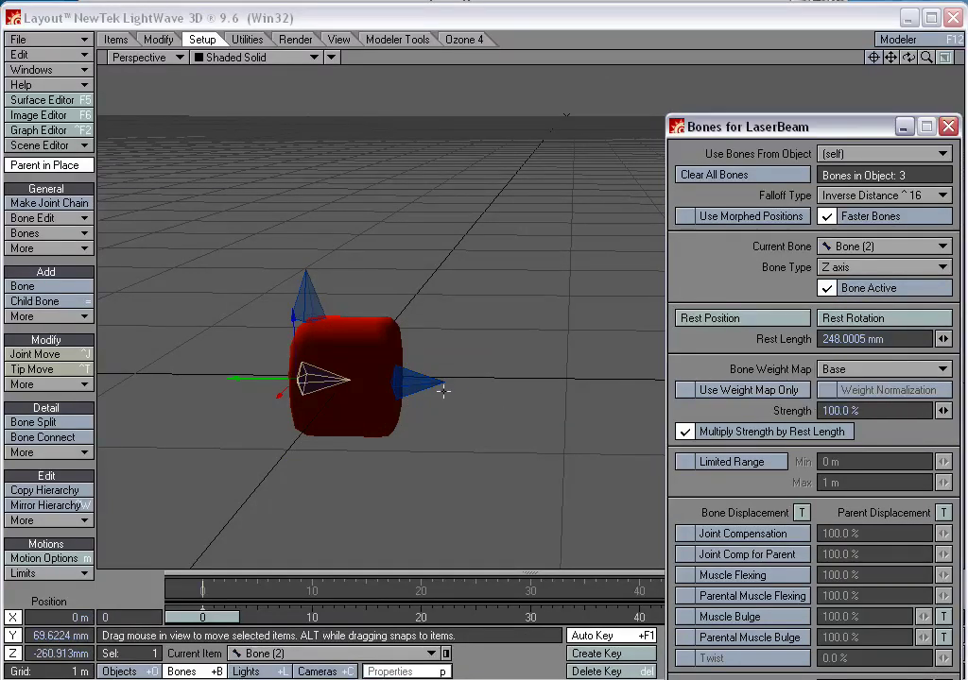
left_click(438, 383)
left_click(879, 375)
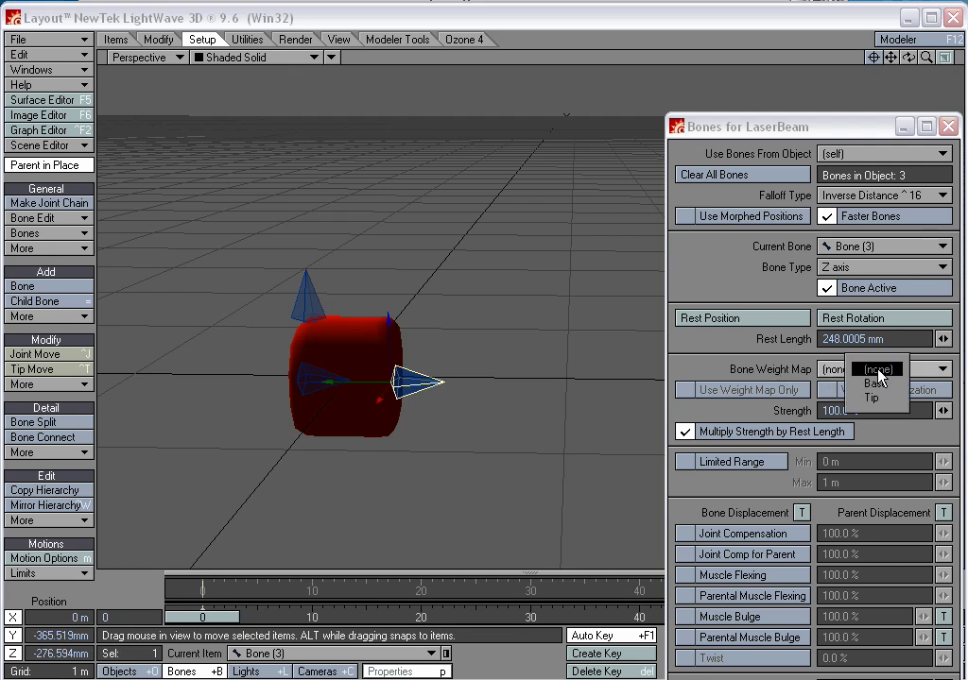
left_click(871, 398)
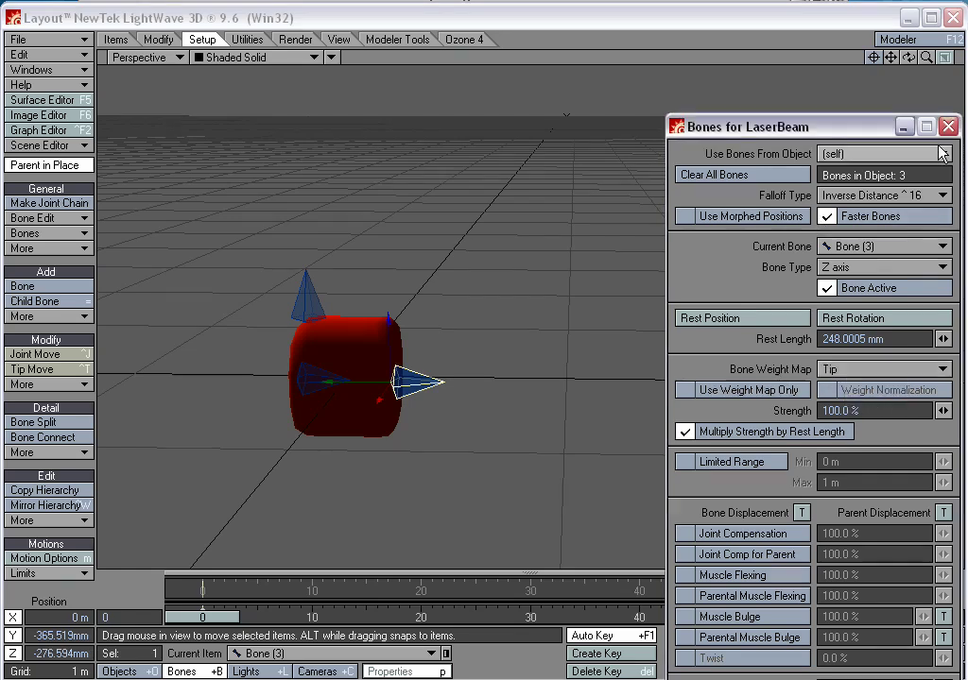
Step: Test stretching the laser by moving the +Z end bone along the beam and sideways, and undo the moves
key("p")
left_click_drag(326, 382, 580, 383)
left_click_drag(401, 354, 350, 355, "ctrl+alt")
left_click(403, 354)
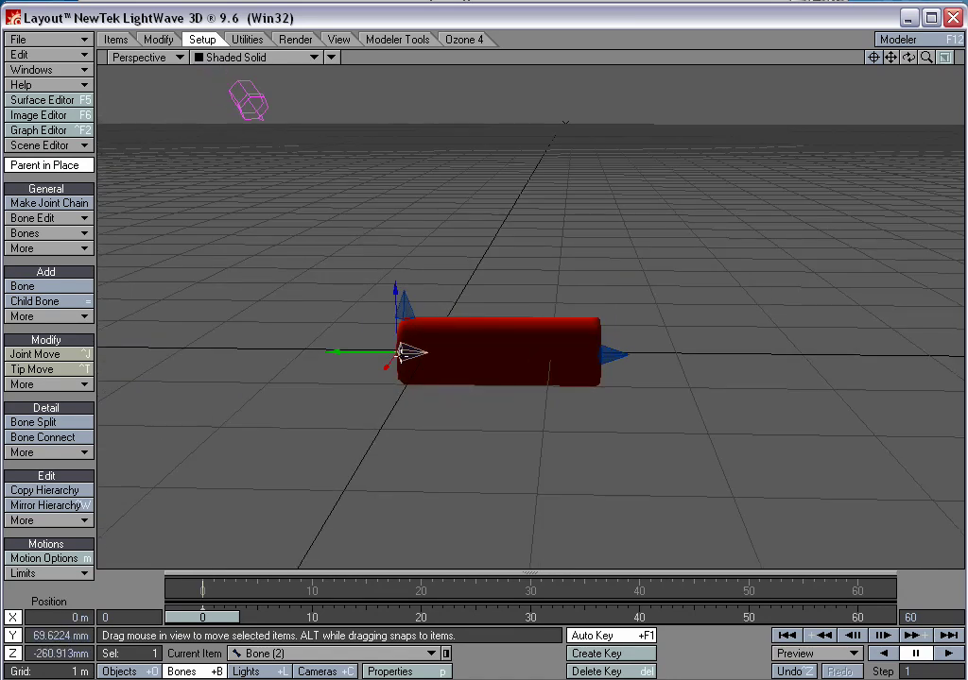
left_click(610, 354)
right_click_drag(565, 361, 479, 323)
left_click_drag(742, 290, 742, 317)
left_click_drag(682, 367, 425, 357)
key("ctrl+z")
key("ctrl+z")
key("ctrl+z")
left_click_drag(502, 368, 595, 373, "alt")
left_click_drag(595, 373, 652, 373, "ctrl+alt")
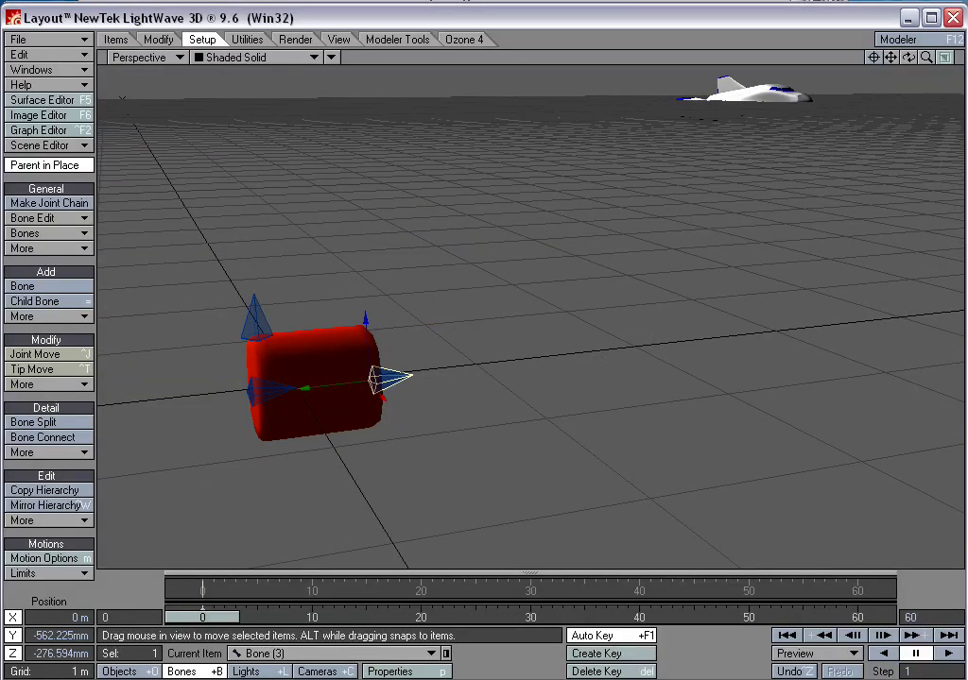
Step: Try stretching the upright parent bone to an X scale of about 2.04, and undo it
left_click(250, 322)
left_click_drag(249, 322, 325, 436, "alt")
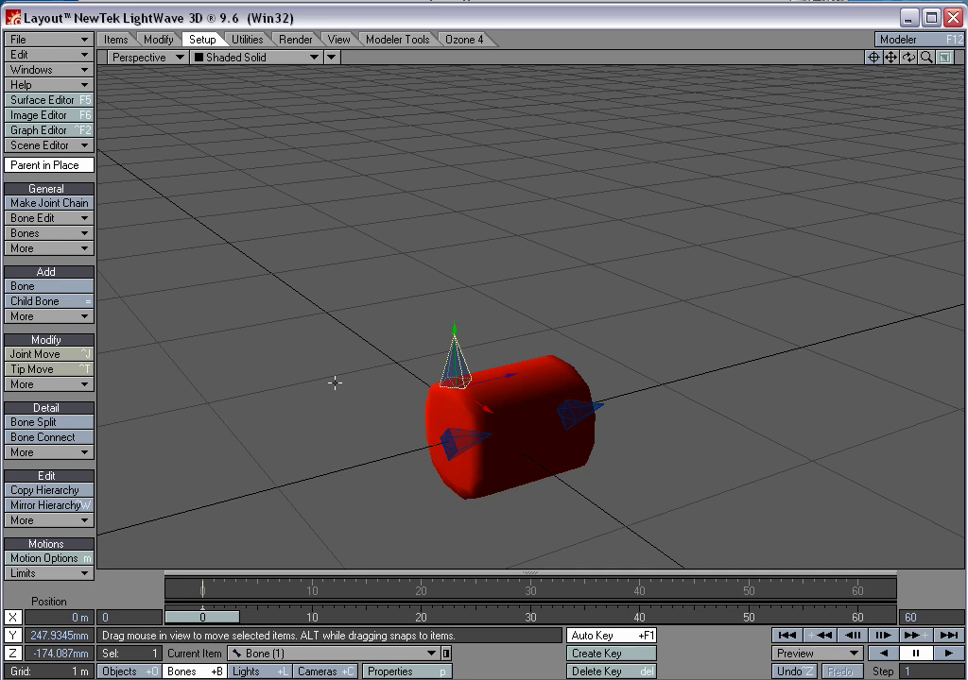
key("h")
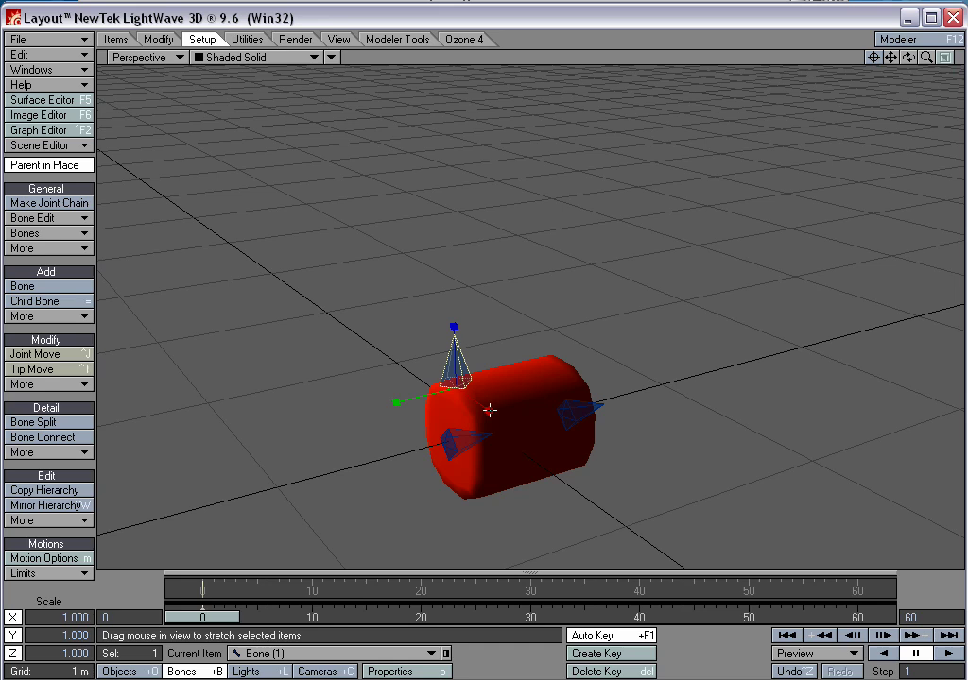
mouse_move(489, 410)
left_mouse_down()
mouse_move(548, 411)
mouse_move(483, 403)
left_mouse_up()
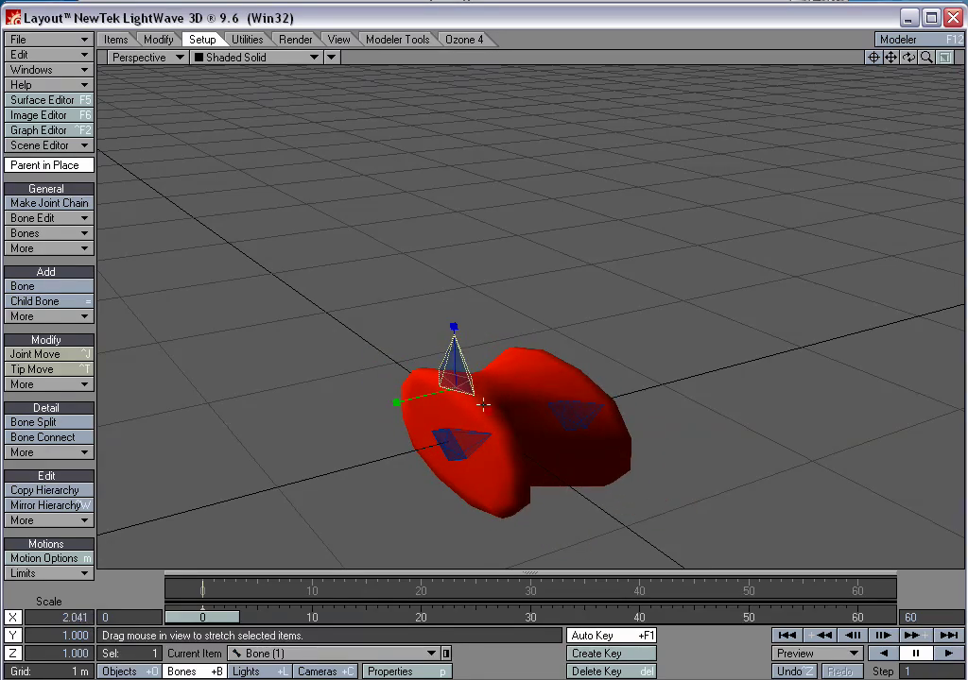
key("ctrl+z")
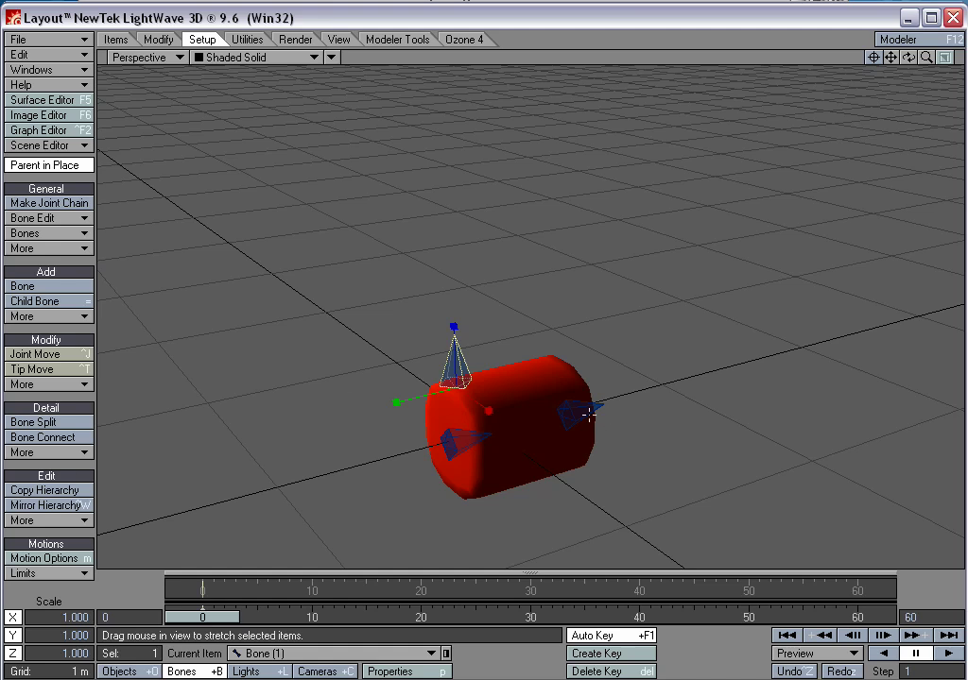
Step: Taper the laser by shrinking the +Z end bone and scaling the -Z end bone to about 1.66 in X and 1.12 in Y
left_click(588, 414)
left_click_drag(603, 441, 539, 441)
left_click_drag(552, 353, 481, 426)
left_click(449, 442)
left_click_drag(476, 469, 512, 504)
mouse_move(444, 386)
left_mouse_down()
mouse_move(455, 368)
mouse_move(451, 376)
left_mouse_up()
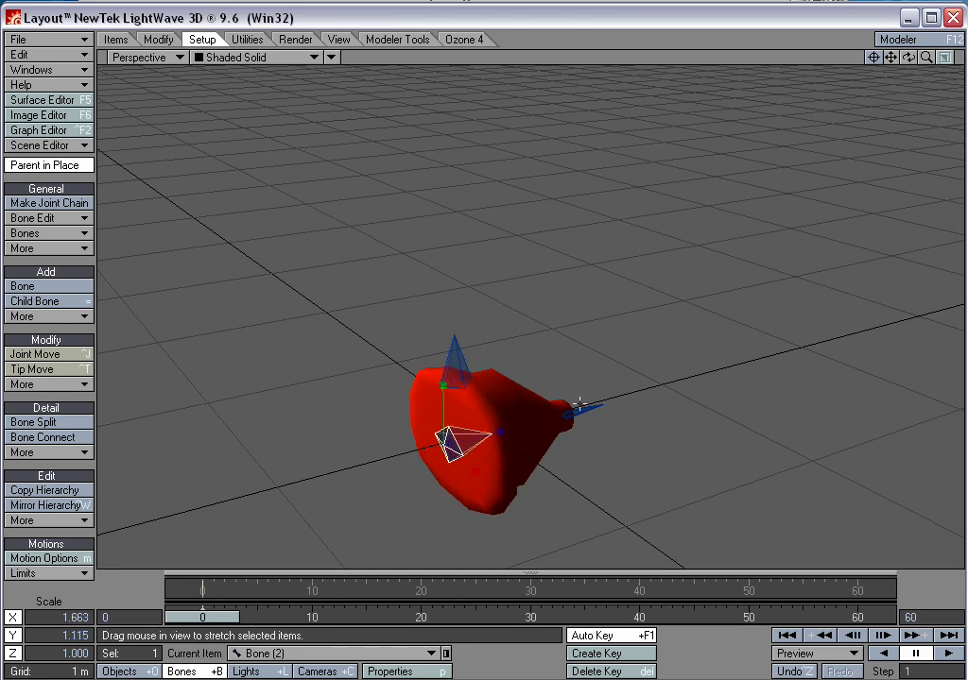
Step: Extend and retract the tapered laser by moving the +Z end bone, leaving it at Y about -747 mm
left_click(580, 407)
key("t")
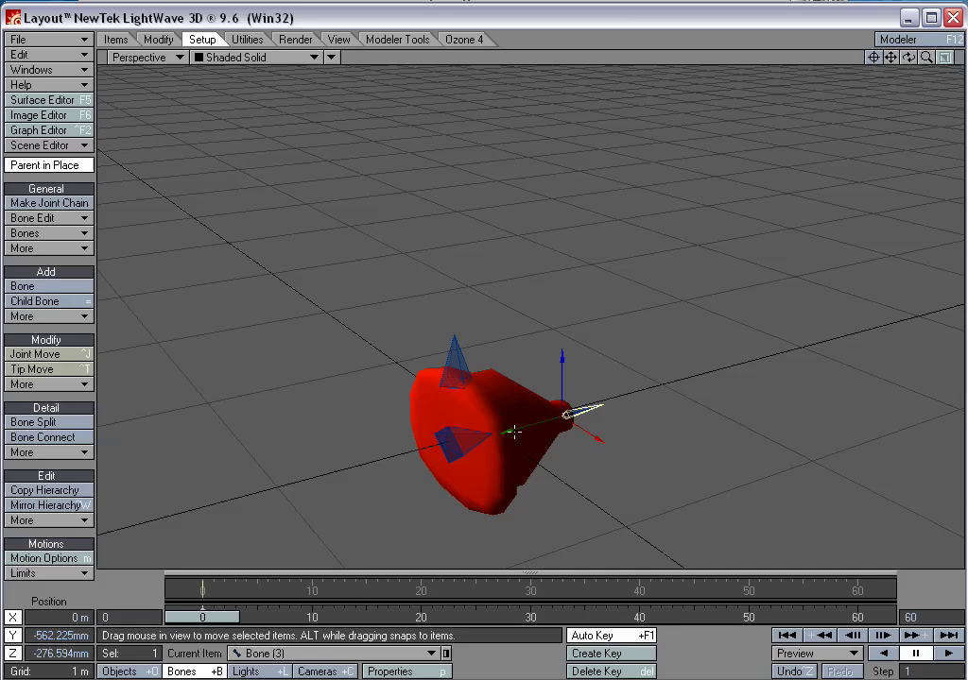
right_click_drag(511, 433, 494, 457)
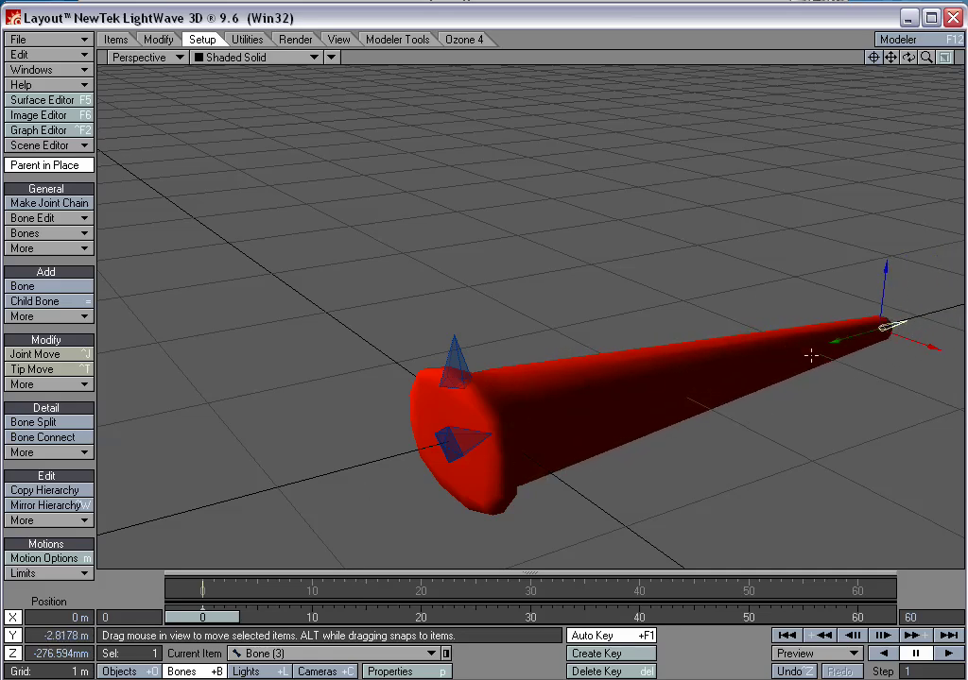
right_click_drag(810, 355, 811, 331)
left_click_drag(811, 332, 481, 323, "ctrl+alt")
mouse_move(386, 364)
left_mouse_down()
mouse_move(615, 356)
mouse_move(384, 357)
left_mouse_up()
left_click_drag(562, 328, 542, 378, "ctrl+alt")
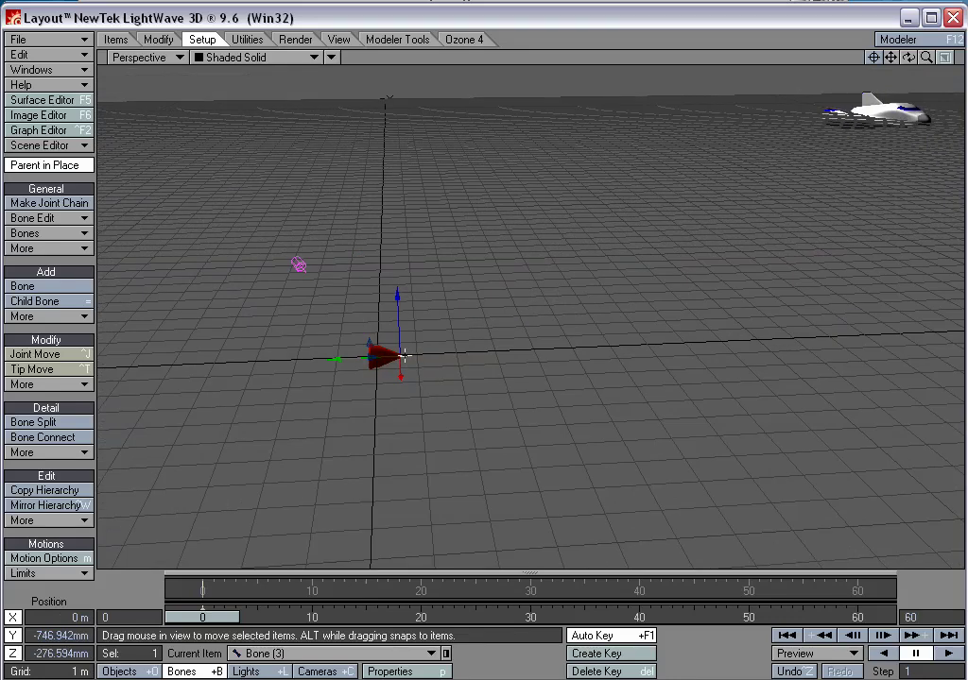
Step: Add a SimplePointConstraints motion modifier to the +Z end bone
left_click_drag(704, 92, 792, 155, "alt")
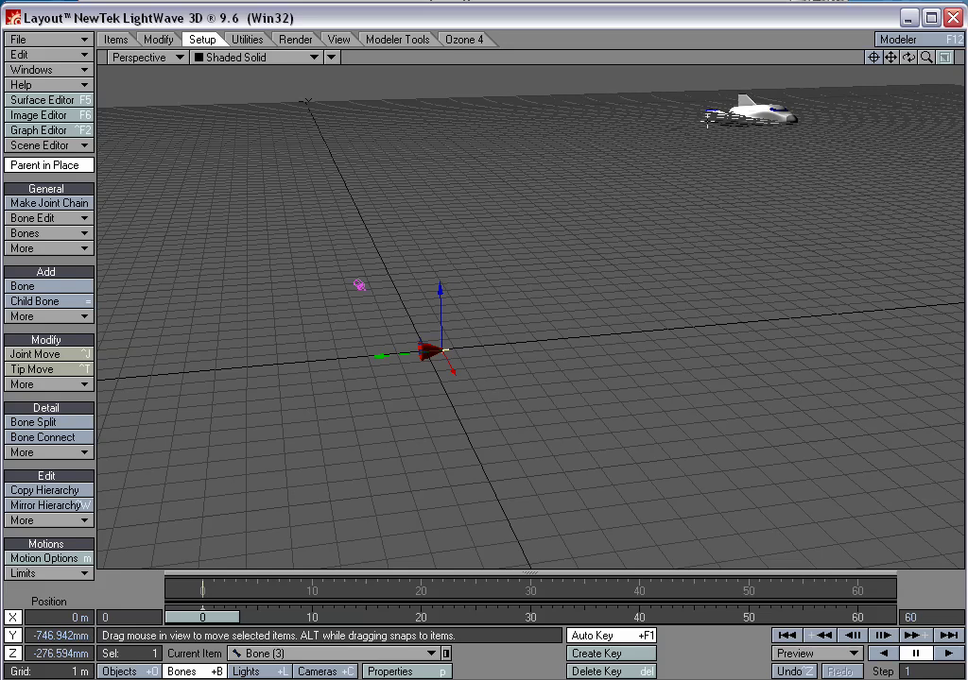
left_click_drag(602, 238, 481, 323, "alt")
left_click_drag(534, 259, 547, 317, "alt")
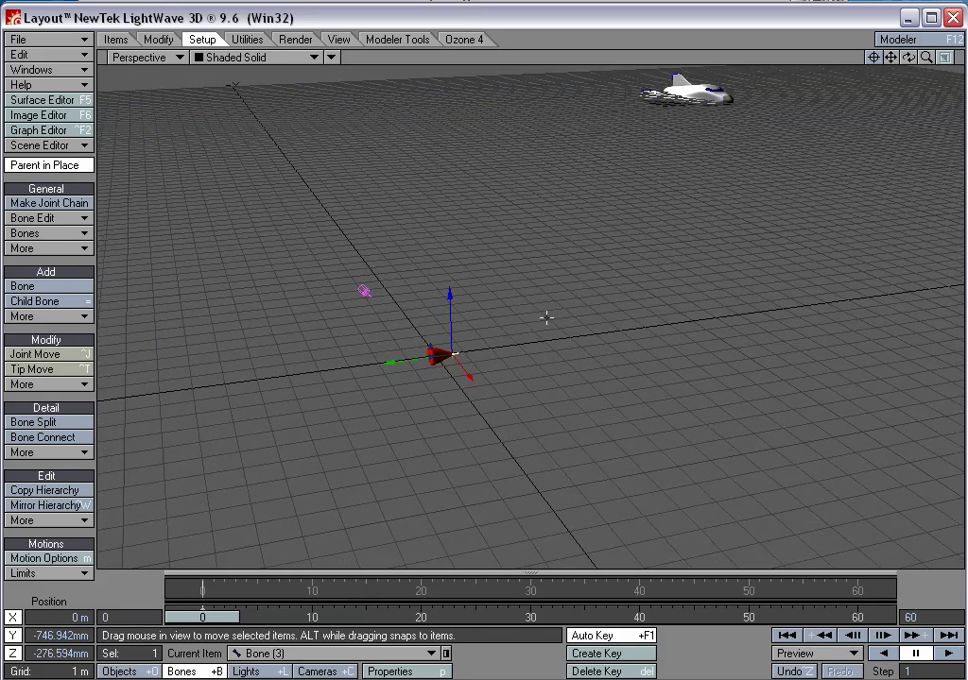
key("m")
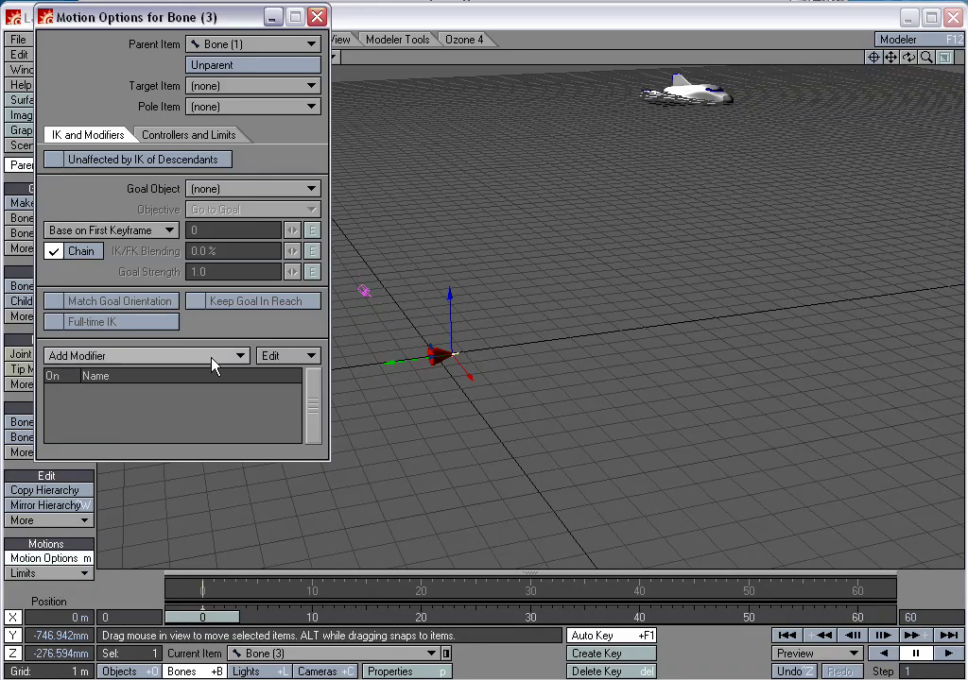
left_click(212, 358)
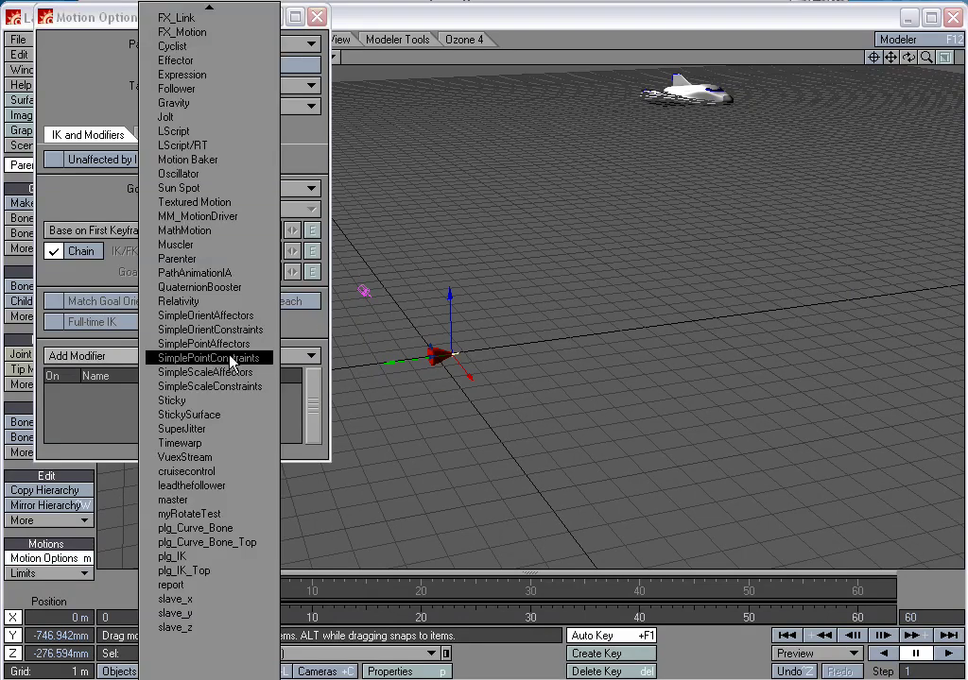
left_click(210, 358)
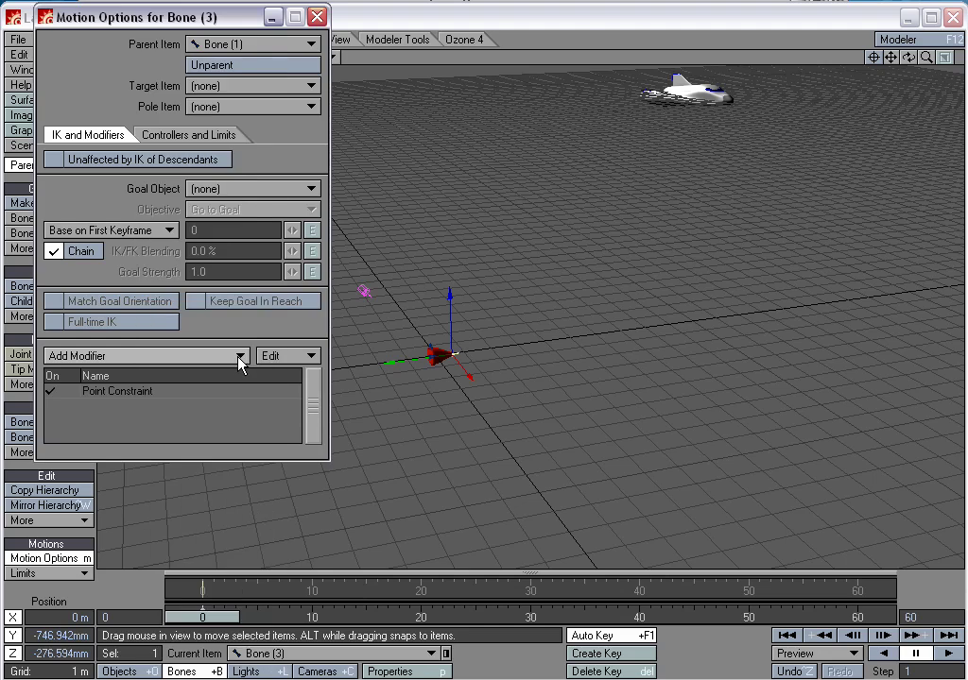
Step: Add a constraint to the modifier targeting X 38 Shuttle on the X, Y and Z axes, with an envelope on the X weight
double_click(125, 391)
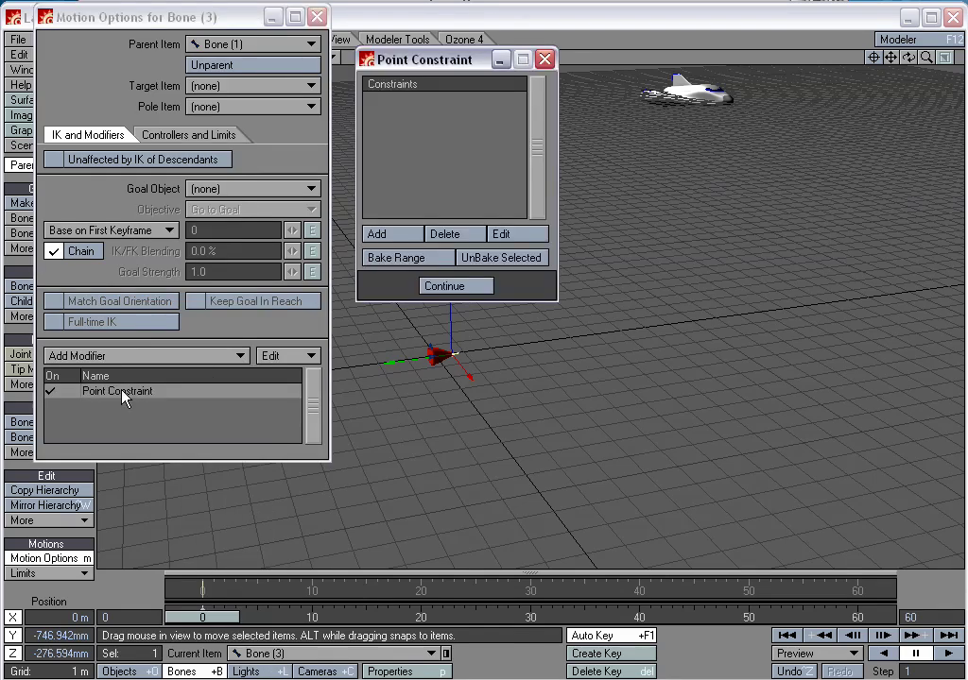
left_click(395, 236)
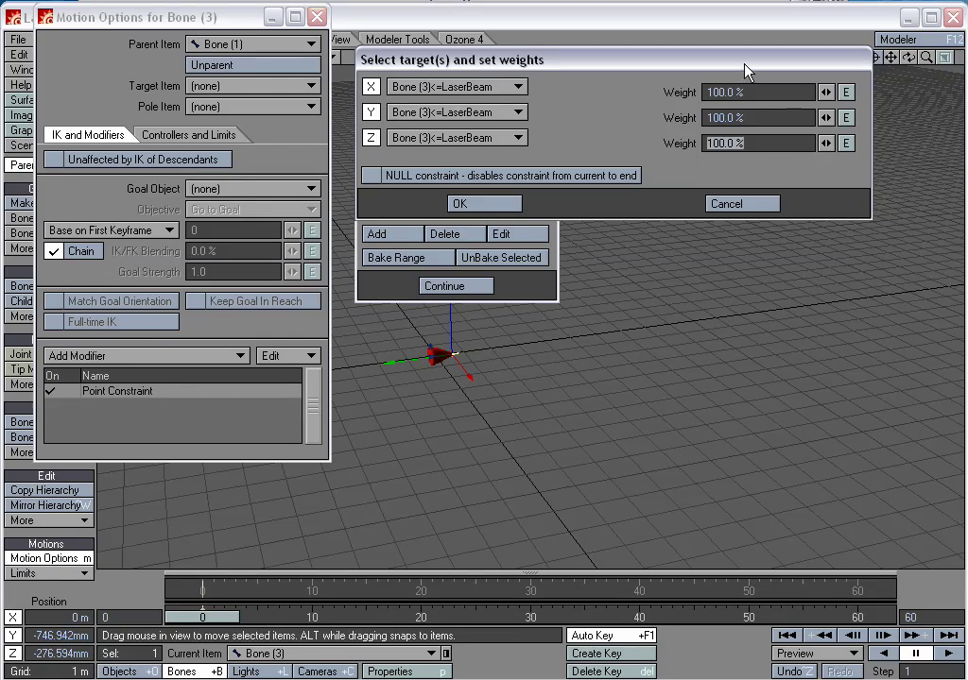
left_click_drag(744, 63, 598, 78)
left_click(346, 102)
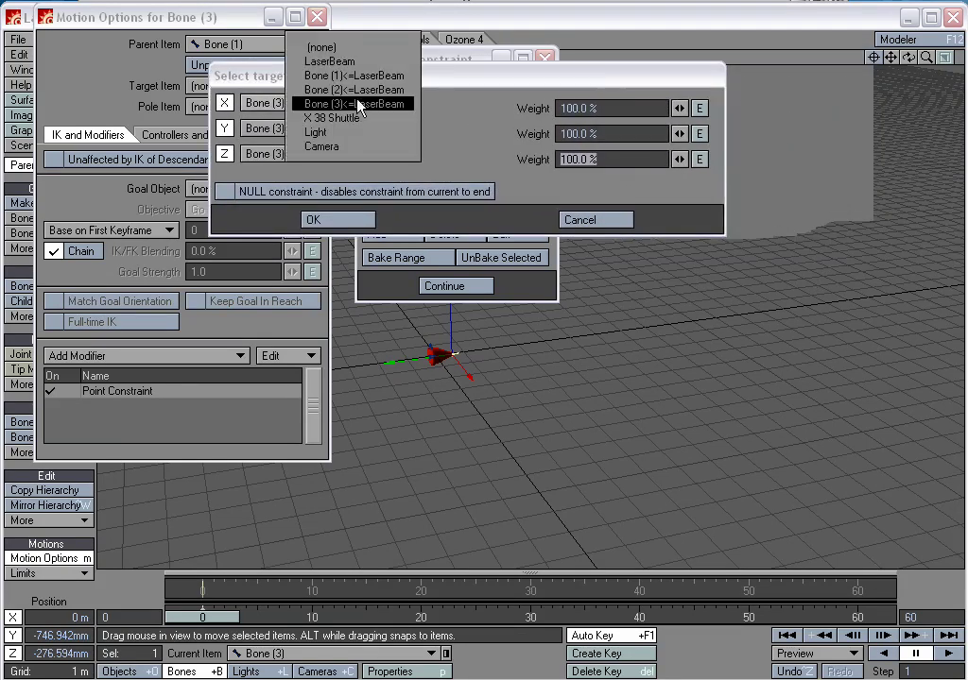
left_click(346, 116)
left_click(359, 127)
left_click(359, 140)
left_click(359, 153)
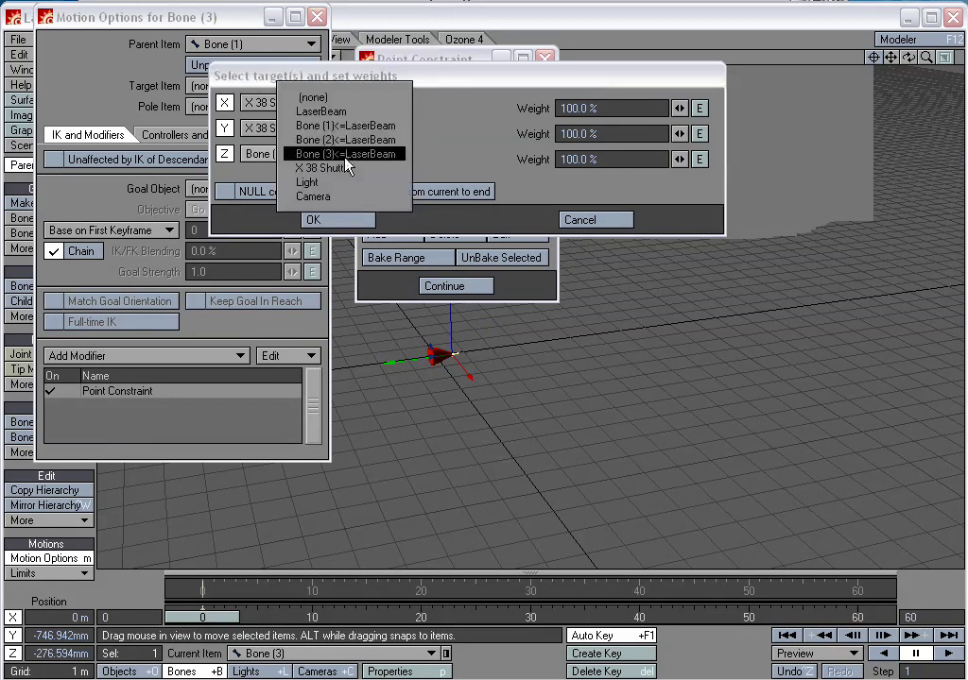
left_click(345, 168)
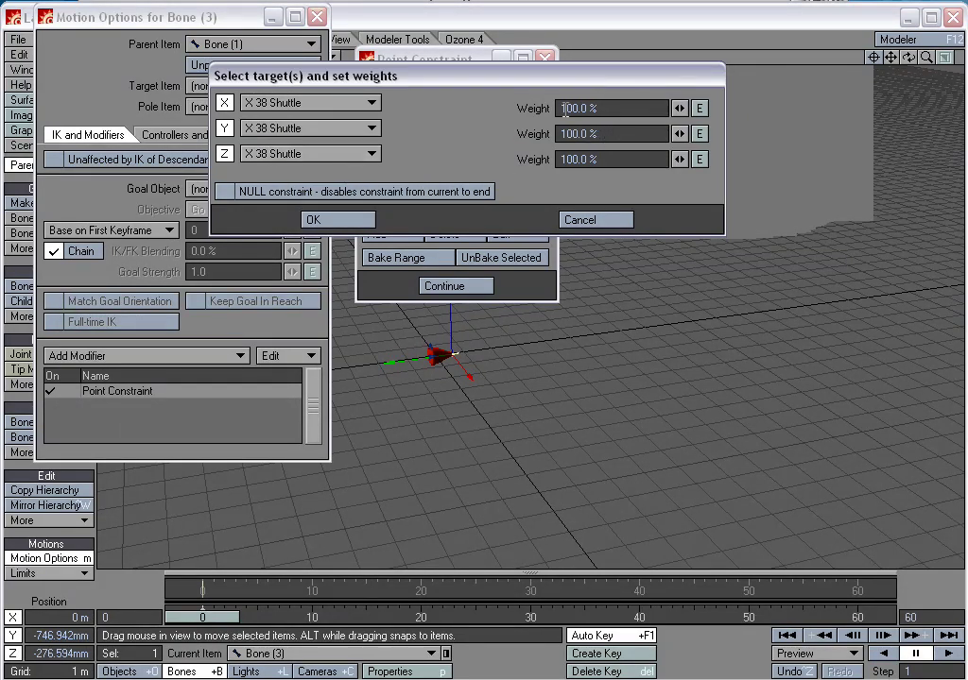
left_click(699, 108)
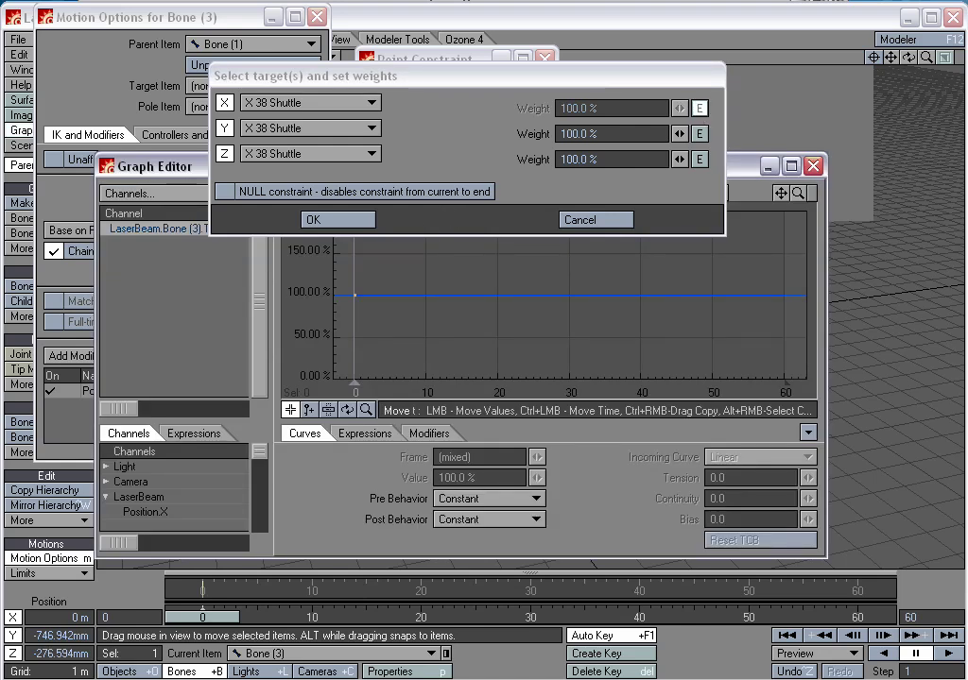
left_click(343, 220)
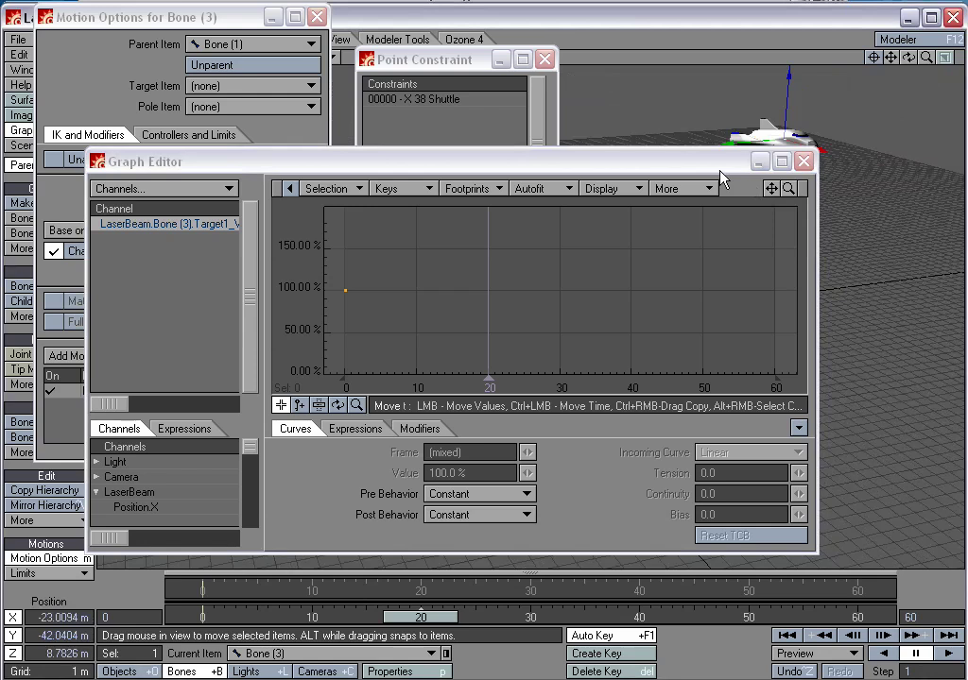
Step: Add keys at frames 20, 25, 50 and 60 to the constraint's X weight envelope, near the 100% line
mouse_move(720, 162)
left_mouse_down()
mouse_move(596, 190)
mouse_move(628, 235)
left_mouse_up()
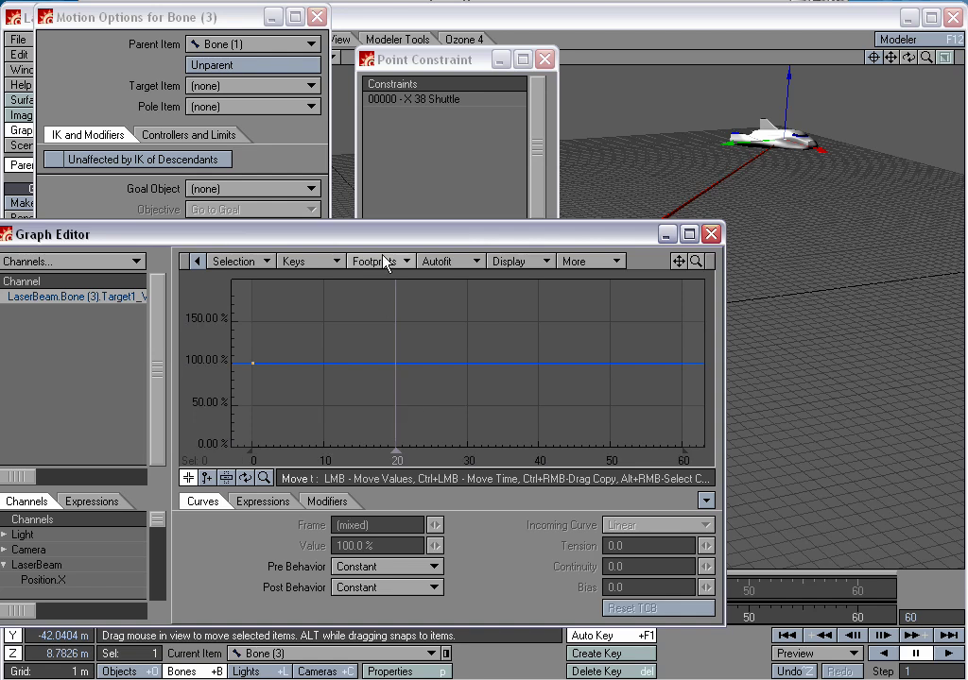
left_click_drag(394, 238, 432, 220)
left_click(244, 459)
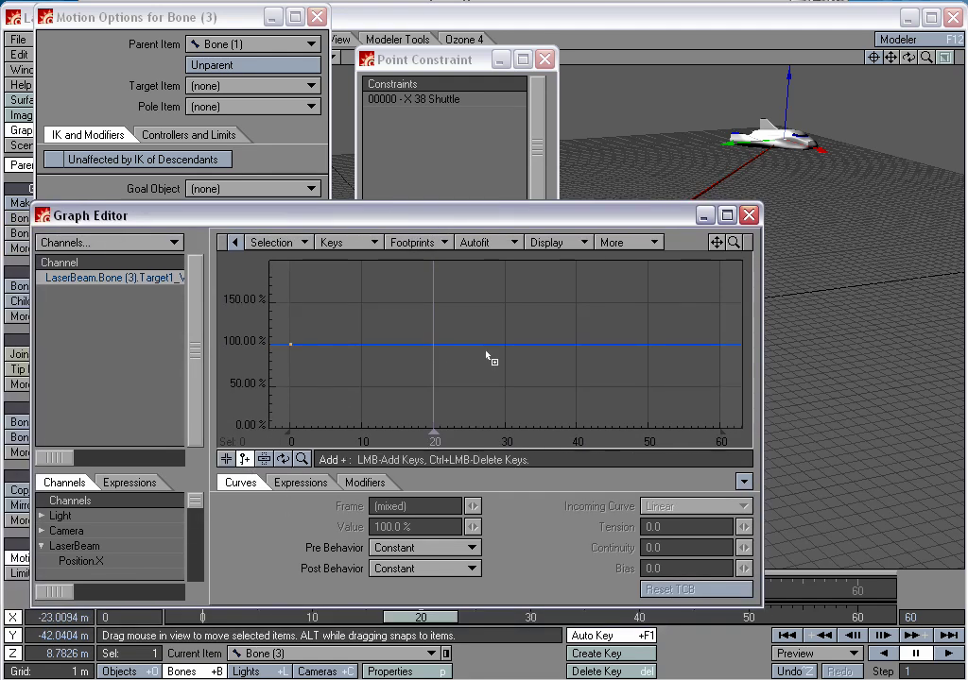
left_click(433, 347)
left_click(470, 348)
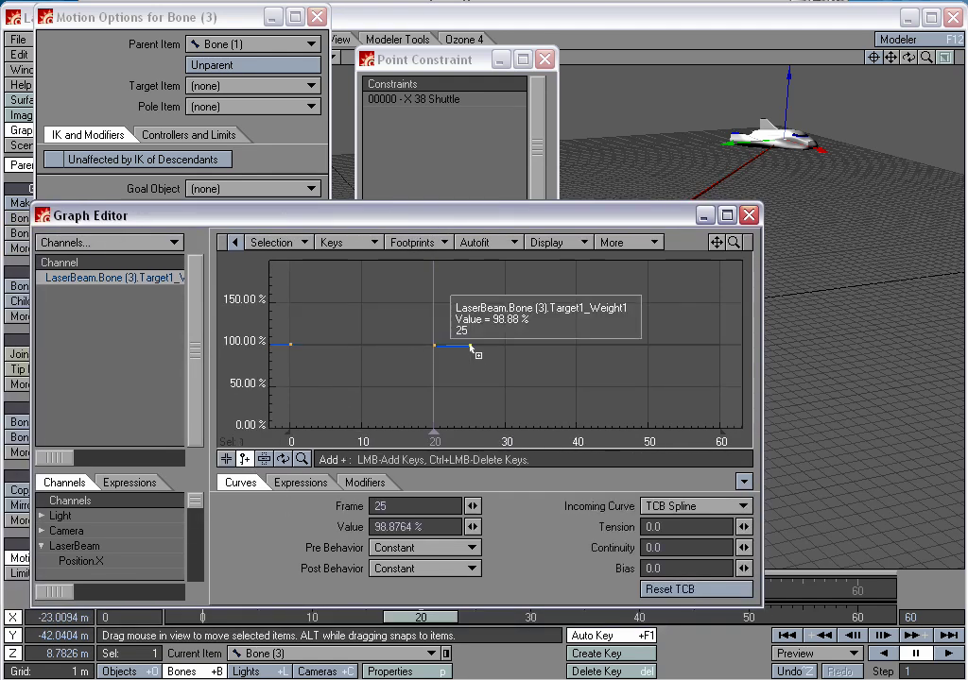
left_click(435, 438)
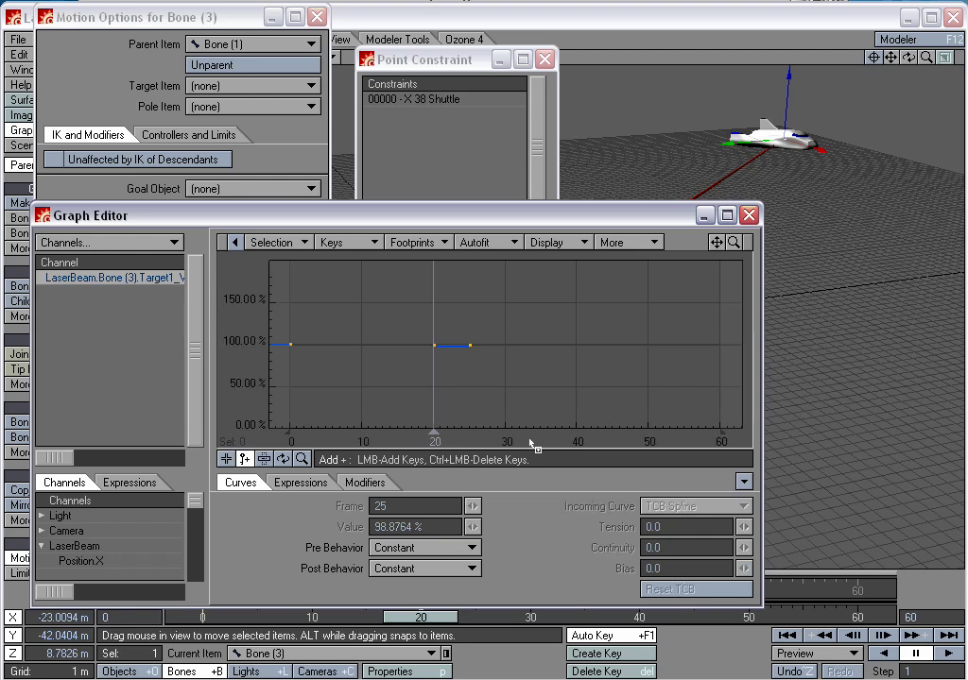
left_click(651, 347)
left_click(723, 347)
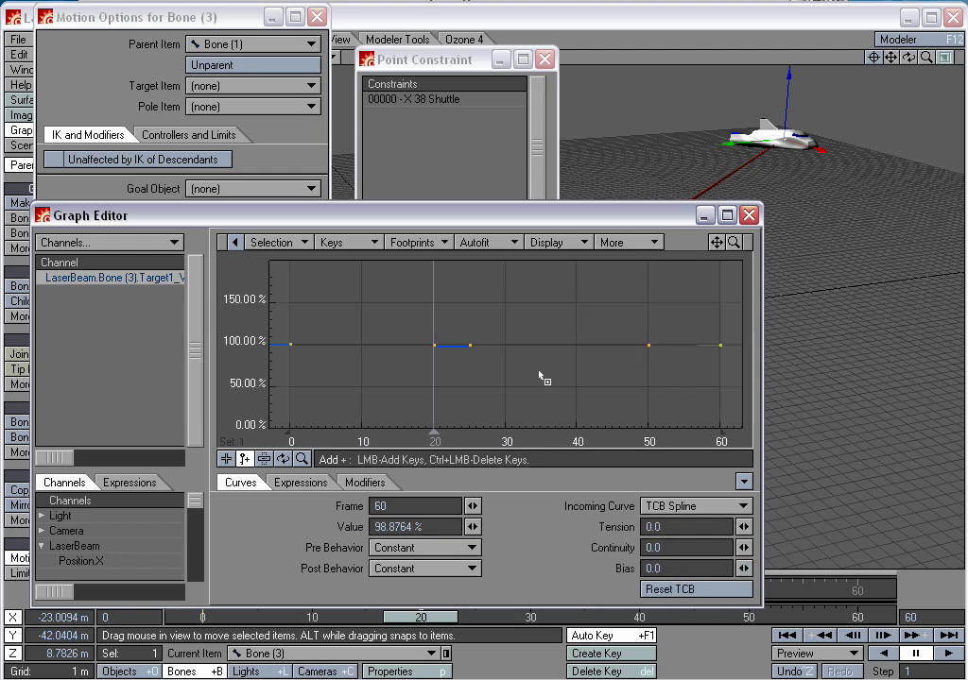
Step: Give the envelope keys at frames 0, 20 and 60 a Linear incoming curve and a value of 0%
left_click(226, 459)
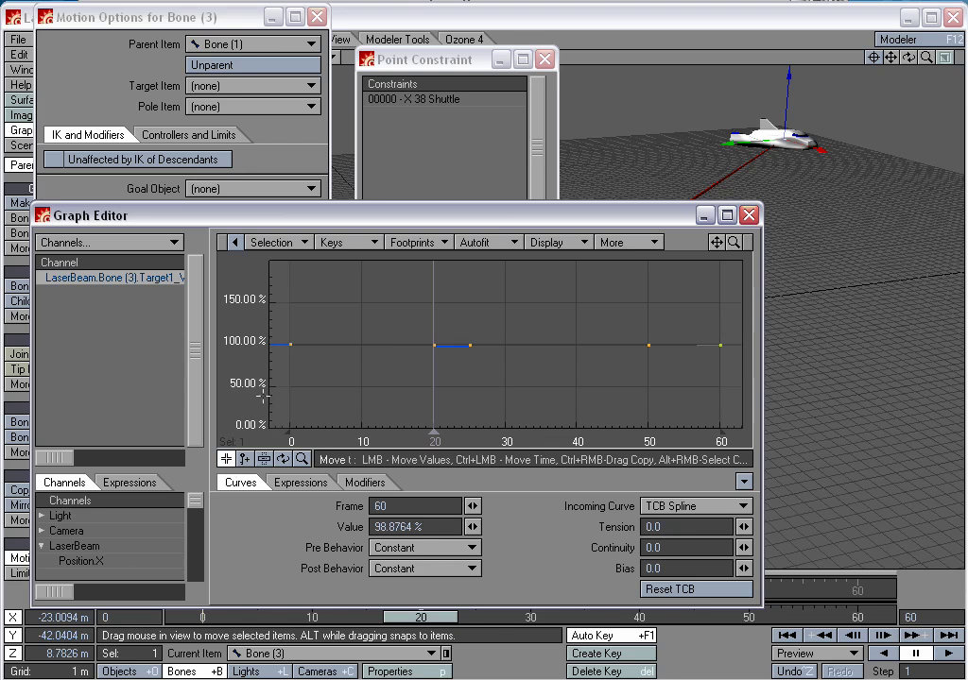
left_click_drag(284, 335, 435, 375)
right_click_drag(701, 329, 735, 369)
left_click_drag(715, 368, 715, 408)
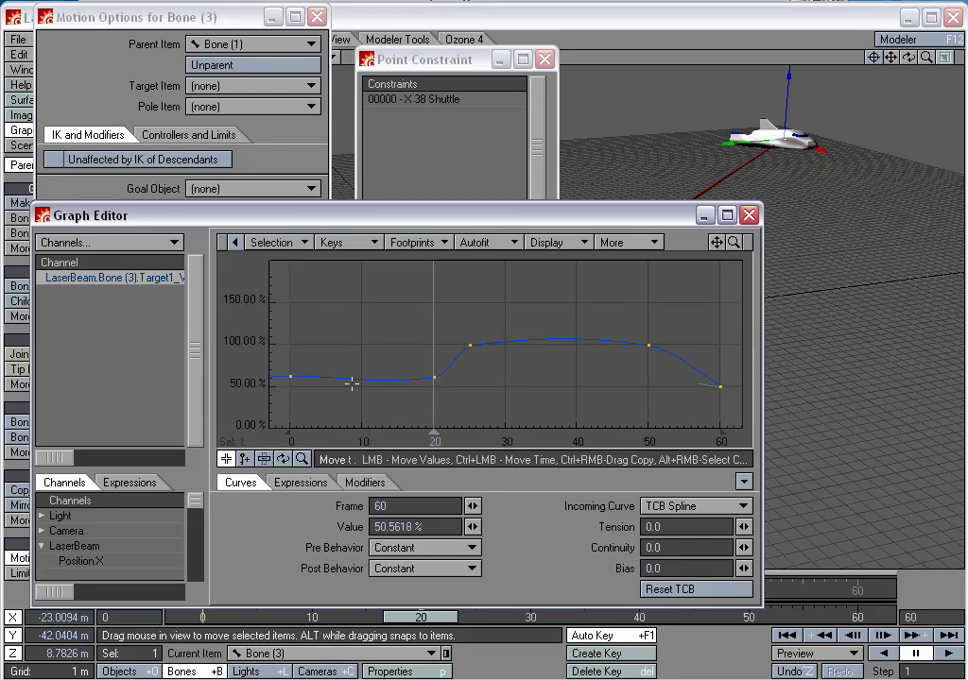
right_click_drag(275, 363, 732, 430)
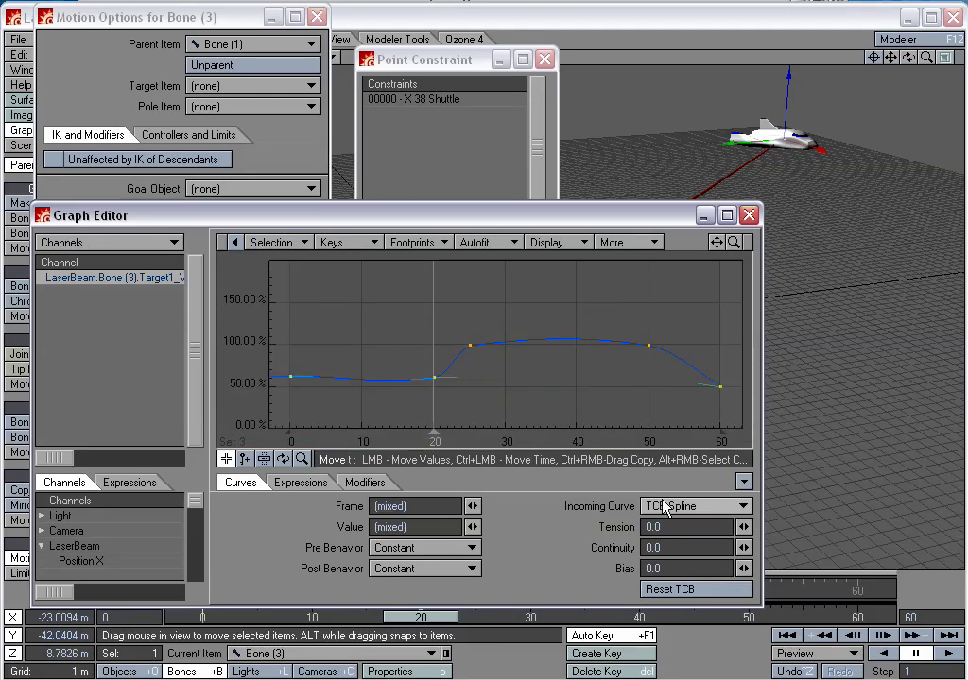
left_click(677, 508)
left_click(677, 546)
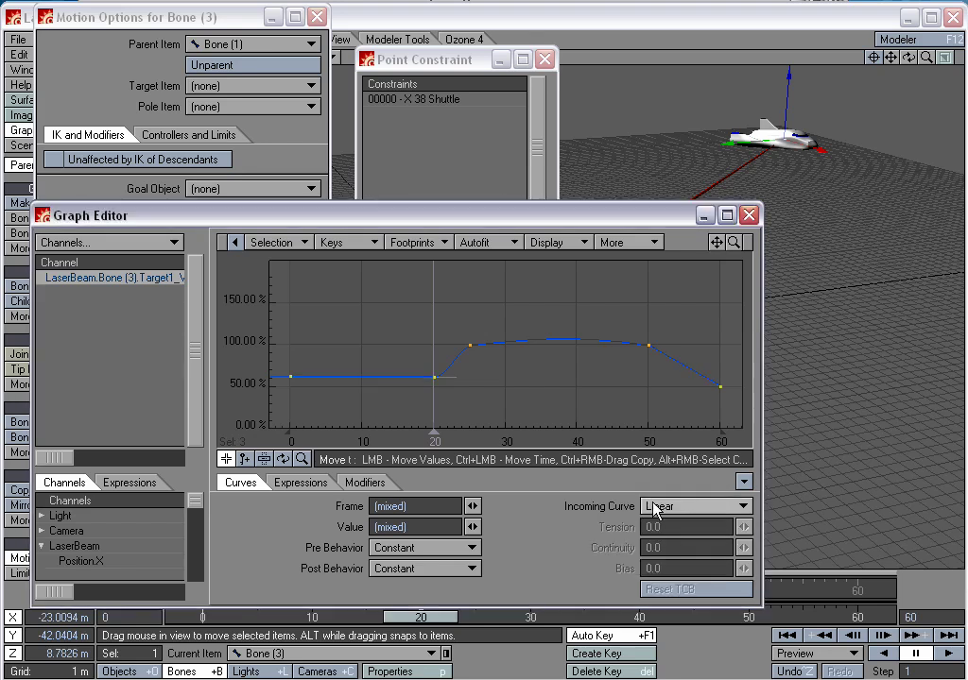
left_click(413, 526)
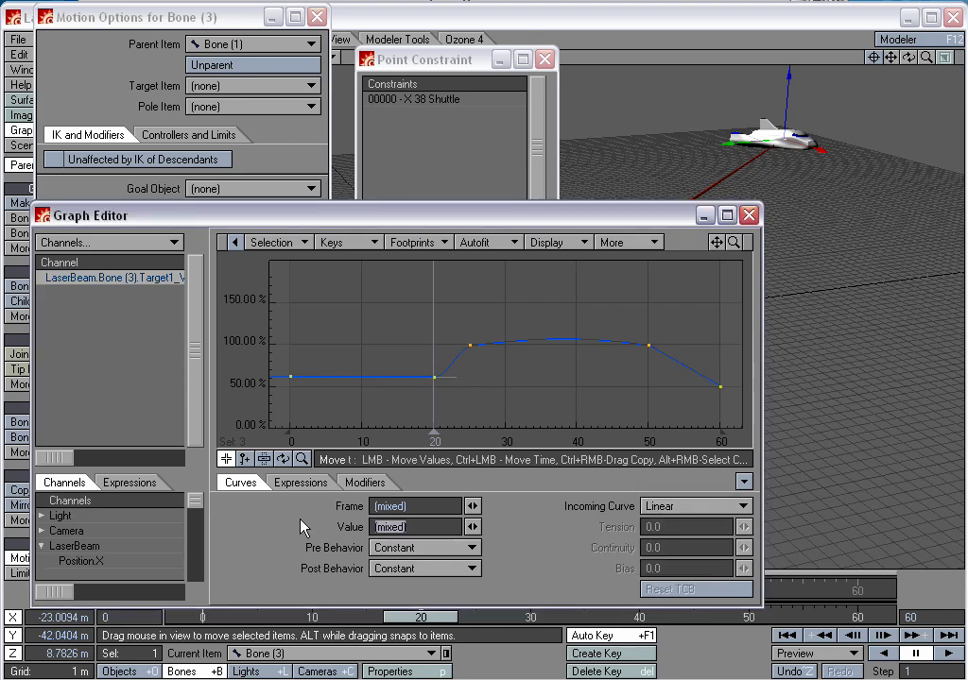
type("0")
key("Return")
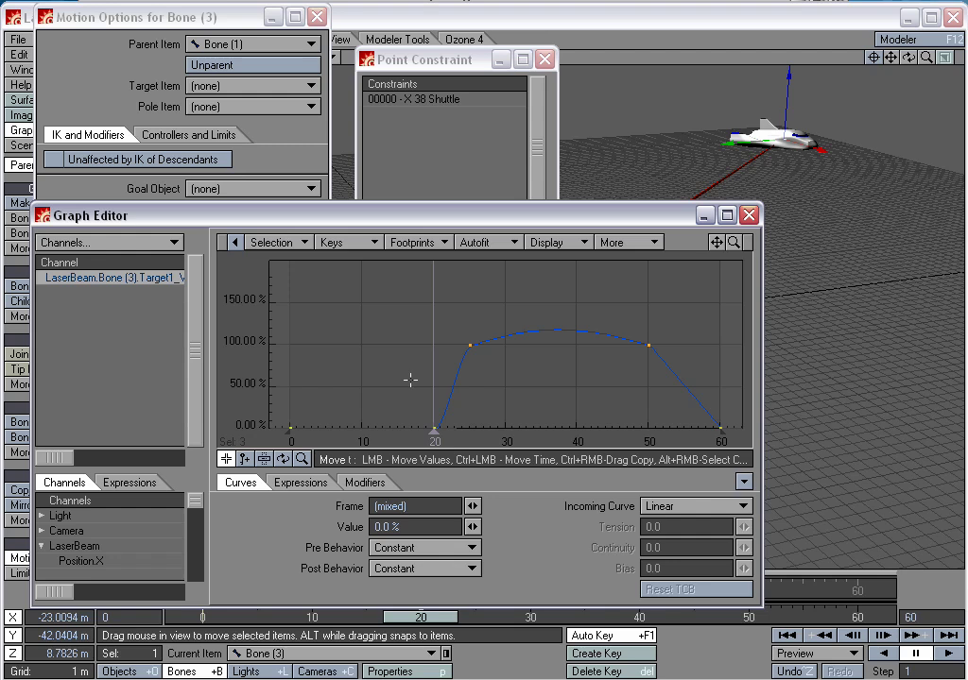
Step: Give the envelope keys at frames 25 and 50 a Linear incoming curve and a value of 100%
left_click_drag(420, 369, 422, 347, "alt")
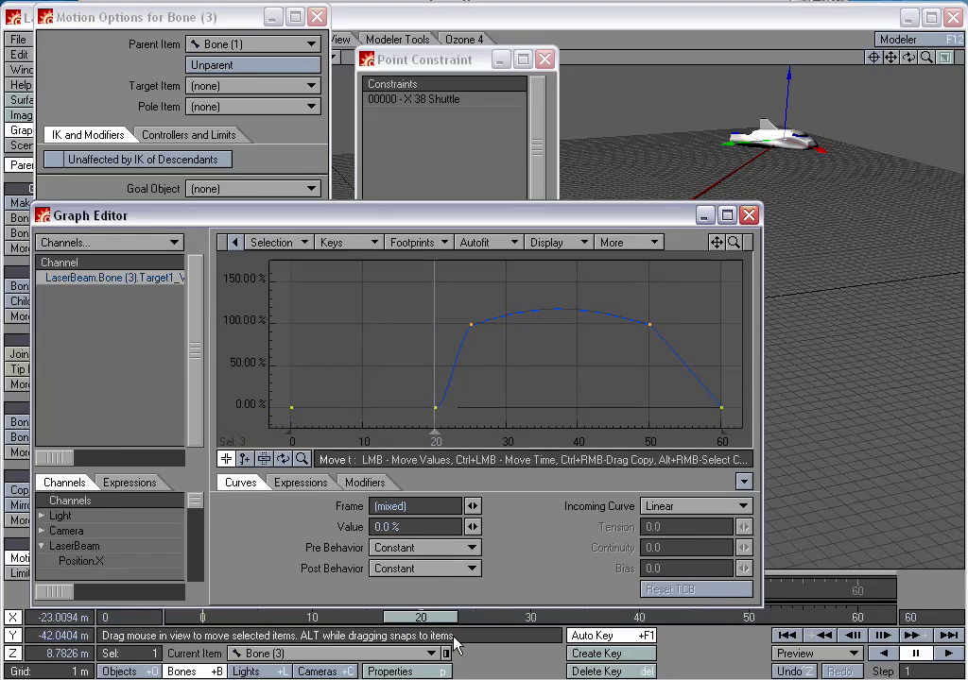
mouse_move(432, 412)
left_mouse_down()
mouse_move(450, 426)
mouse_move(606, 435)
mouse_move(363, 434)
mouse_move(536, 435)
mouse_move(513, 435)
left_mouse_up()
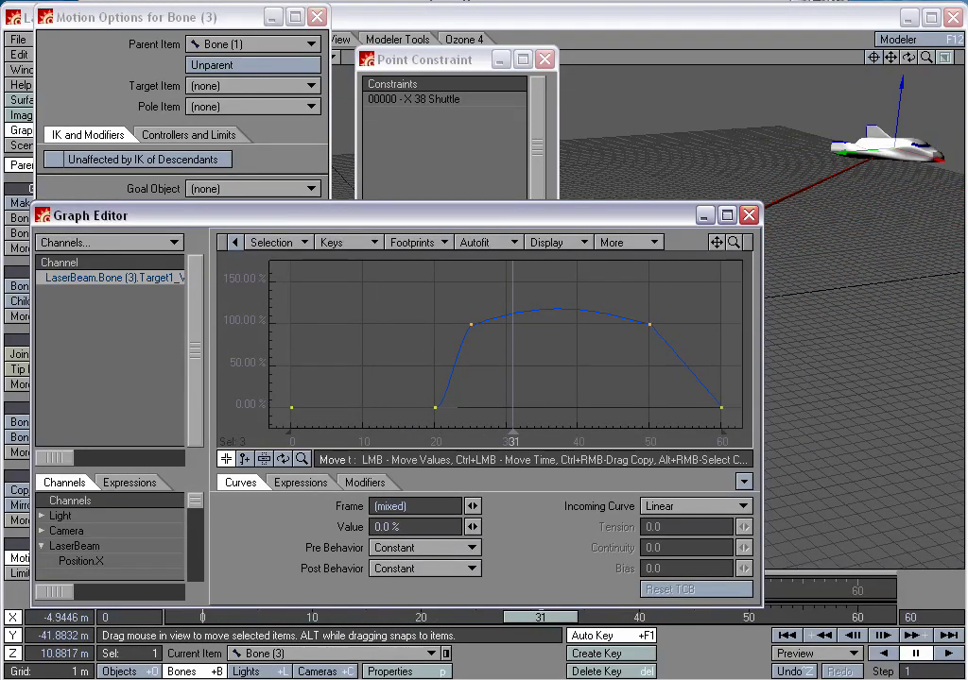
right_click(470, 325)
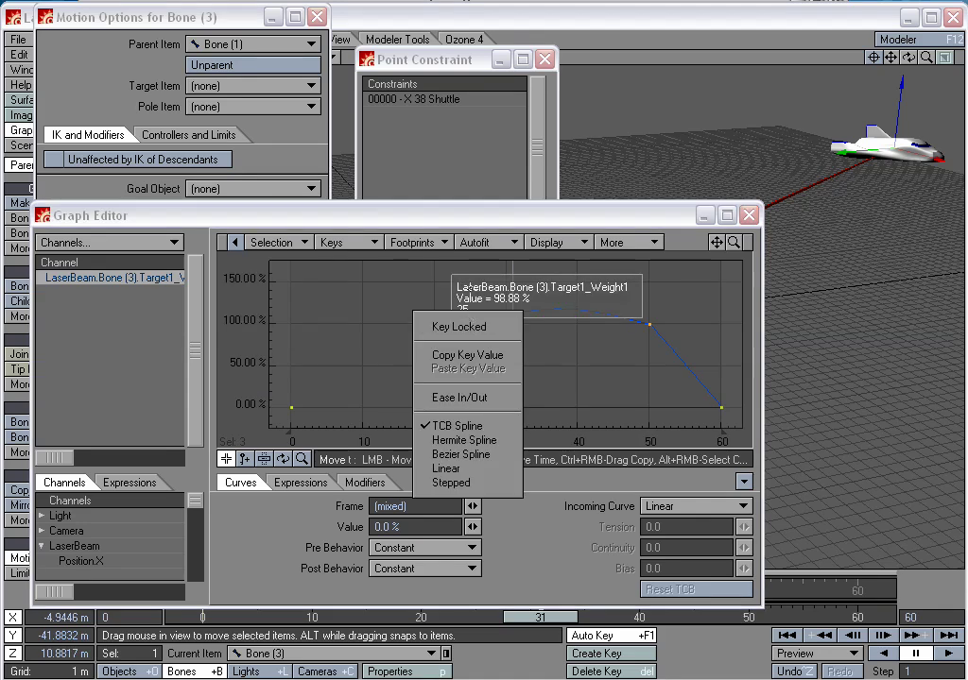
left_click(435, 287)
left_click(470, 326)
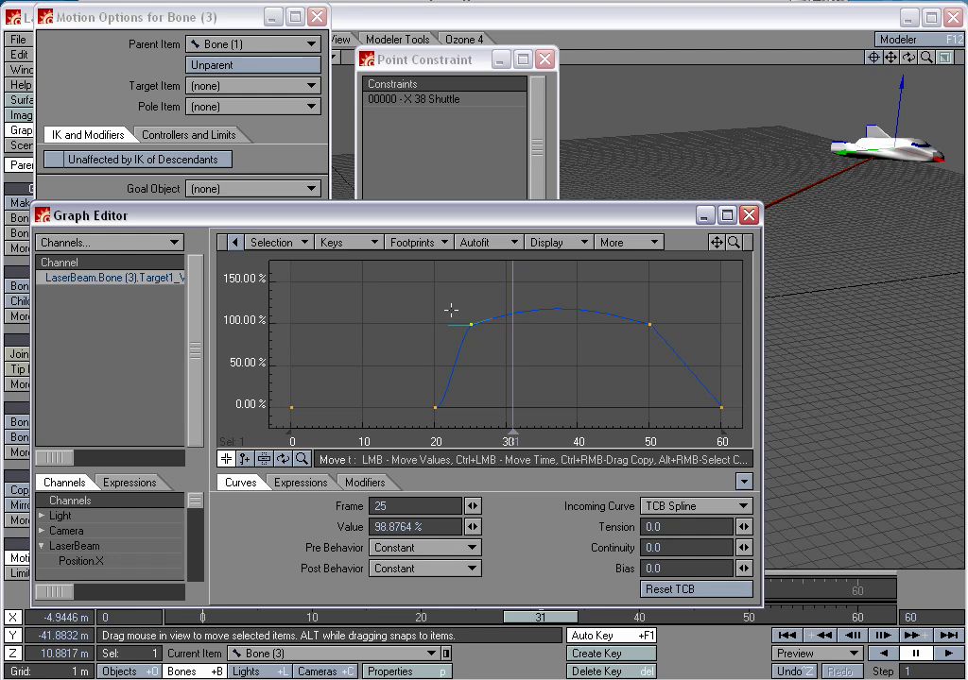
left_click_drag(451, 310, 705, 365)
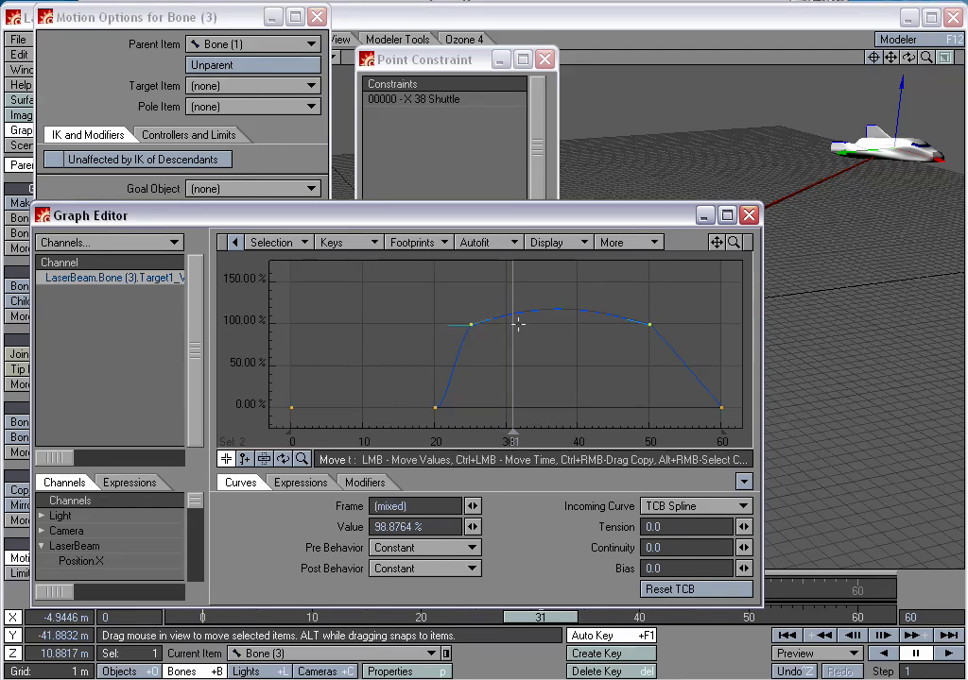
left_click(695, 507)
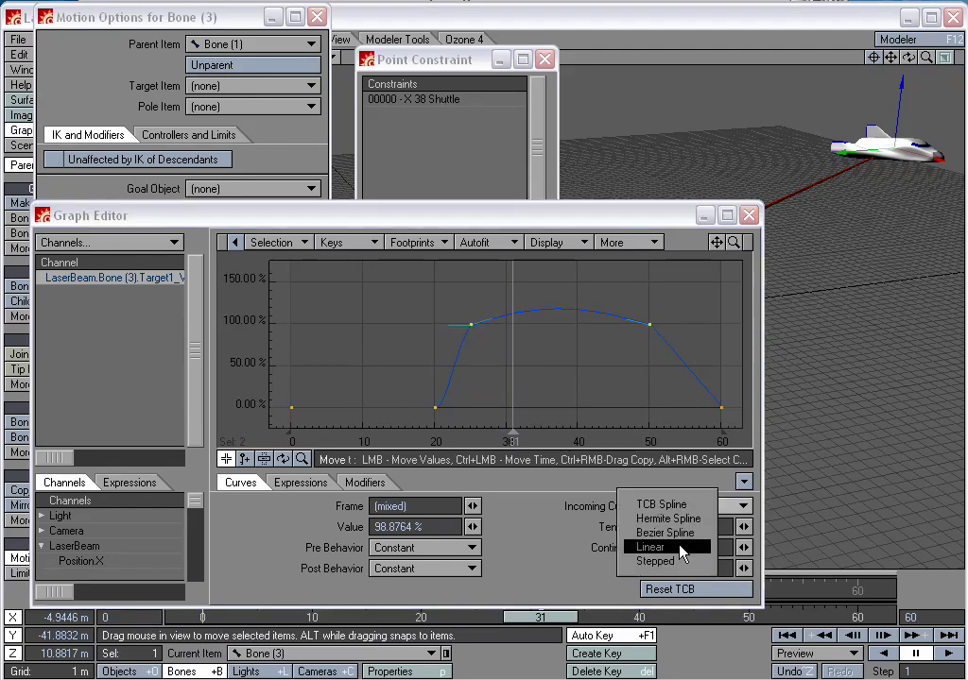
left_click(676, 550)
left_click(449, 527)
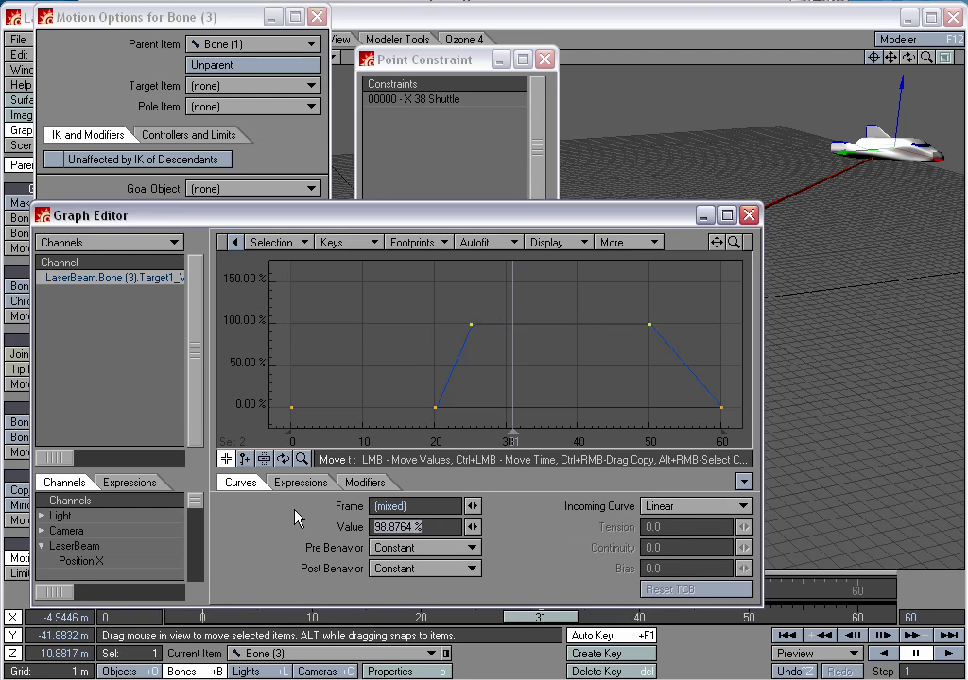
type("100")
key("Return")
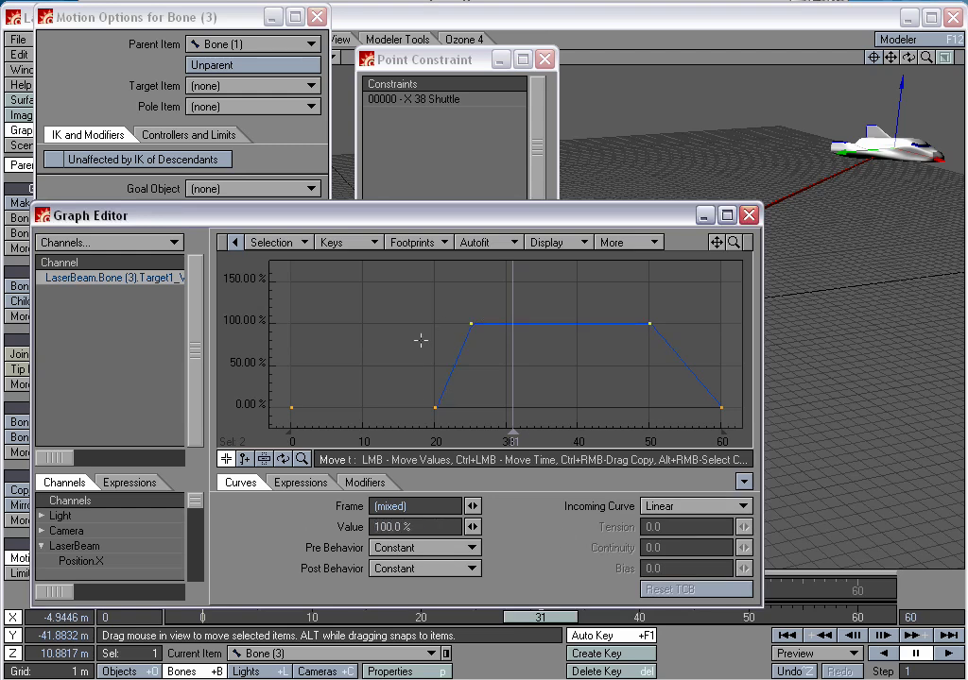
Step: Copy the X weight envelope and paste it onto a new envelope for the constraint's Y weight
right_click(101, 288)
left_click(97, 335)
left_click(748, 216)
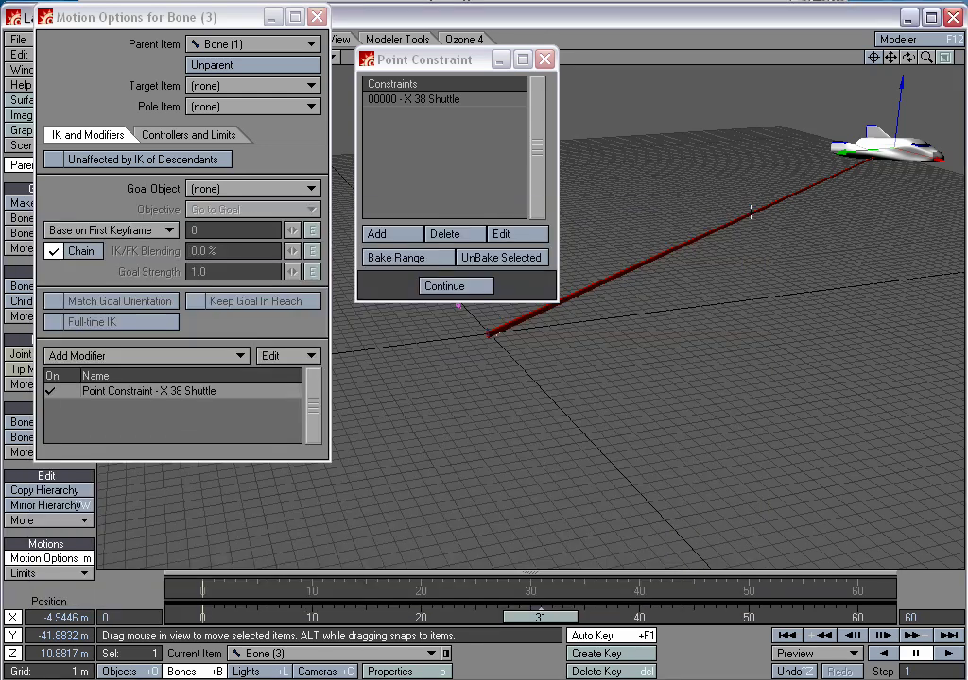
left_click(501, 233)
left_click(653, 135)
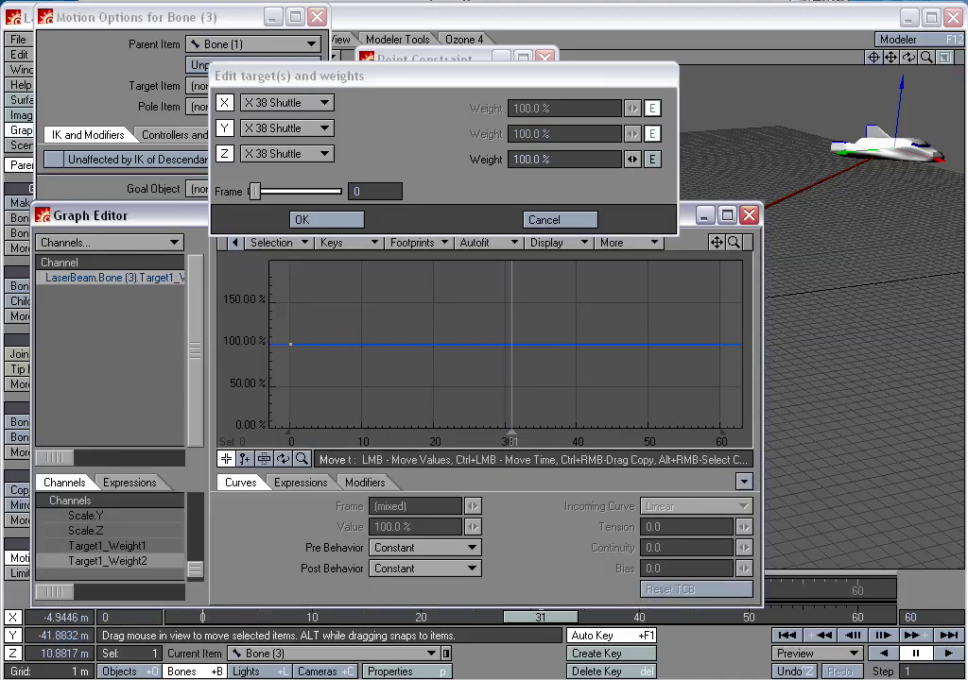
left_click(326, 220)
right_click(121, 280)
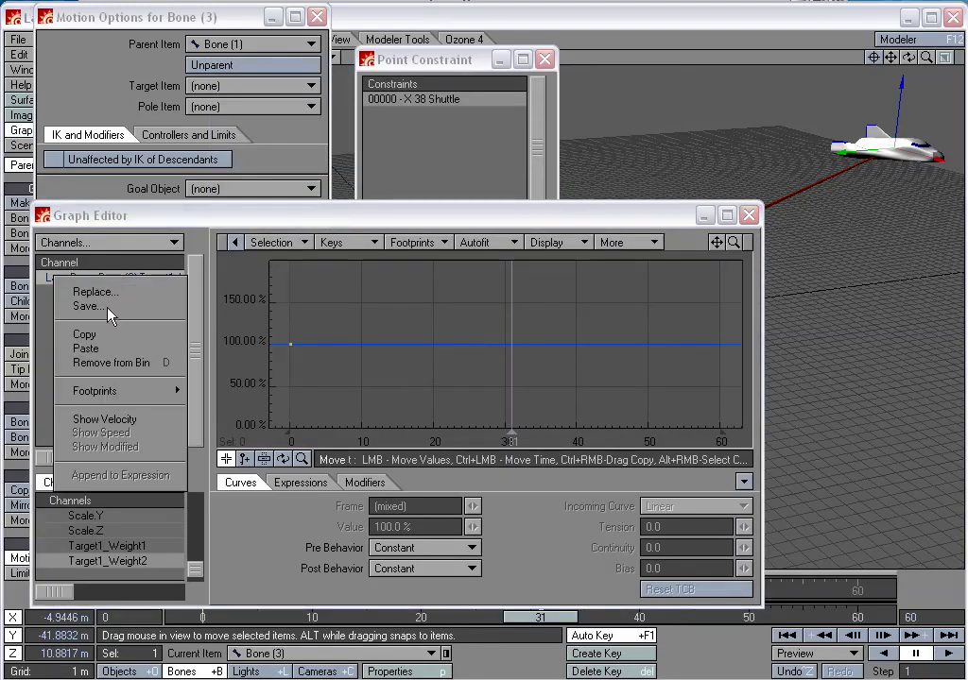
left_click(87, 349)
left_click(747, 215)
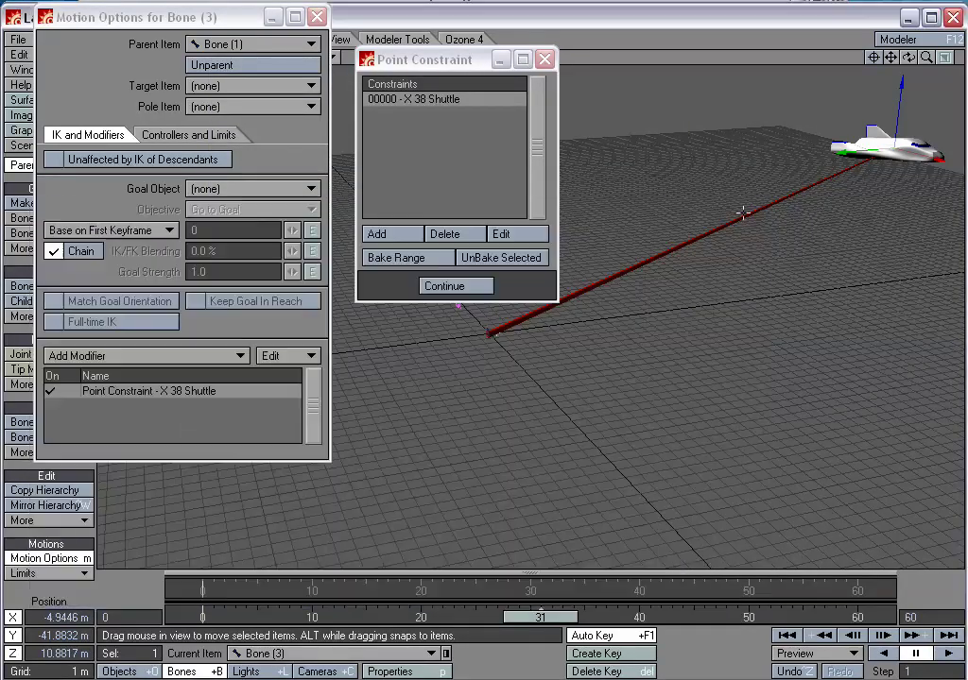
Step: Create an envelope for the constraint's Z weight, paste the copied curve into it, and finish editing the point constraint
left_click(500, 233)
left_click(652, 158)
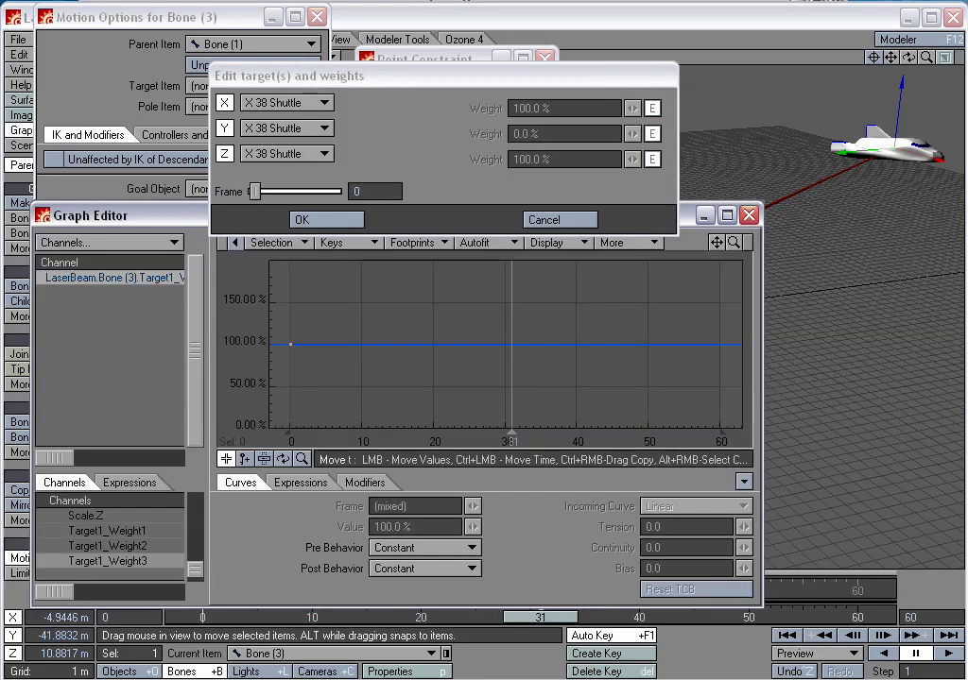
left_click(302, 219)
right_click(157, 284)
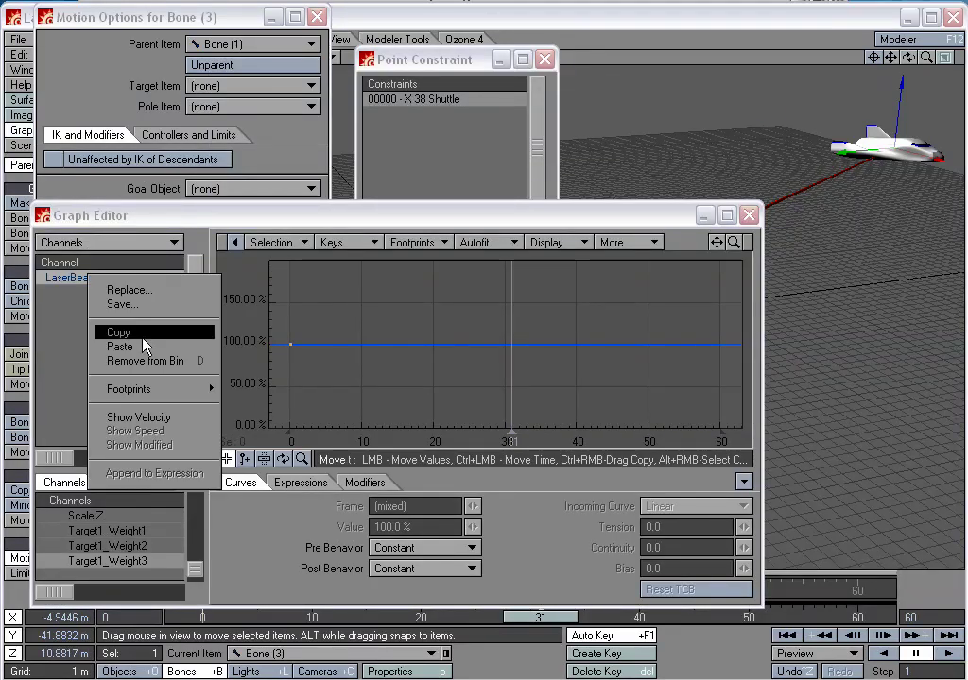
left_click(120, 347)
left_click(749, 218)
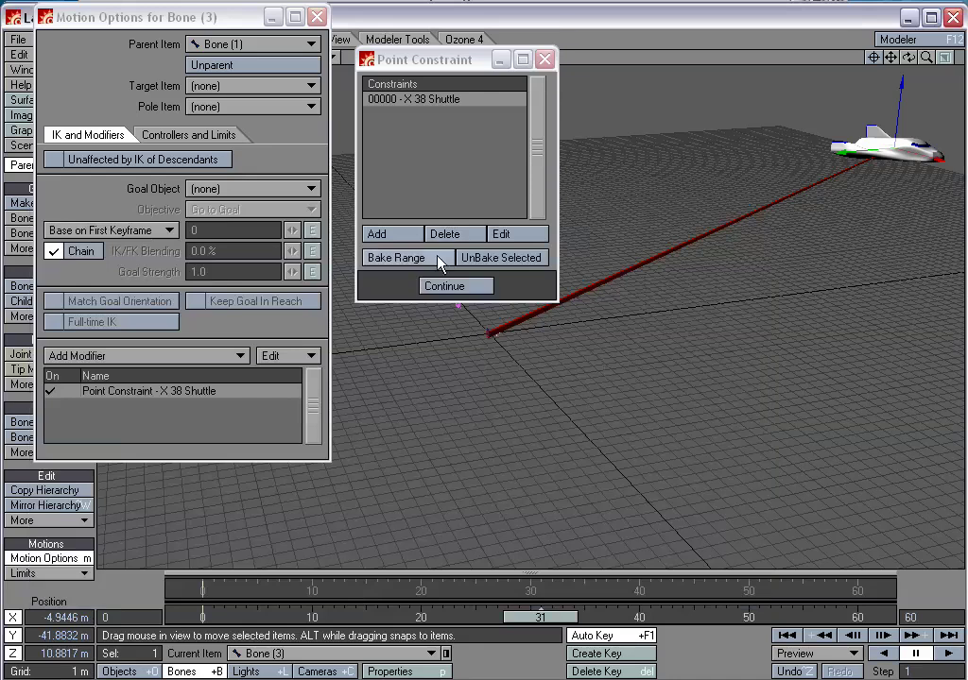
left_click(439, 281)
Step: Scrub between frame 0 and about frame 30 to examine how the laser extends to the shuttle
left_click_drag(535, 619, 202, 619)
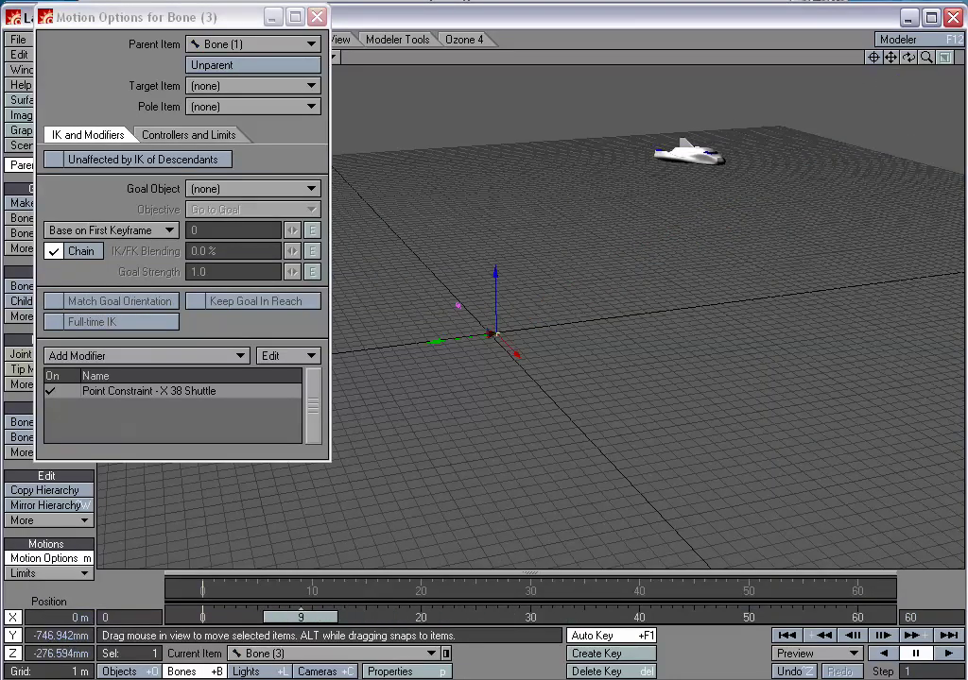
left_click_drag(552, 415, 463, 435, "alt")
left_click_drag(202, 618, 540, 618)
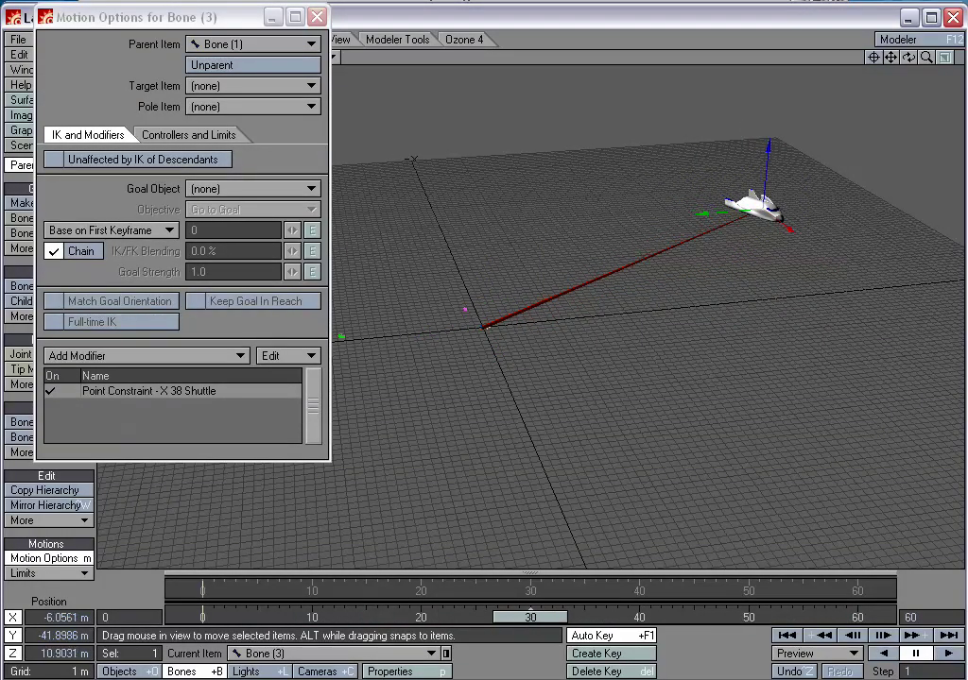
Step: Move the X 38 Shuttle at frame 31 to about X -4.08 m, Y 2.76 m, Z 27.21 m
left_click(759, 206)
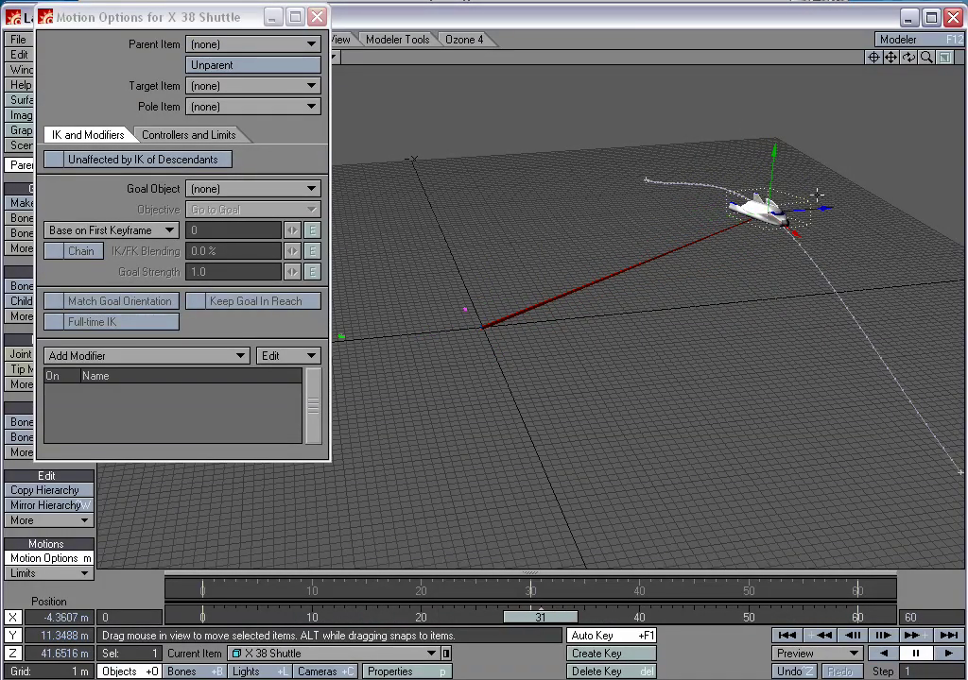
left_click_drag(821, 209, 703, 218)
left_click_drag(648, 154, 643, 212)
left_click_drag(661, 300, 730, 273)
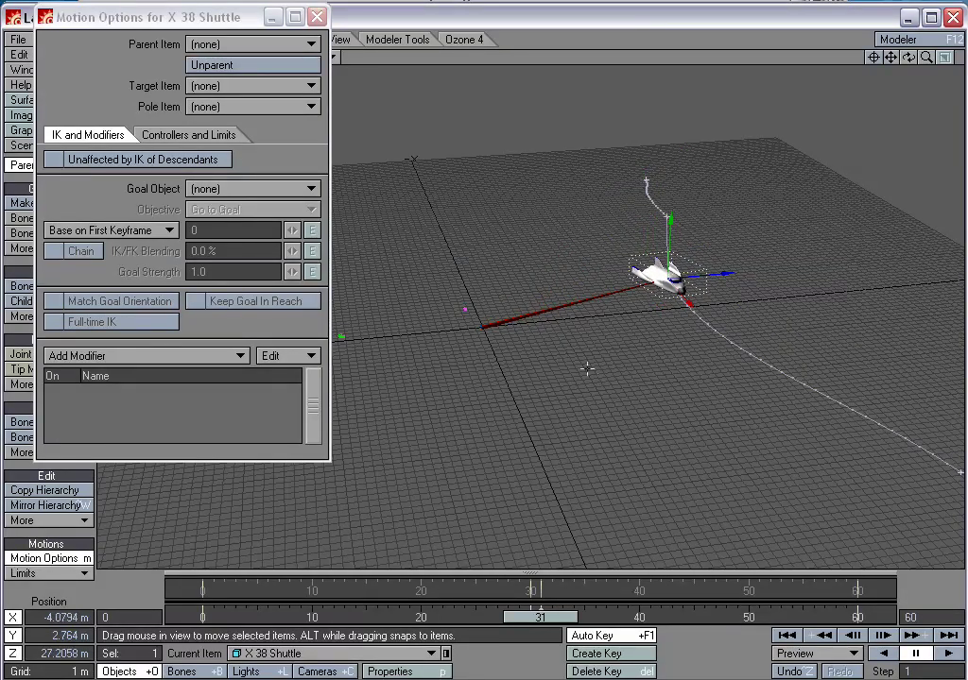
Step: Reposition the X 38 Shuttle at frame 40 to about X 6.97 m, Y 749 mm, Z 33.78 m
left_click(639, 615)
left_click_drag(726, 334, 755, 318)
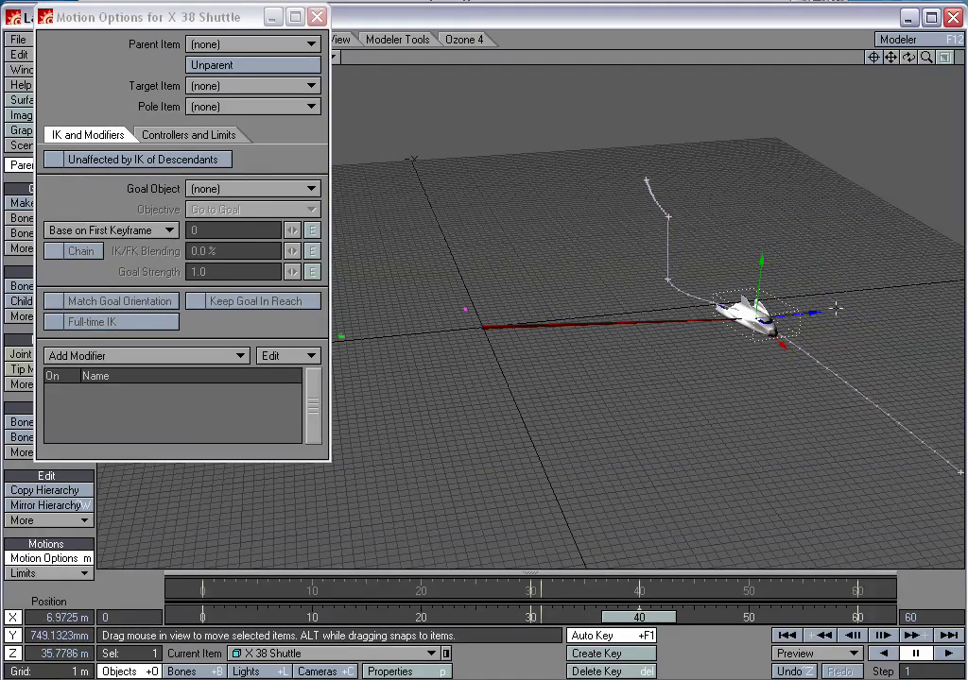
mouse_move(820, 312)
left_mouse_down()
mouse_move(717, 320)
mouse_move(857, 309)
mouse_move(802, 314)
left_mouse_up()
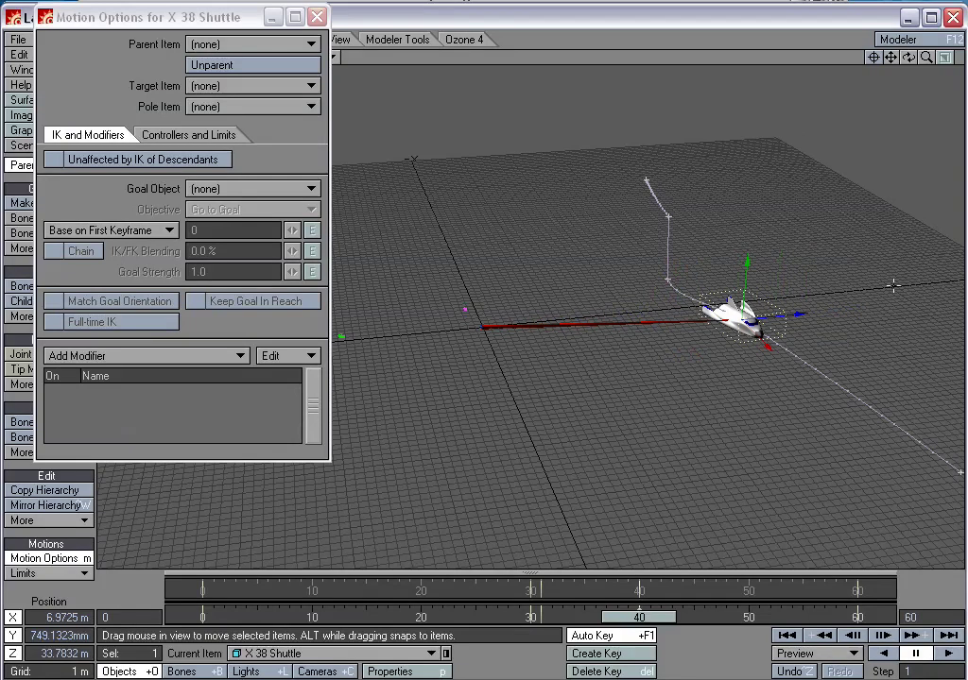
Step: Close the shuttle's motion options and load the recent scene LaserBeamTest.lws without saving the current scene
left_click(316, 17)
left_click(21, 40)
mouse_move(36, 54)
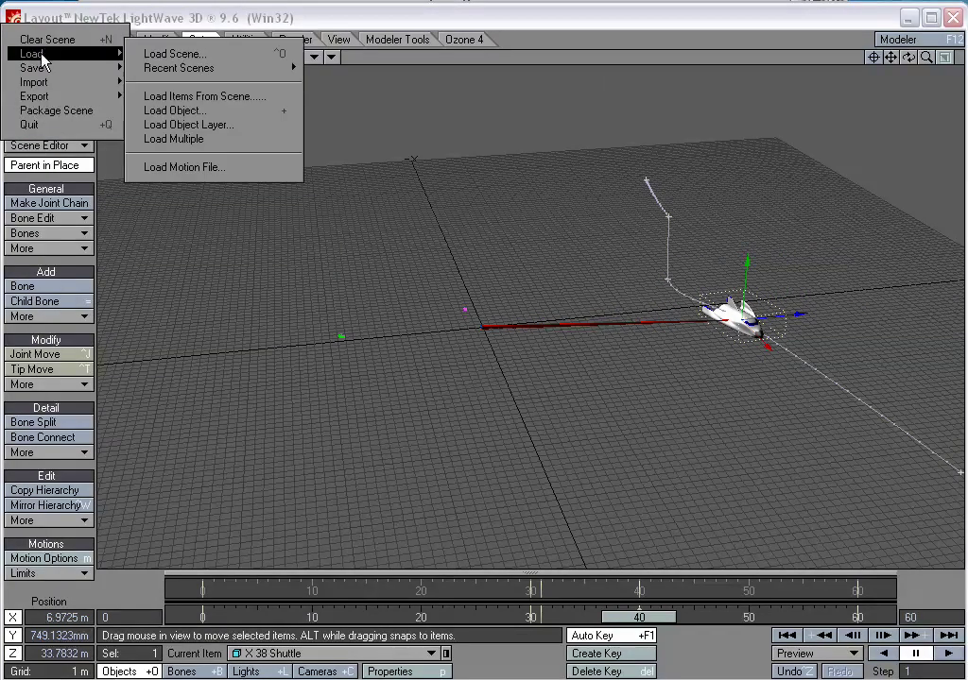
mouse_move(161, 69)
left_click(345, 67)
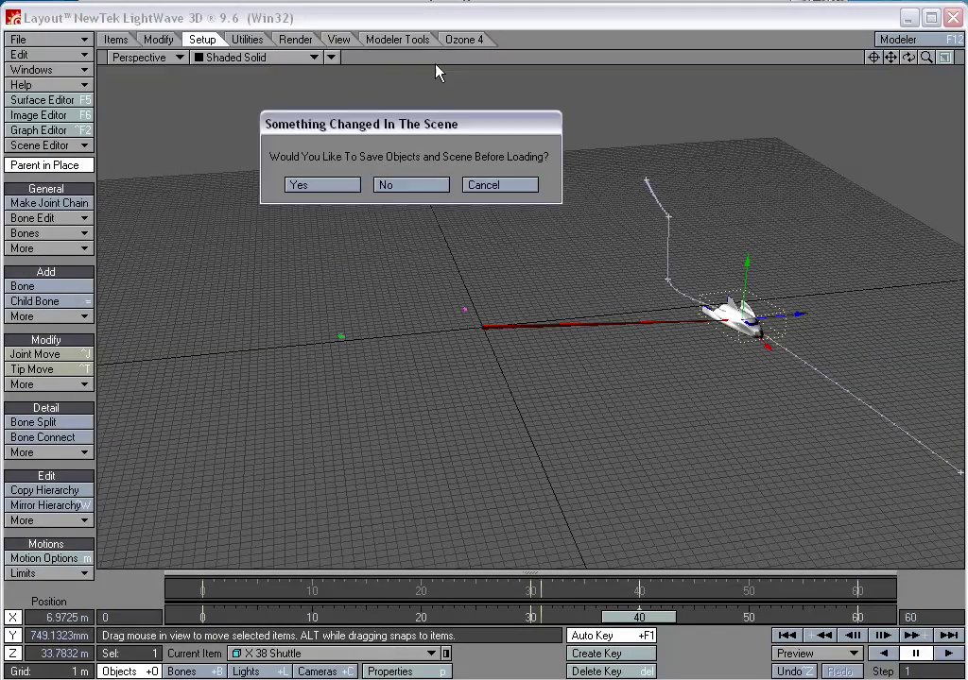
left_click(416, 186)
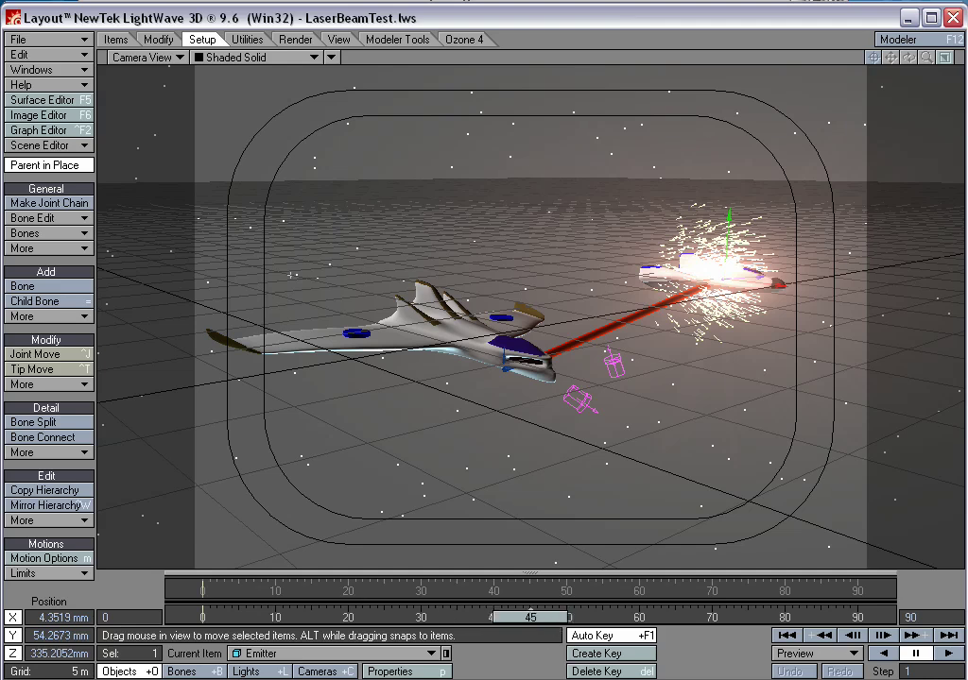
Step: Examine the Emitter and Light (3) at the laser beam's tip in the perspective view at frame 22
left_click_drag(438, 615, 362, 617)
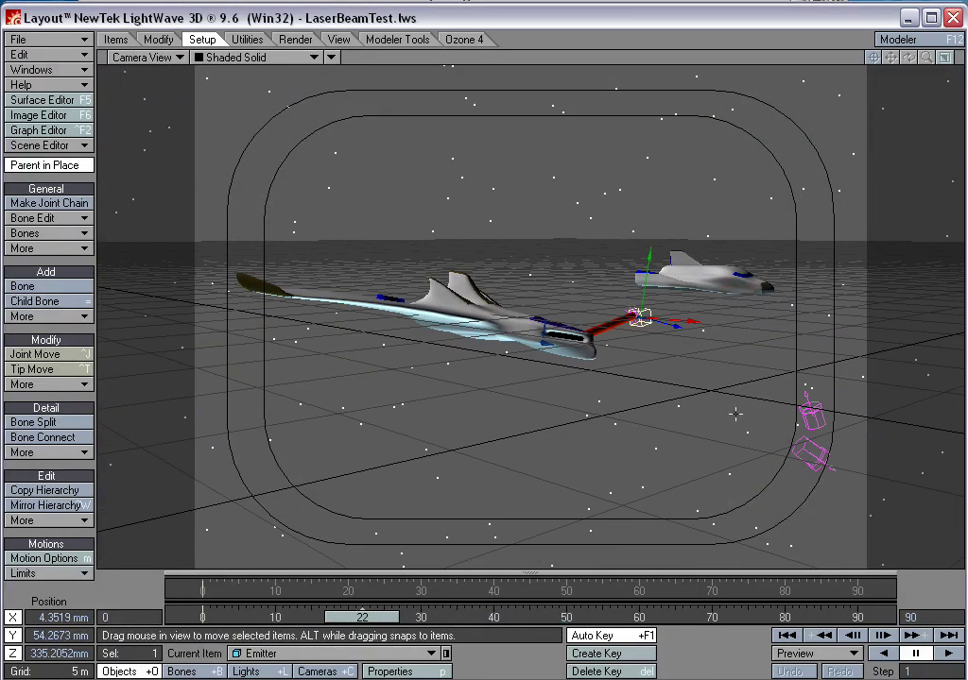
key("4")
left_click_drag(860, 107, 717, 403, "alt")
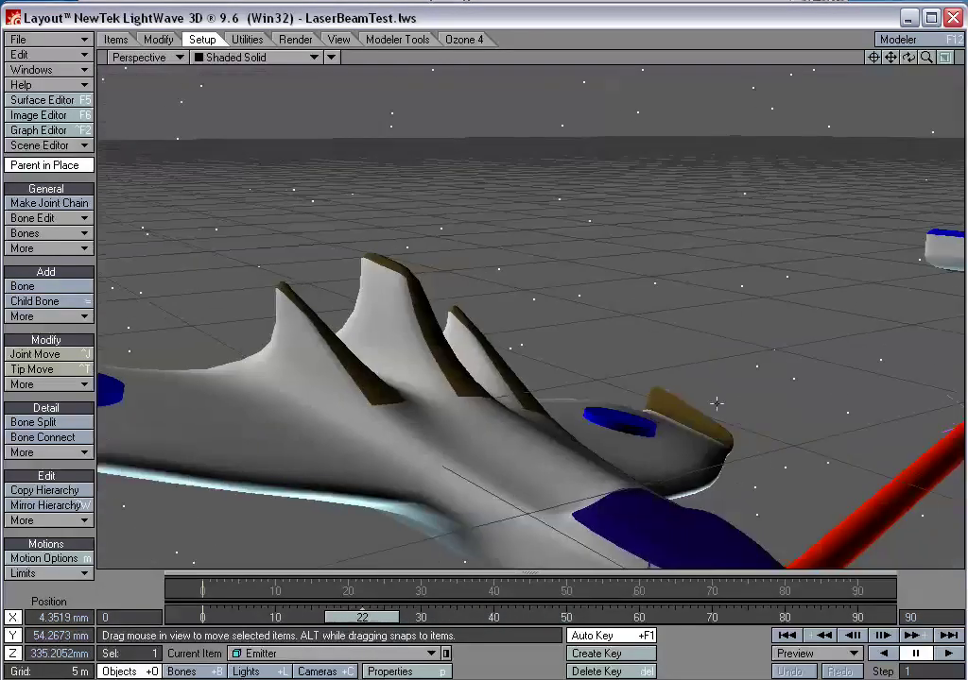
scroll(717, 403, "down", 2)
left_click_drag(875, 324, 801, 432, "alt")
scroll(756, 410, "up", 2)
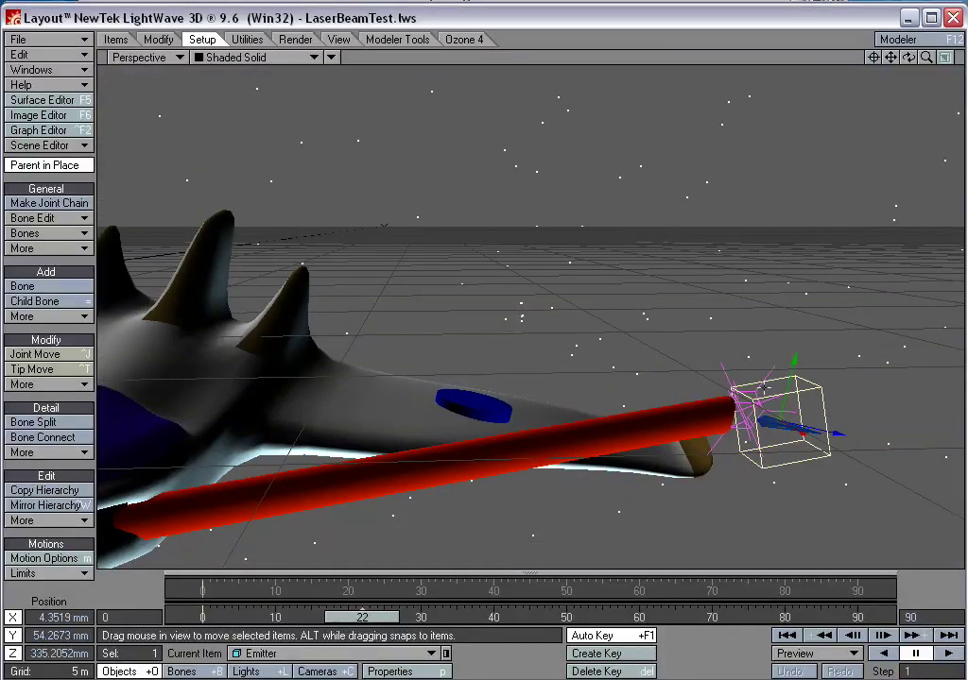
key("shift+l")
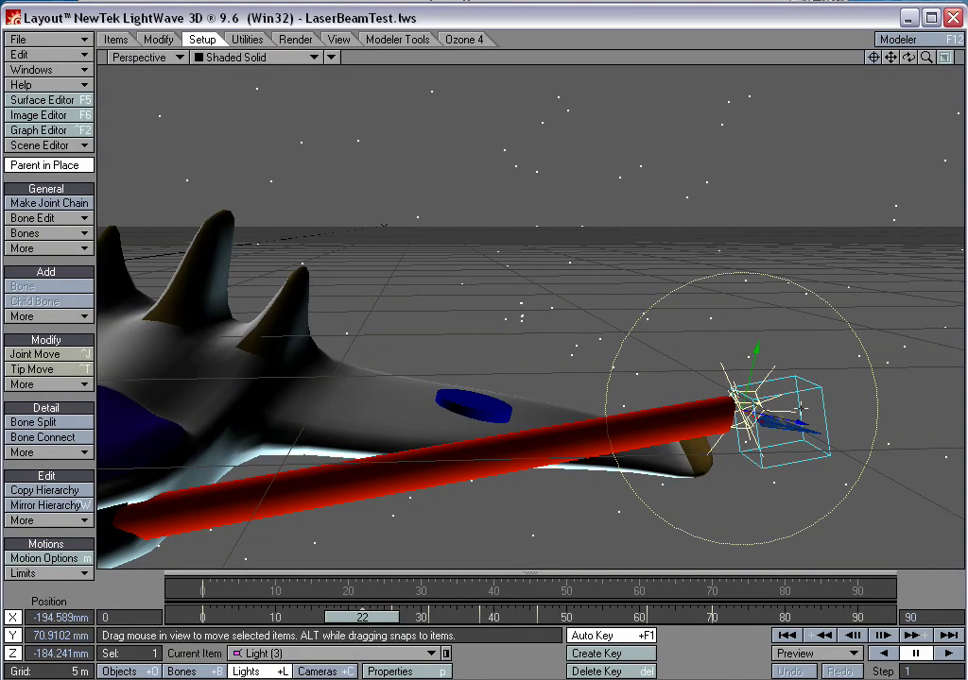
key("shift+o")
left_click_drag(823, 388, 736, 372, "alt")
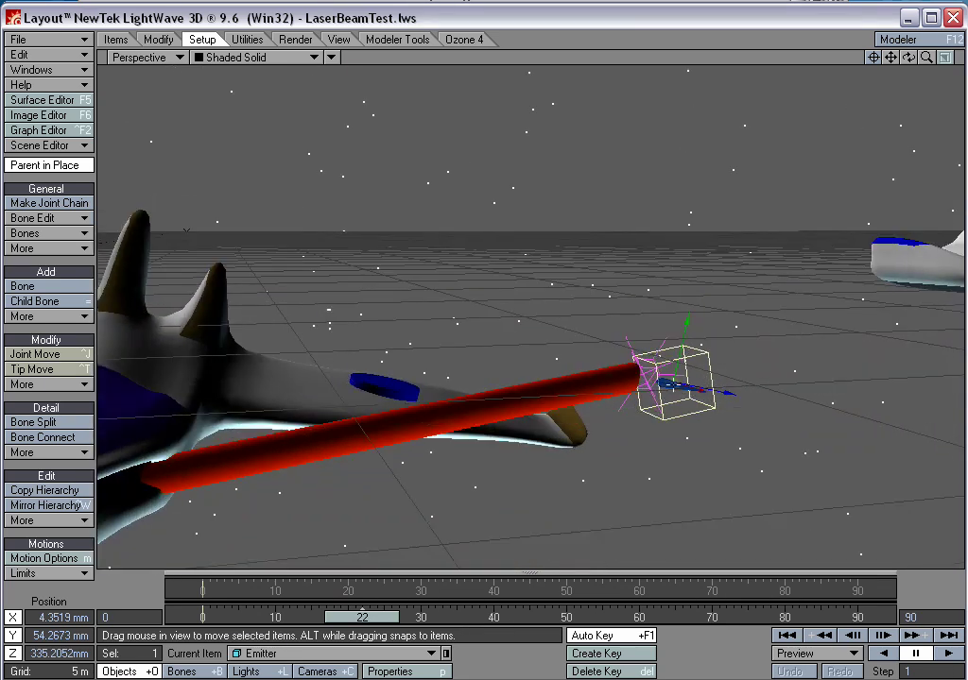
key("shift+b")
key("shift+l")
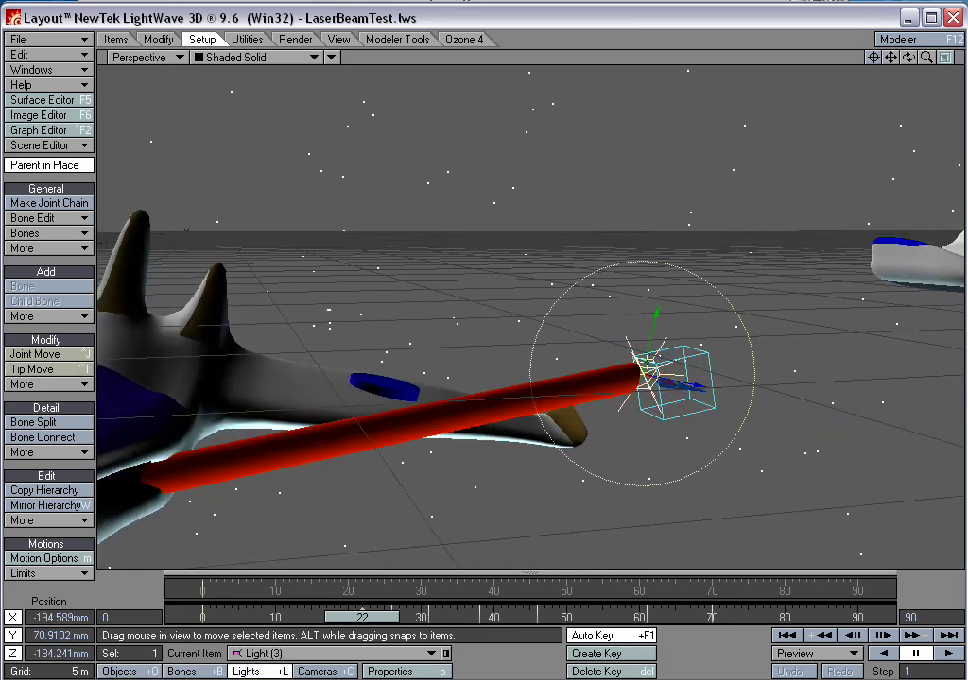
Step: Scrub through to frame 58 to examine the beam and particle explosion at the shuttle, and review the hit through the camera back to about frame 33
left_click_drag(393, 620, 459, 620)
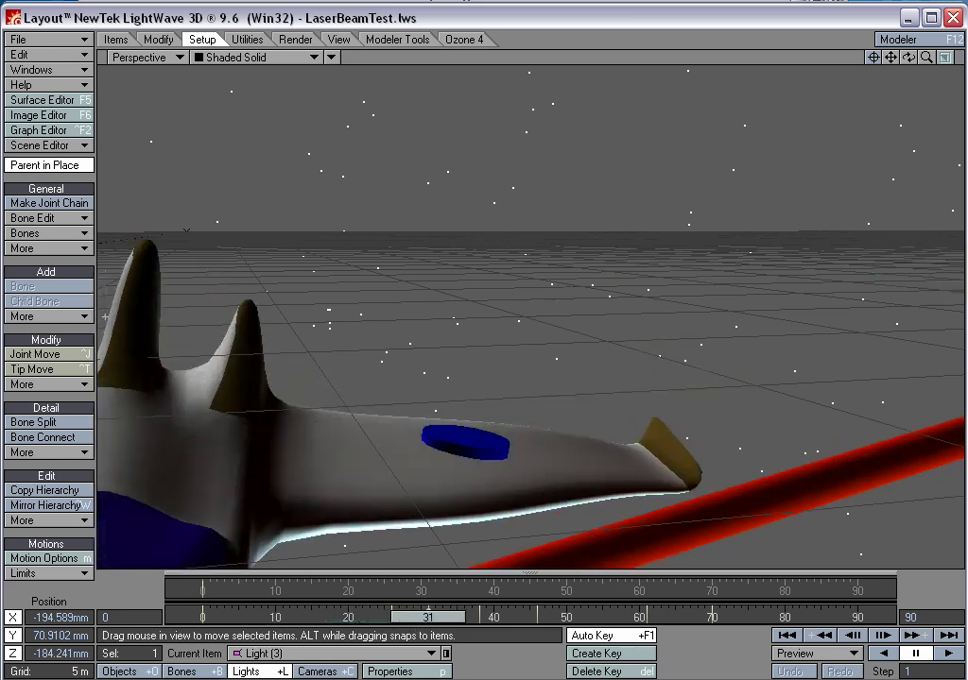
left_click_drag(552, 524, 646, 466, "ctrl+alt")
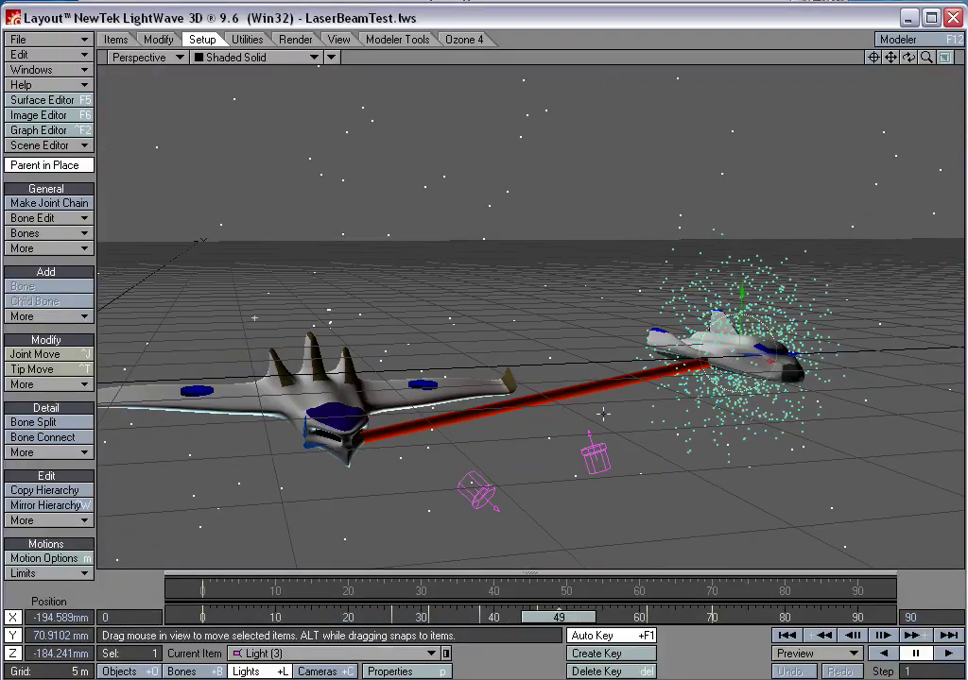
left_click_drag(629, 389, 699, 403, "ctrl+alt")
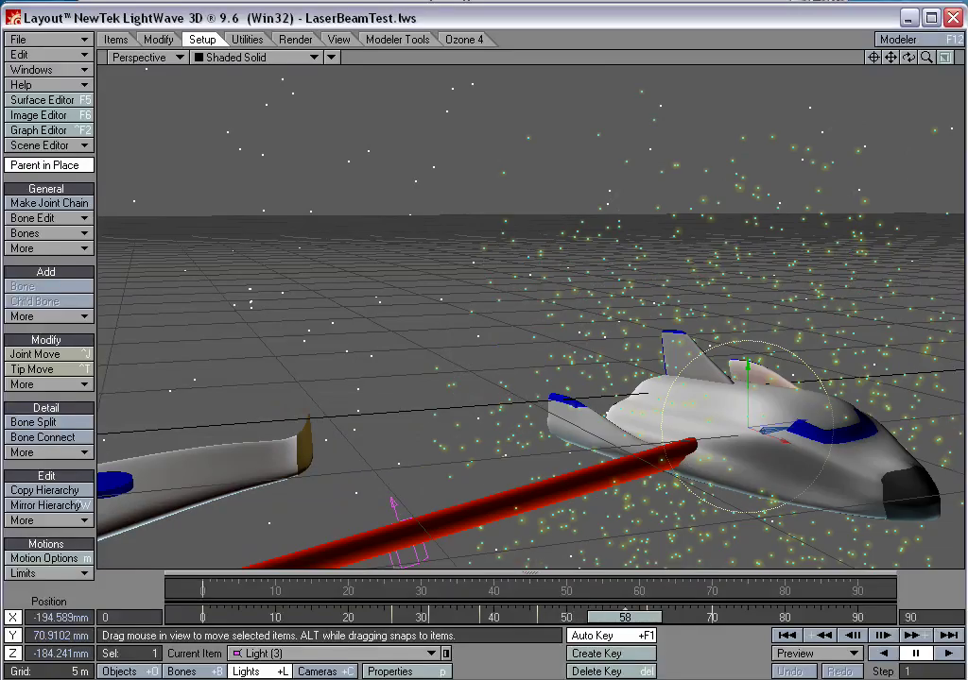
key("6")
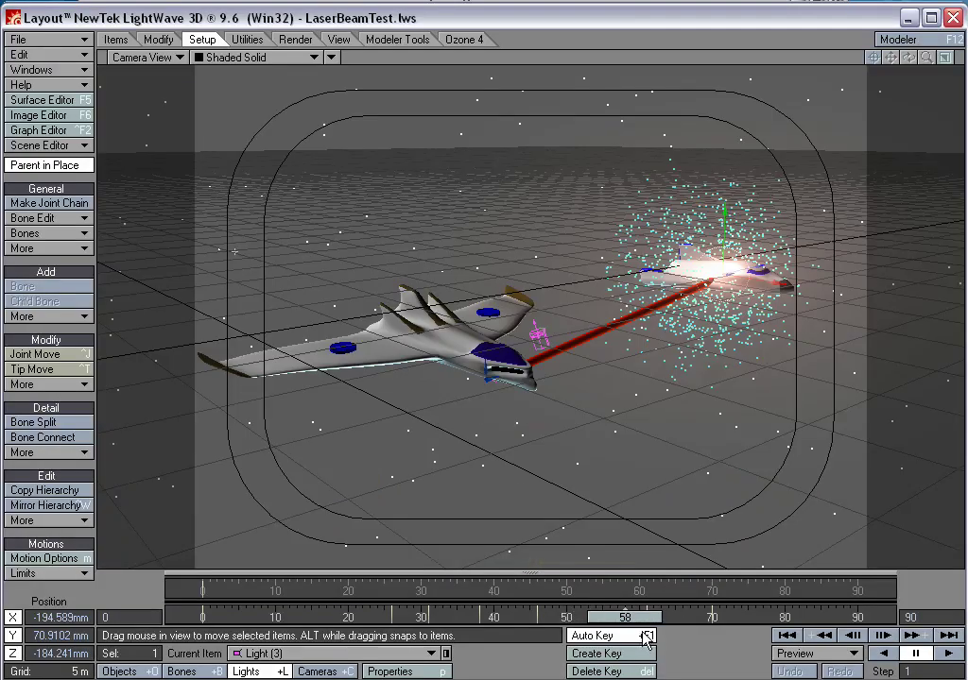
left_click_drag(627, 618, 464, 618)
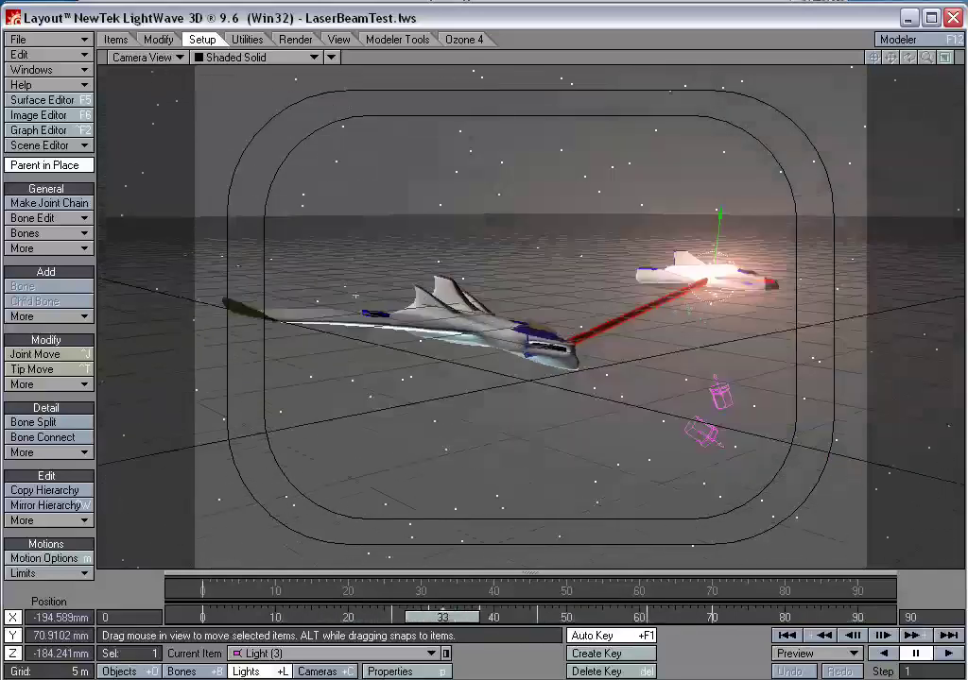
Step: Move the Concept Rocket Glider at frame 40 to about X -11.93 m, Y -1.99 m, Z 13.20 m
key("shift+o")
left_click_drag(515, 355, 605, 454)
left_click_drag(605, 565, 520, 518)
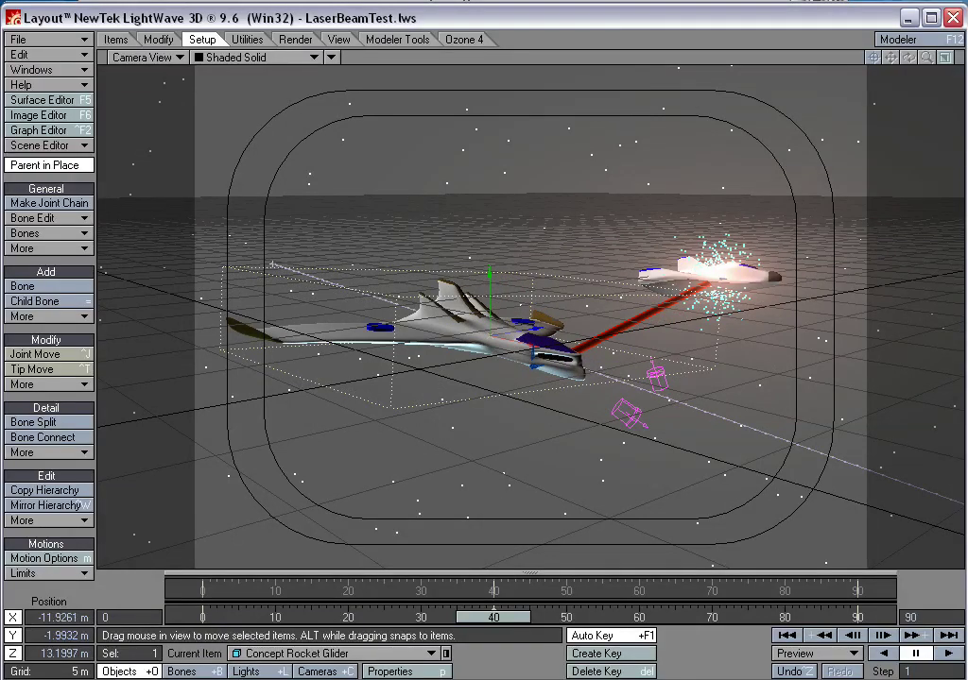